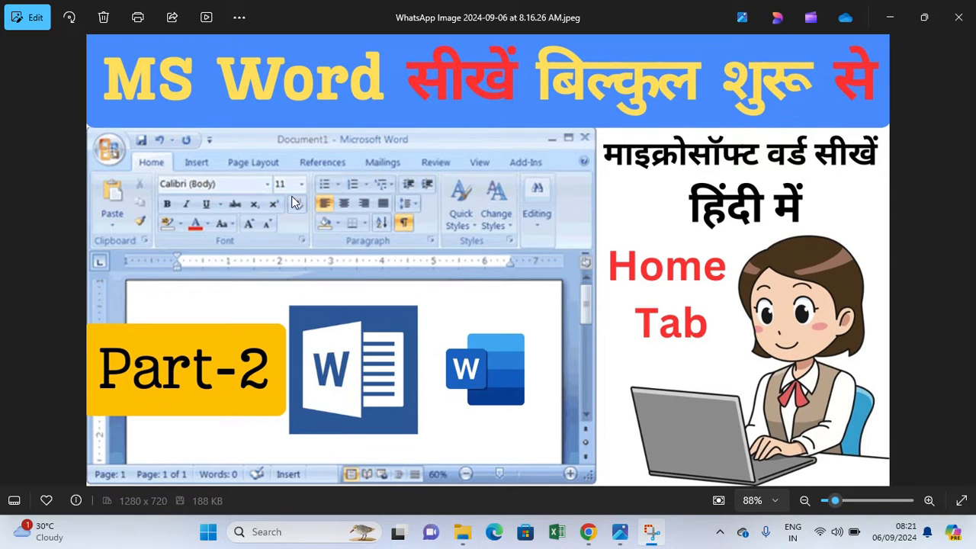
- Open Word 2016 and create a blank document
{"action": "left_click", "coordinate": [319, 528]}
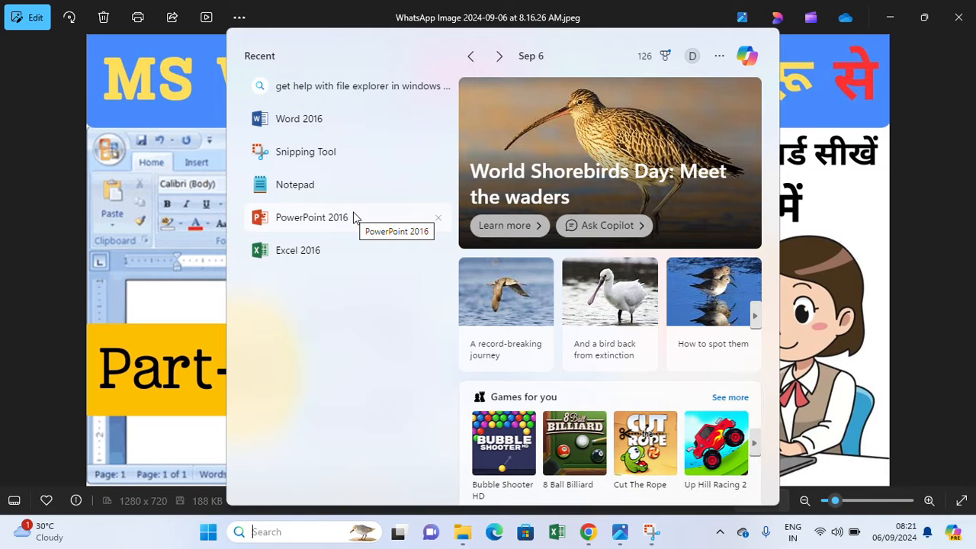
{"action": "left_click", "coordinate": [332, 124]}
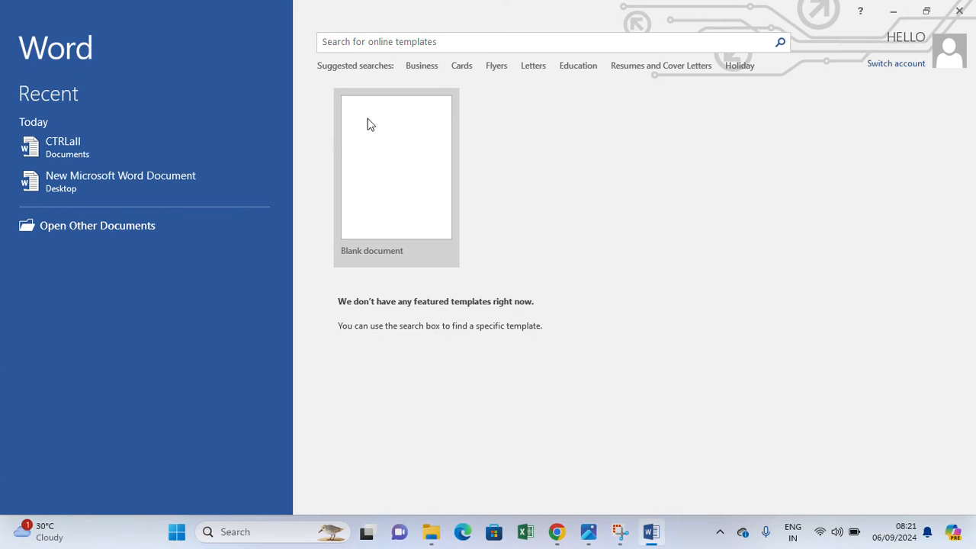
{"action": "left_click", "coordinate": [385, 162]}
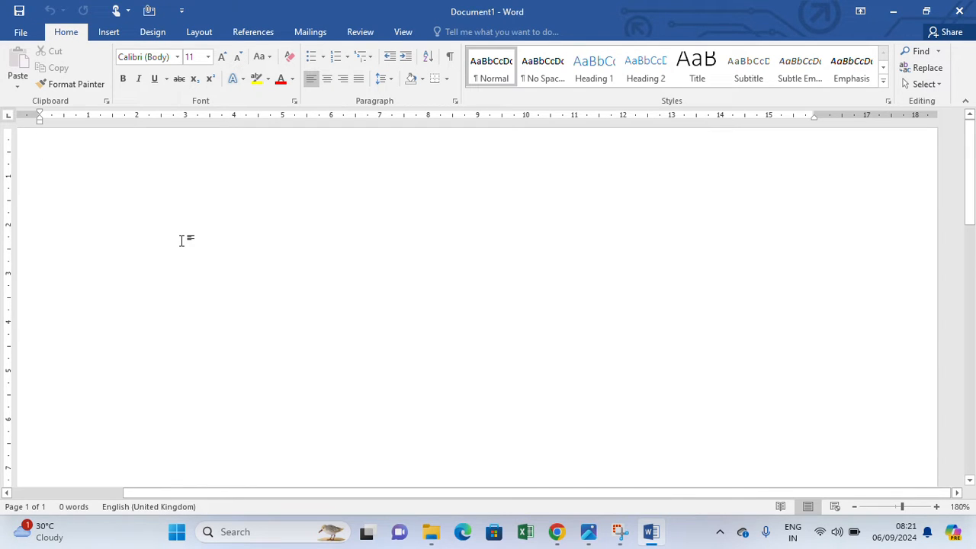
- Generate sample text in the document with the formula =rand(10,3)
{"action": "type", "text": "="}
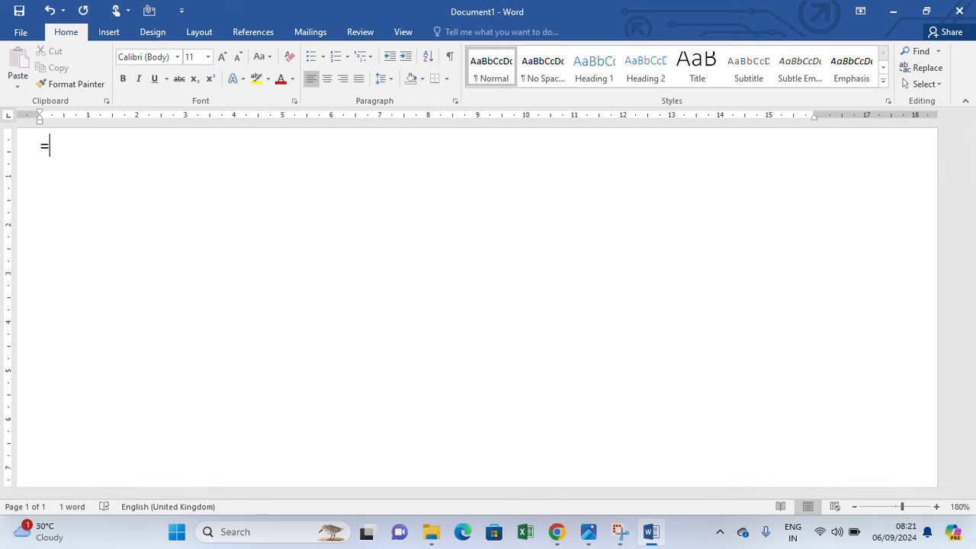
{"action": "type", "text": "rand()"}
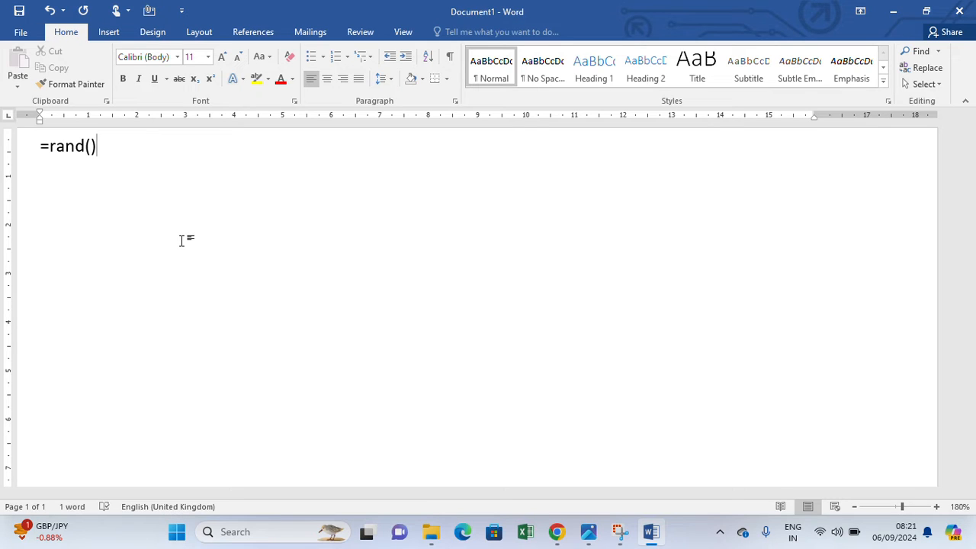
{"action": "key", "text": "Left"}
{"action": "type", "text": "10,"}
{"action": "type", "text": "3"}
{"action": "key", "text": "Return"}
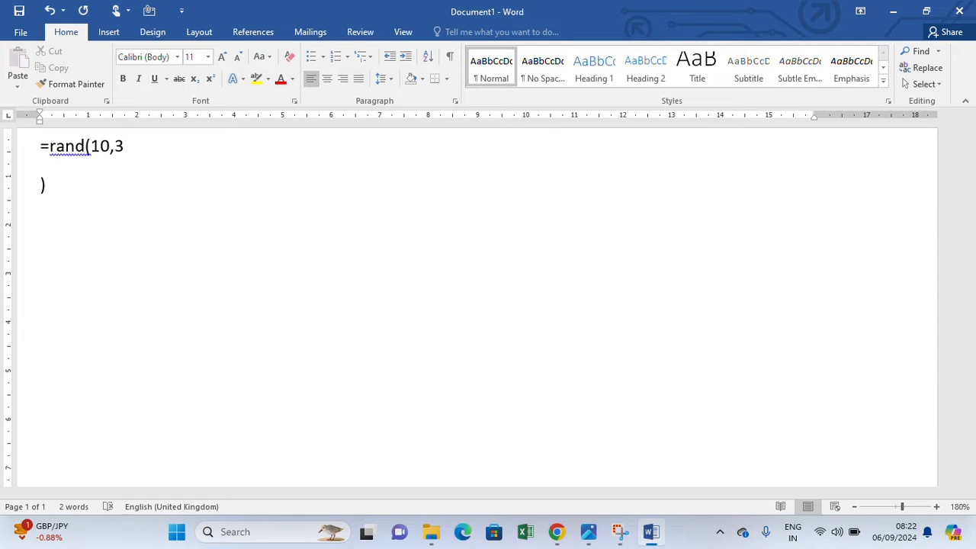
{"action": "key", "text": "BackSpace"}
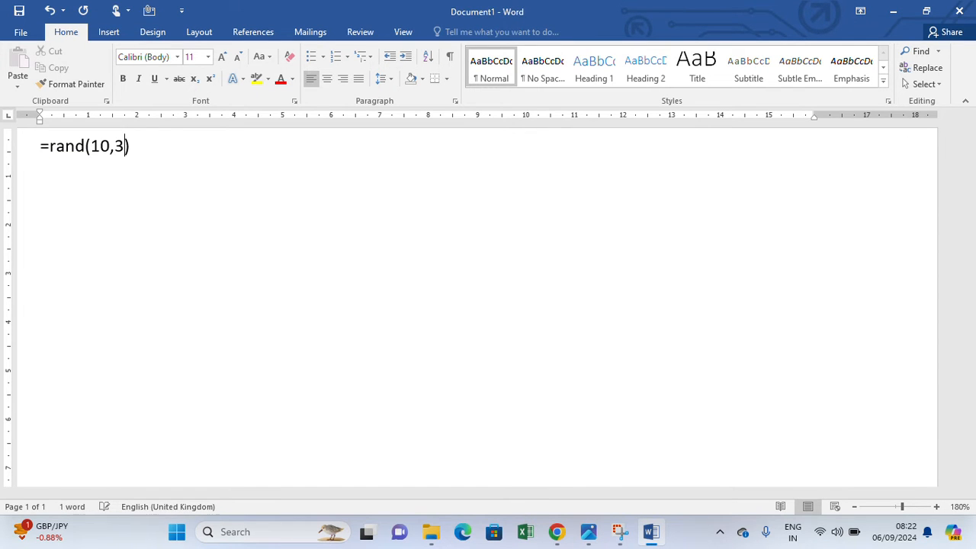
{"action": "key", "text": "End"}
{"action": "key", "text": "Return"}
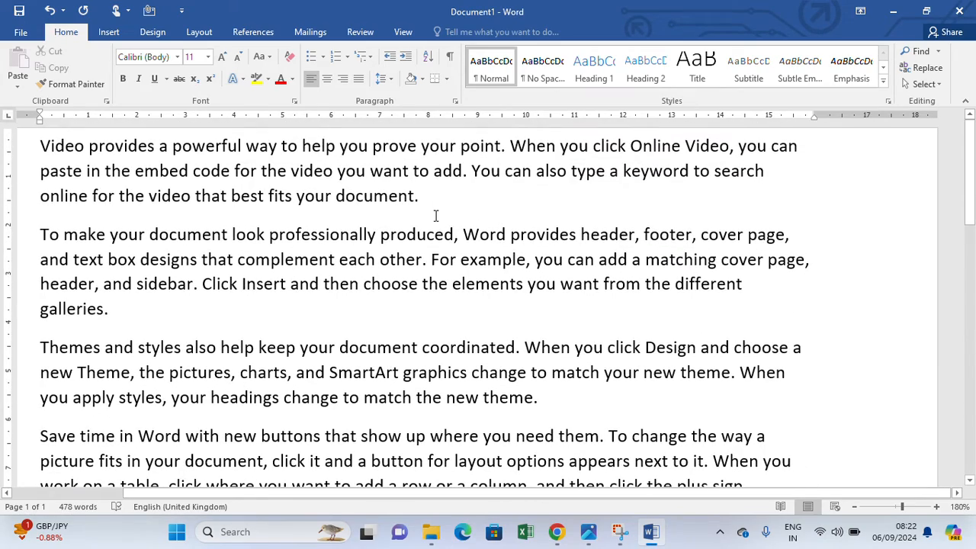
- Examine the sentences and paragraphs of the generated sample text through to the end of the document
{"action": "left_click", "coordinate": [506, 146]}
{"action": "left_click", "coordinate": [469, 172]}
{"action": "left_click", "coordinate": [417, 196]}
{"action": "left_click", "coordinate": [428, 260]}
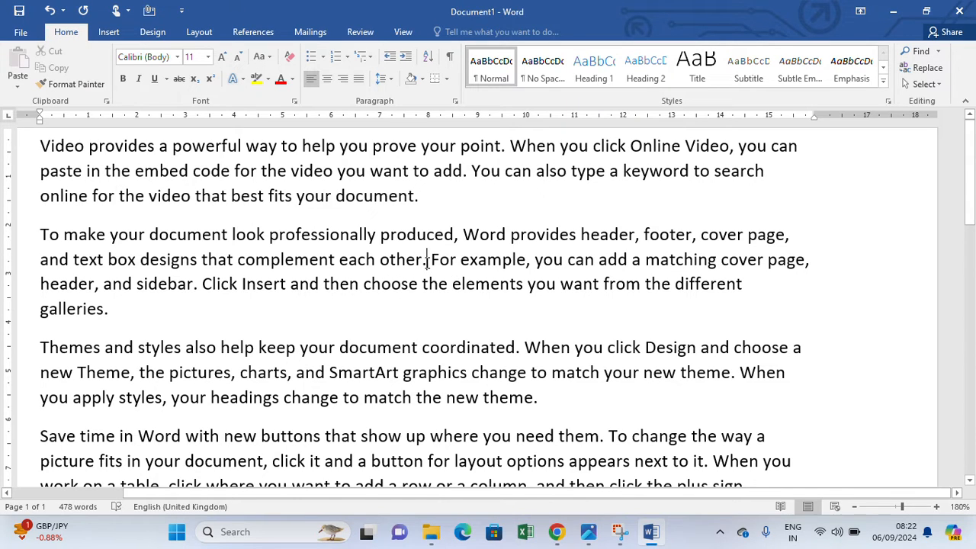
{"action": "left_click", "coordinate": [203, 284]}
{"action": "left_click", "coordinate": [96, 309]}
{"action": "scroll", "coordinate": [283, 357], "scroll_direction": "down", "scroll_amount": 2}
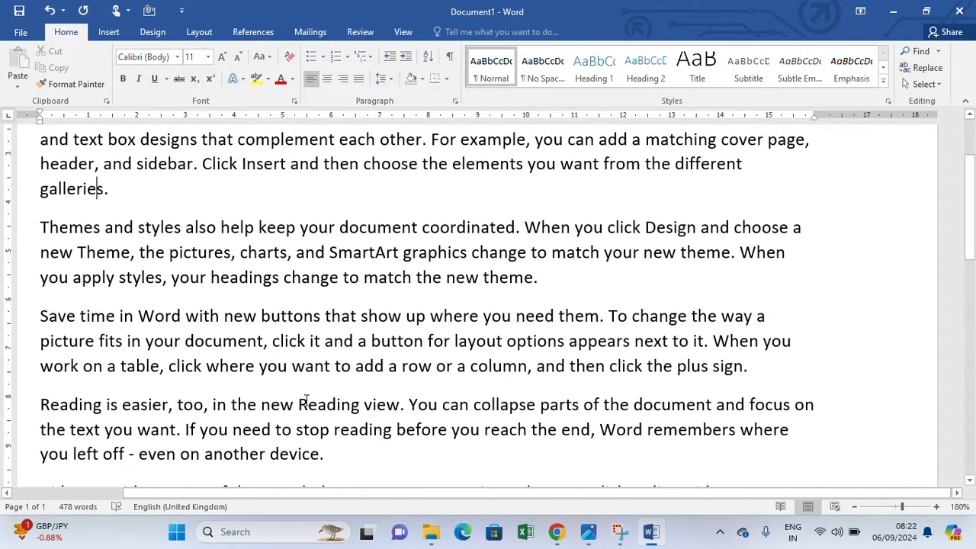
{"action": "scroll", "coordinate": [305, 401], "scroll_direction": "down", "scroll_amount": 7}
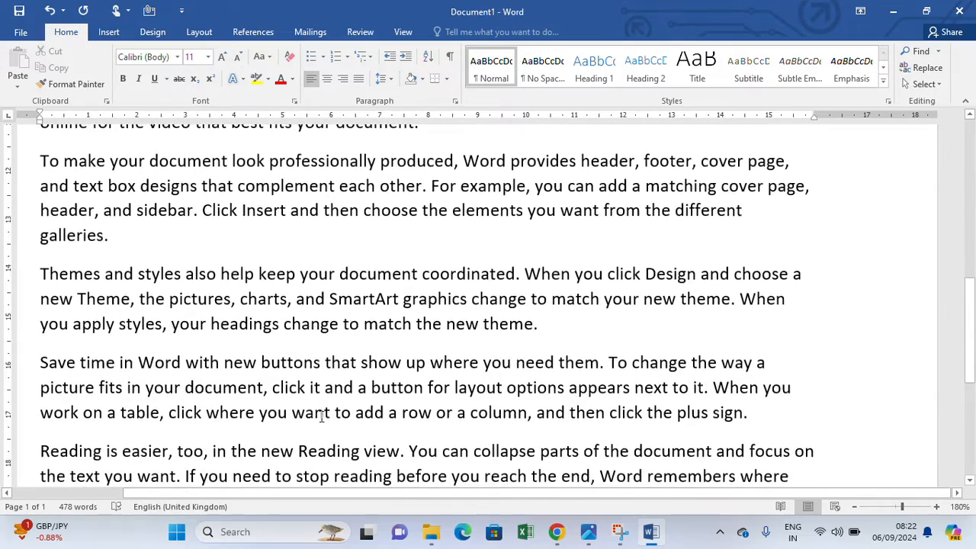
{"action": "scroll", "coordinate": [324, 412], "scroll_direction": "down", "scroll_amount": 2}
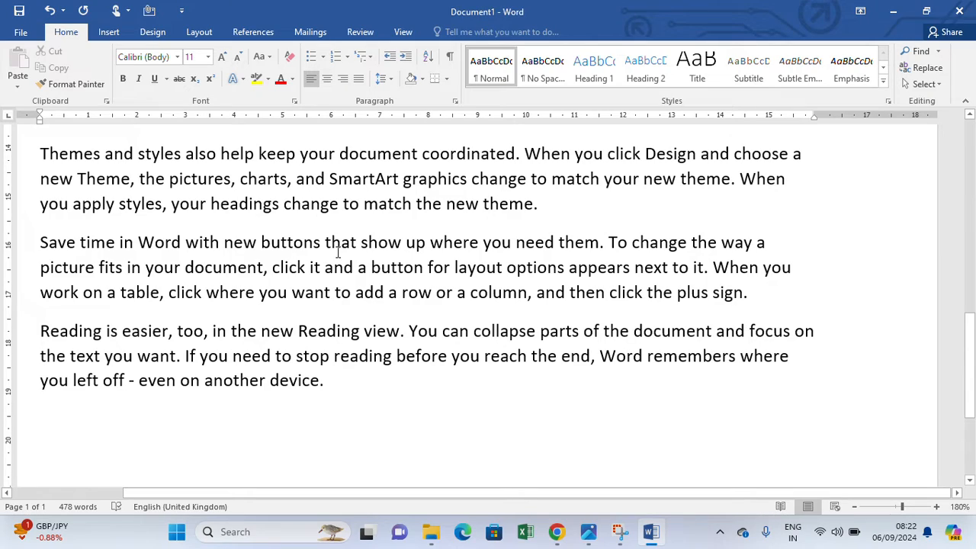
{"action": "scroll", "coordinate": [338, 253], "scroll_direction": "up", "scroll_amount": 5}
{"action": "scroll", "coordinate": [338, 253], "scroll_direction": "down", "scroll_amount": 2}
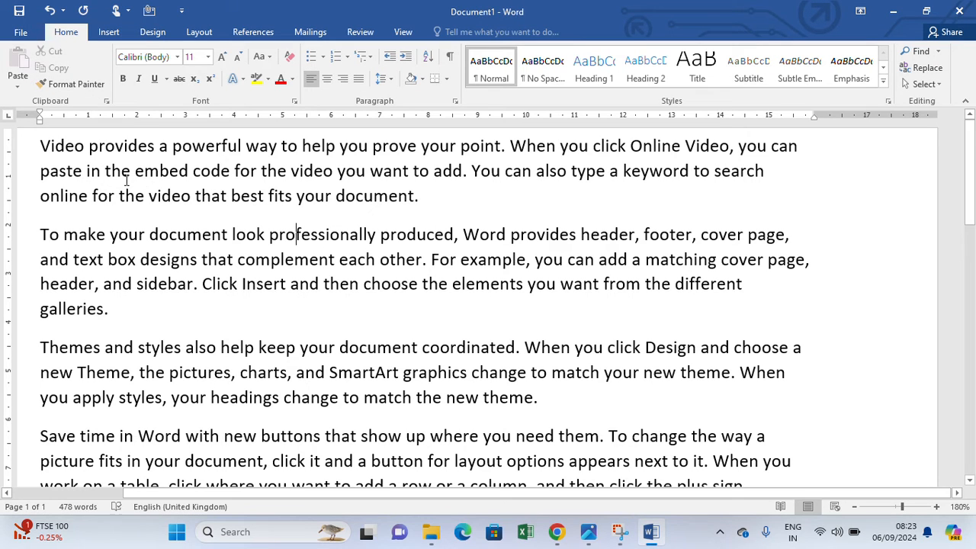
- Move the "Video provides" paragraph below the "To make your document" paragraph by cut and paste, keeping source formatting and leaving no extra blank line
{"action": "left_click_drag", "start_coordinate": [39, 146], "coordinate": [419, 204]}
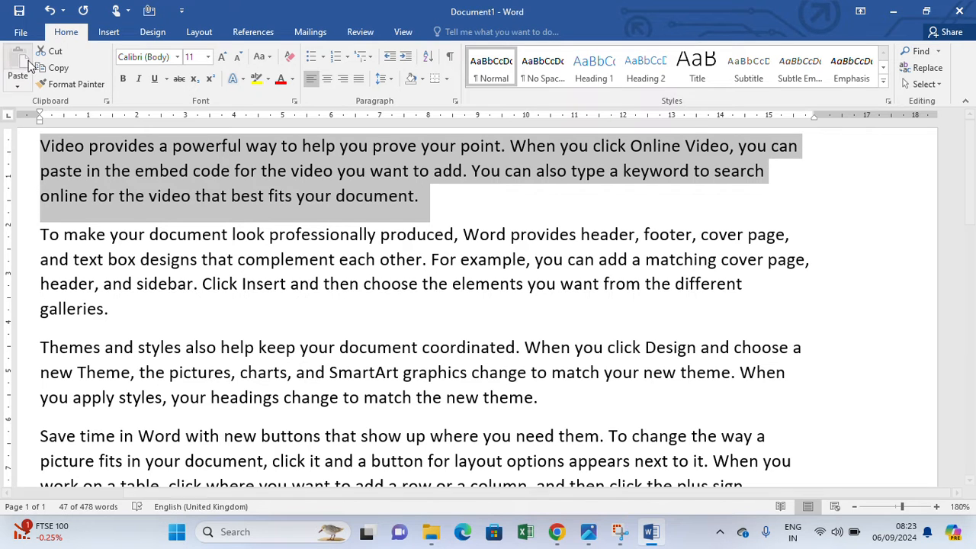
{"action": "left_click", "coordinate": [51, 52]}
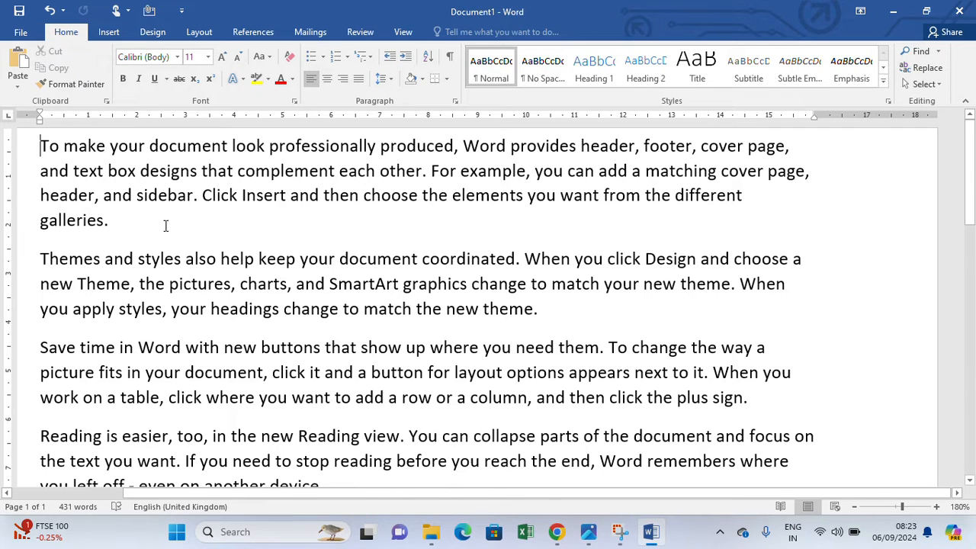
{"action": "left_click", "coordinate": [112, 239]}
{"action": "key", "text": "Return"}
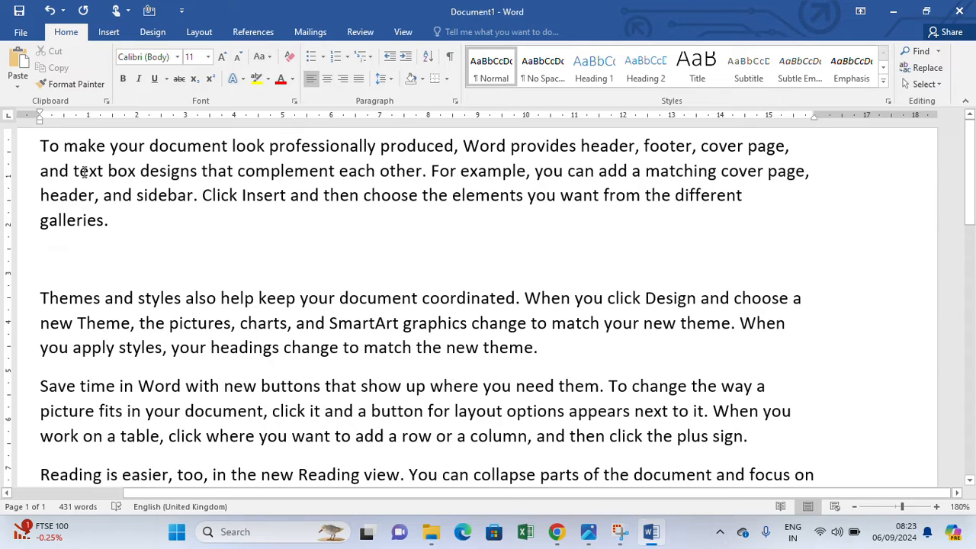
{"action": "left_click", "coordinate": [16, 78]}
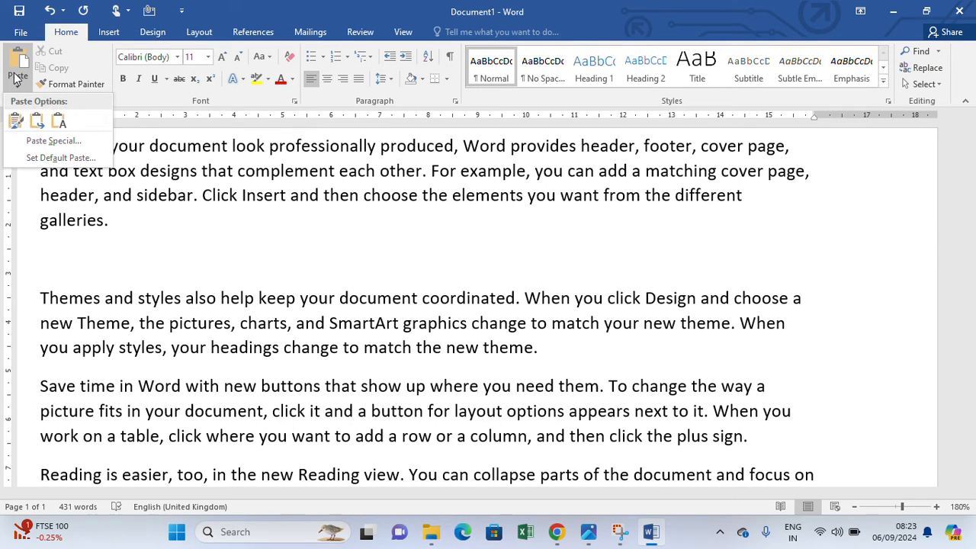
{"action": "left_click", "coordinate": [16, 122]}
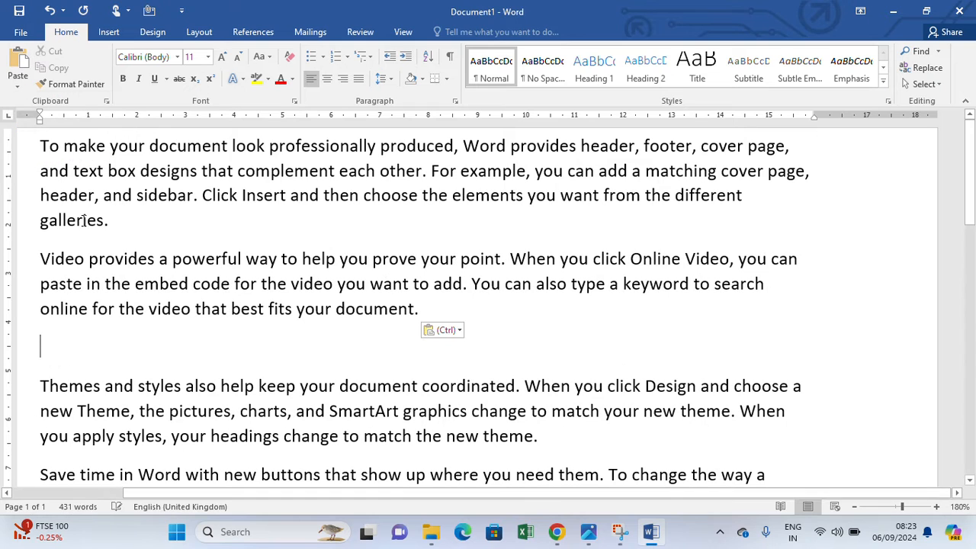
{"action": "key", "text": "BackSpace"}
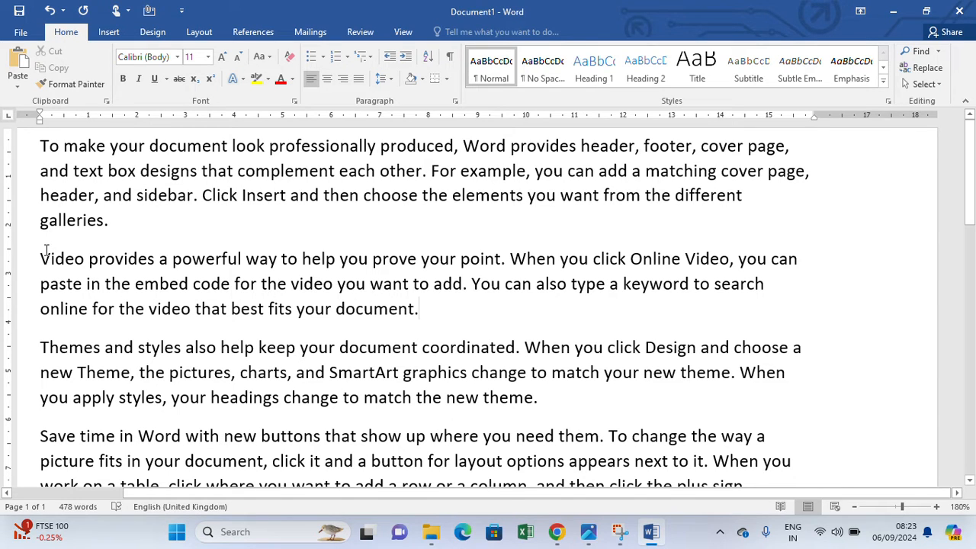
- Copy the first paragraph and paste the duplicate directly below it, leaving no extra blank line
{"action": "left_click_drag", "start_coordinate": [40, 145], "coordinate": [118, 228]}
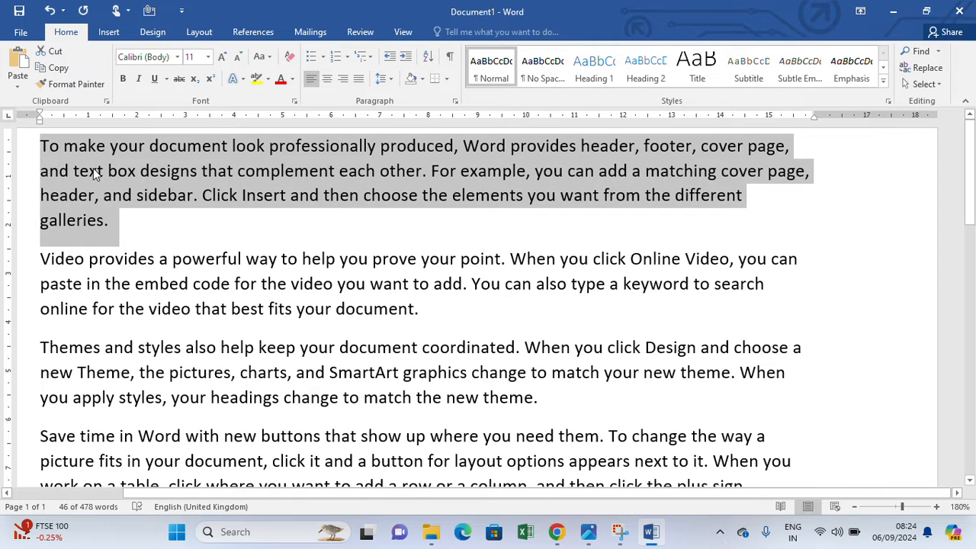
{"action": "left_click", "coordinate": [57, 75]}
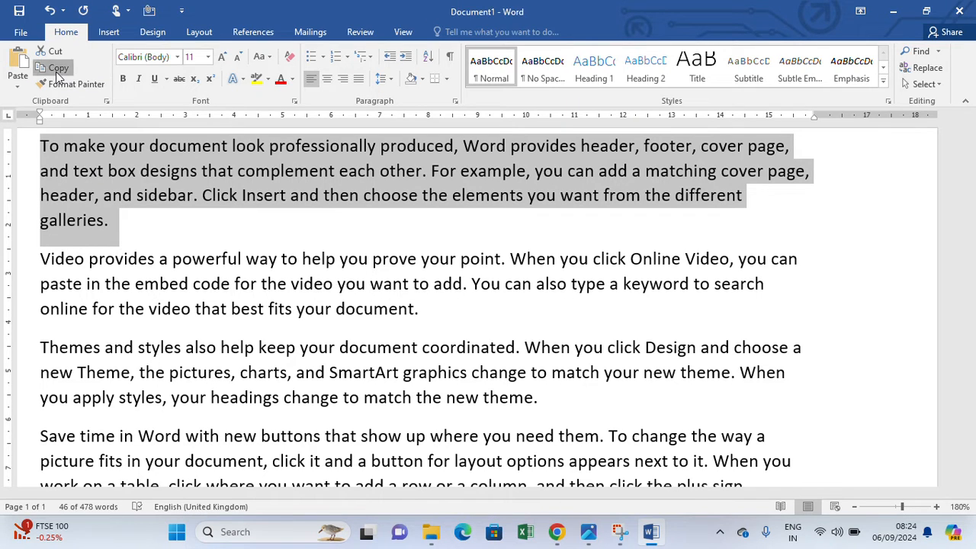
{"action": "left_click", "coordinate": [164, 233]}
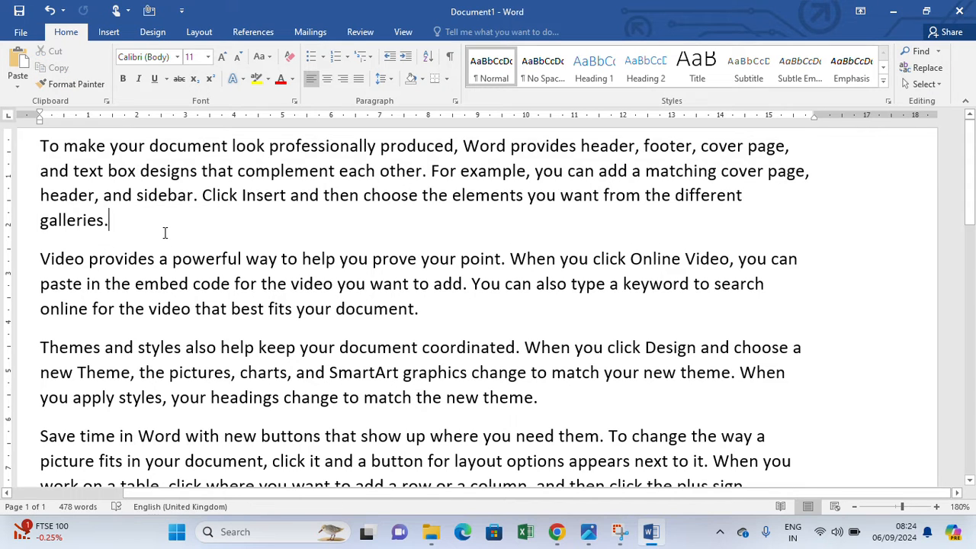
{"action": "key", "text": "Return"}
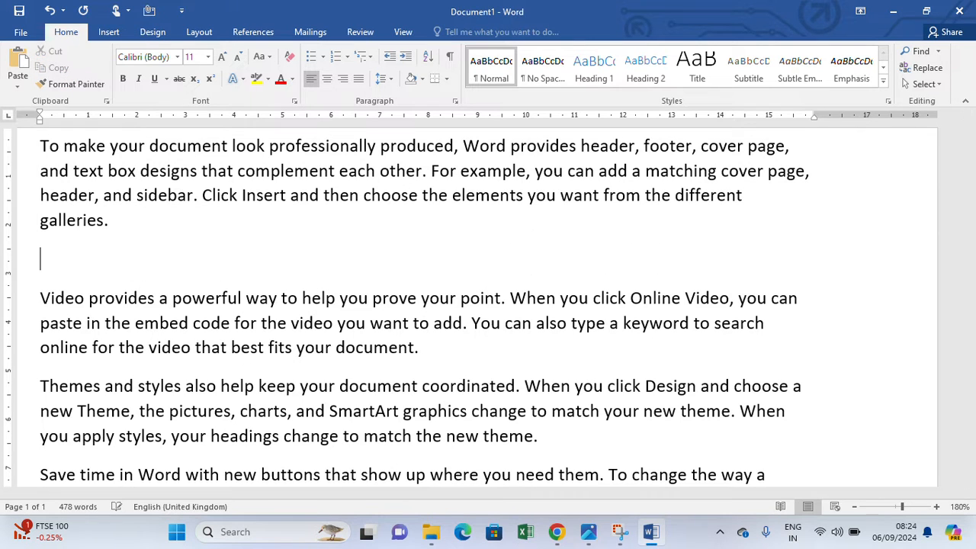
{"action": "left_click", "coordinate": [15, 67]}
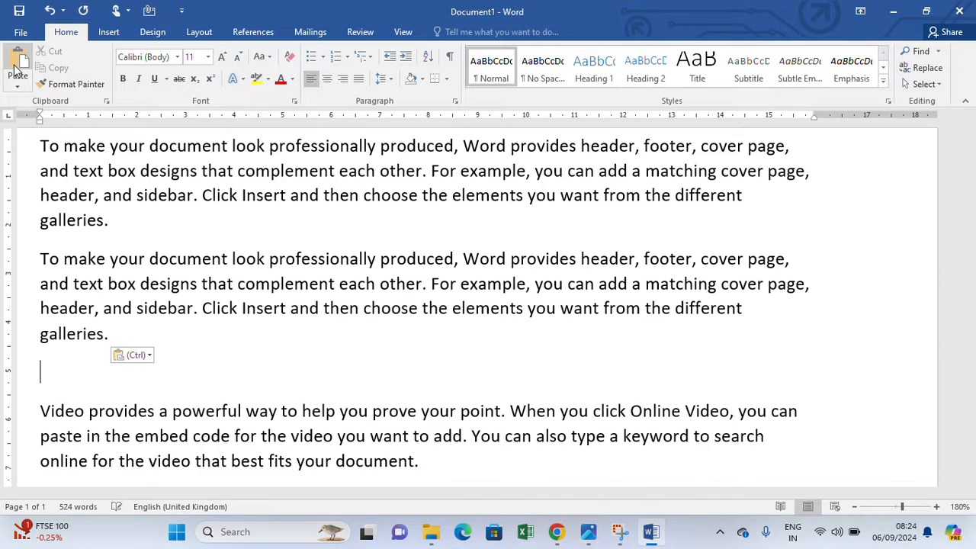
{"action": "key", "text": "BackSpace"}
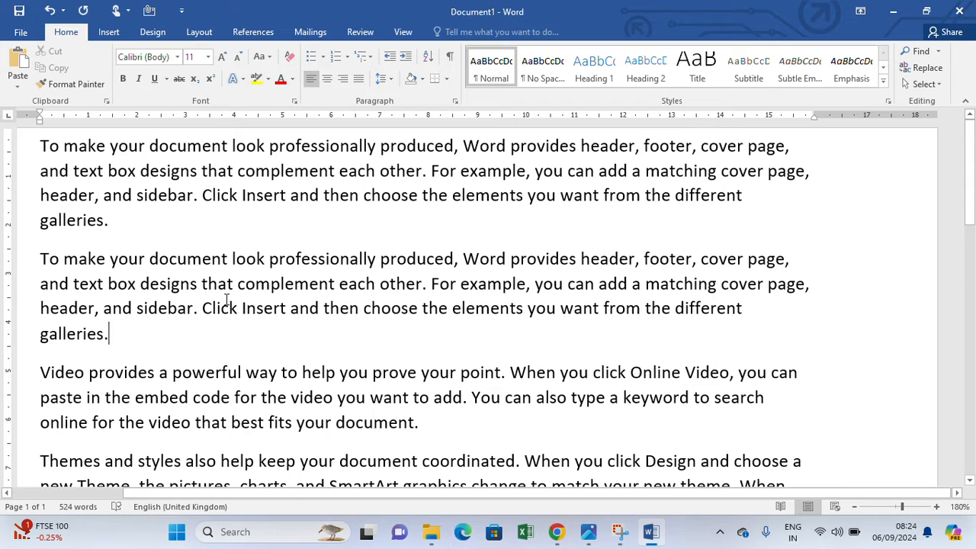
{"action": "left_click", "coordinate": [67, 88]}
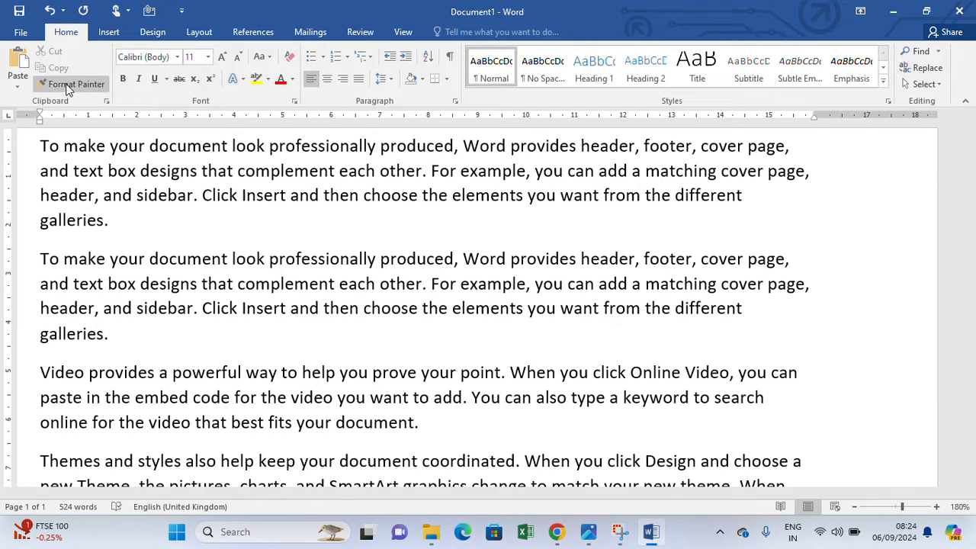
{"action": "left_click", "coordinate": [67, 88]}
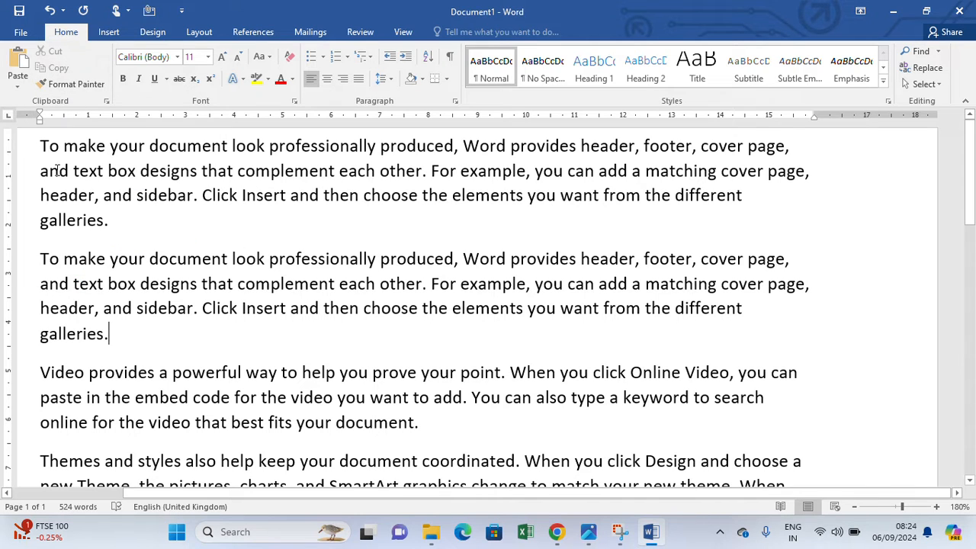
{"action": "triple_click", "coordinate": [58, 170]}
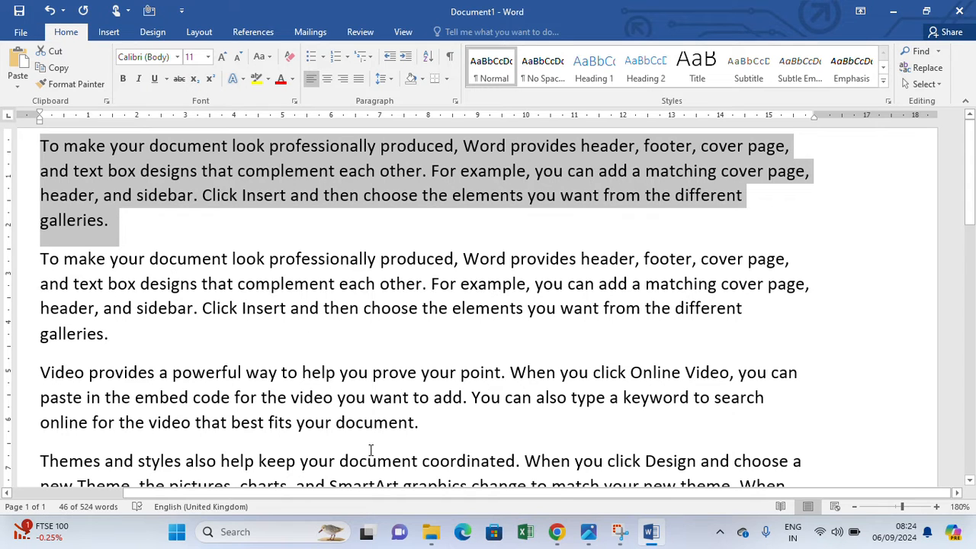
{"action": "left_click", "coordinate": [446, 435]}
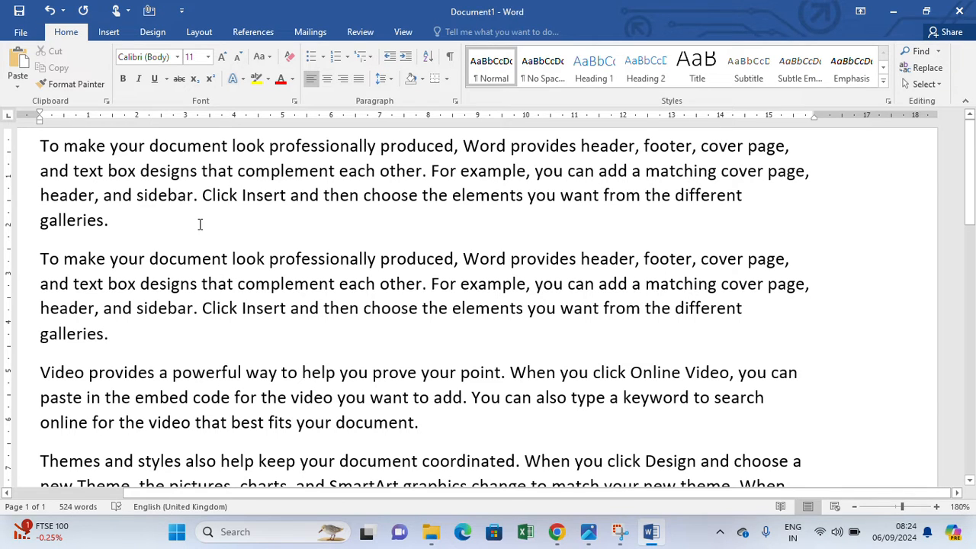
{"action": "left_click", "coordinate": [397, 38]}
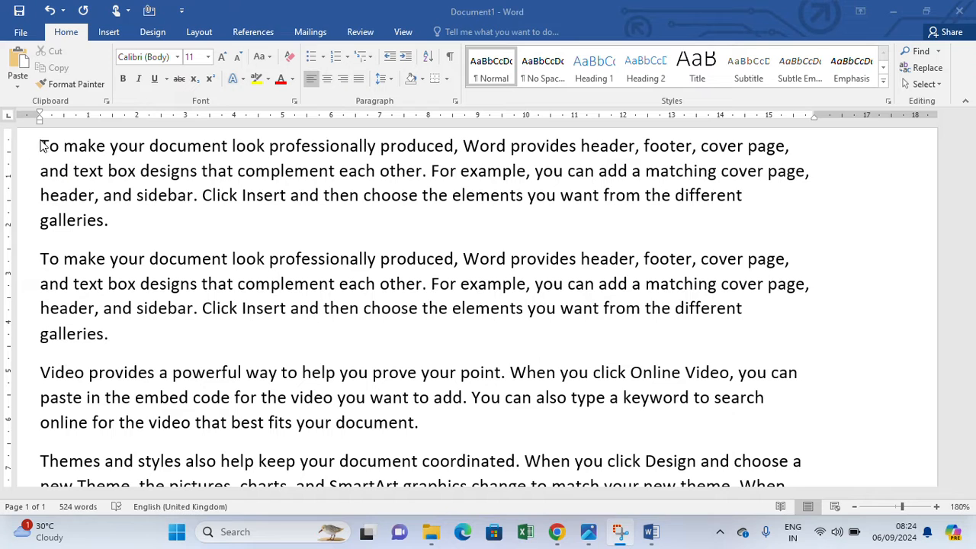
{"action": "left_click_drag", "start_coordinate": [42, 145], "coordinate": [108, 221]}
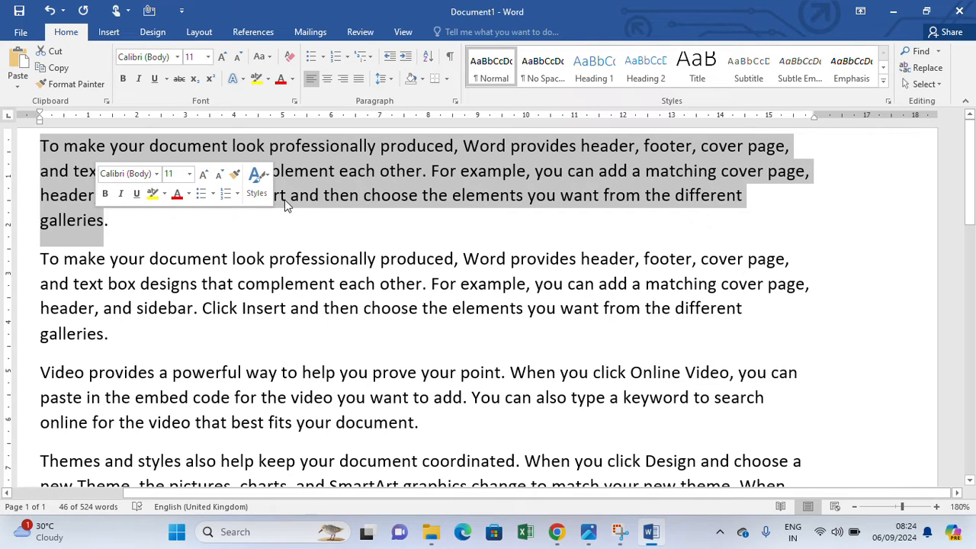
{"action": "left_click", "coordinate": [194, 353]}
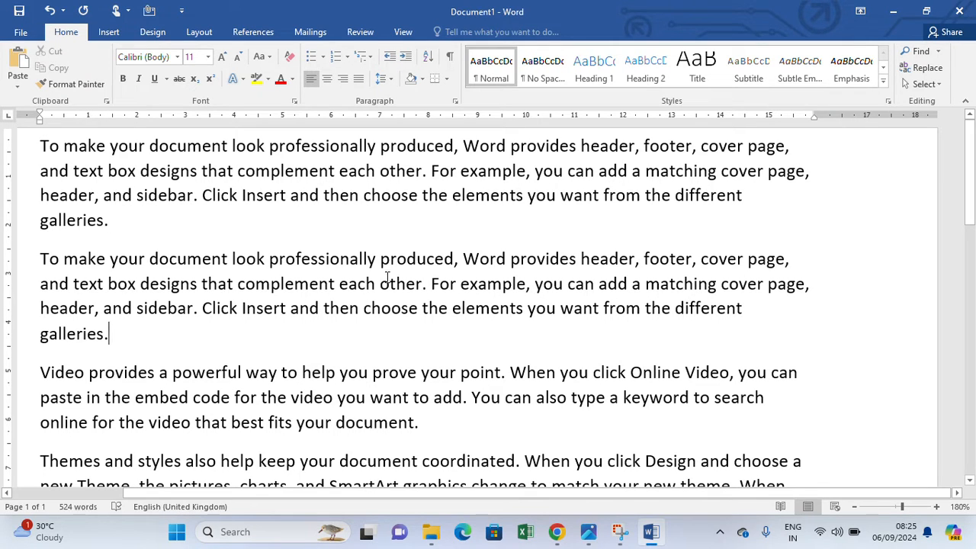
{"action": "left_click", "coordinate": [467, 439]}
- Change the font of the entire first paragraph to Arial Black
{"action": "left_click_drag", "start_coordinate": [45, 139], "coordinate": [153, 229]}
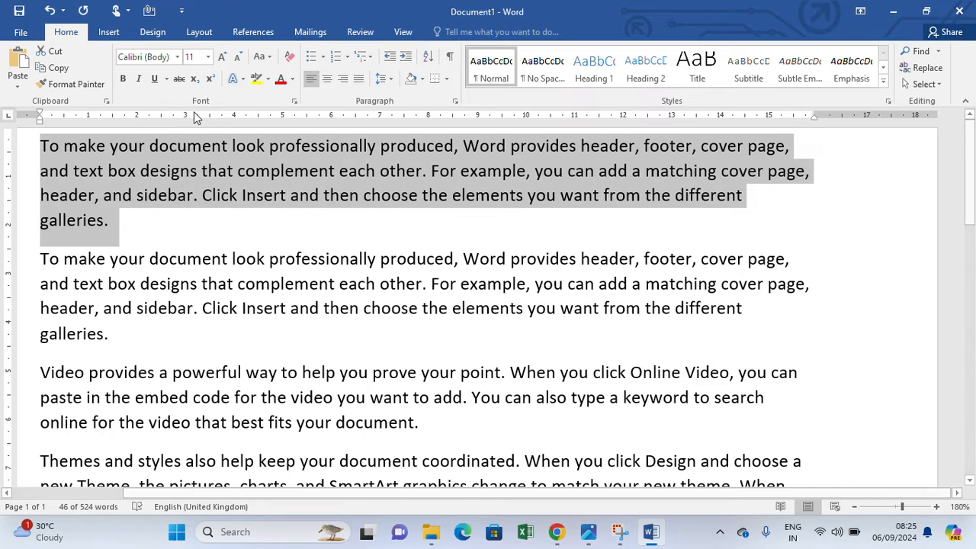
{"action": "left_click", "coordinate": [179, 58]}
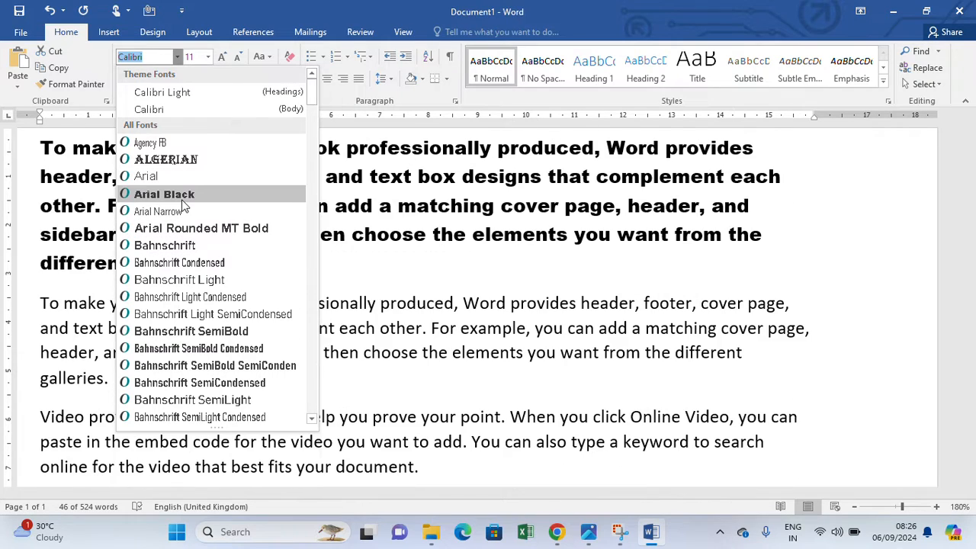
{"action": "left_click", "coordinate": [182, 200]}
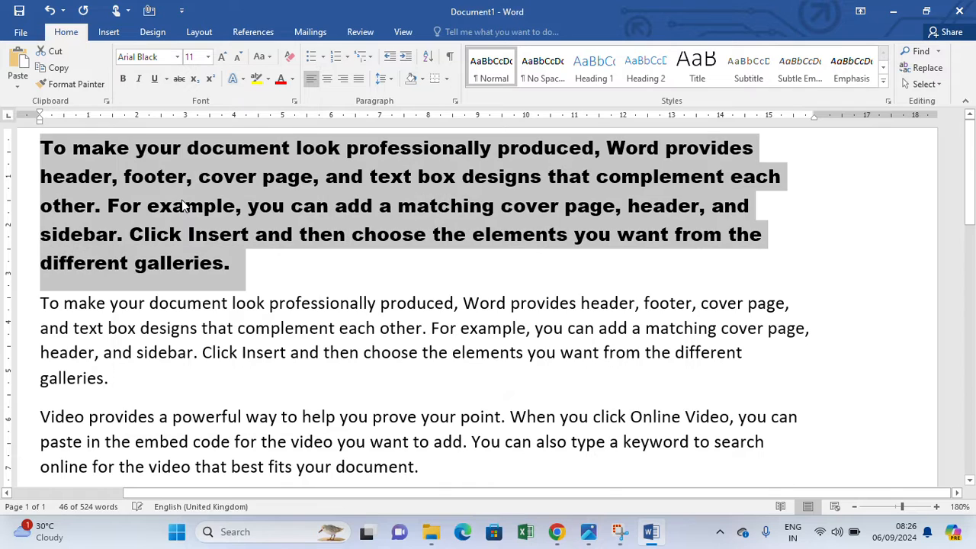
- Select the second paragraph and look through the available fonts in the Font dialog without choosing one
{"action": "left_click", "coordinate": [272, 283]}
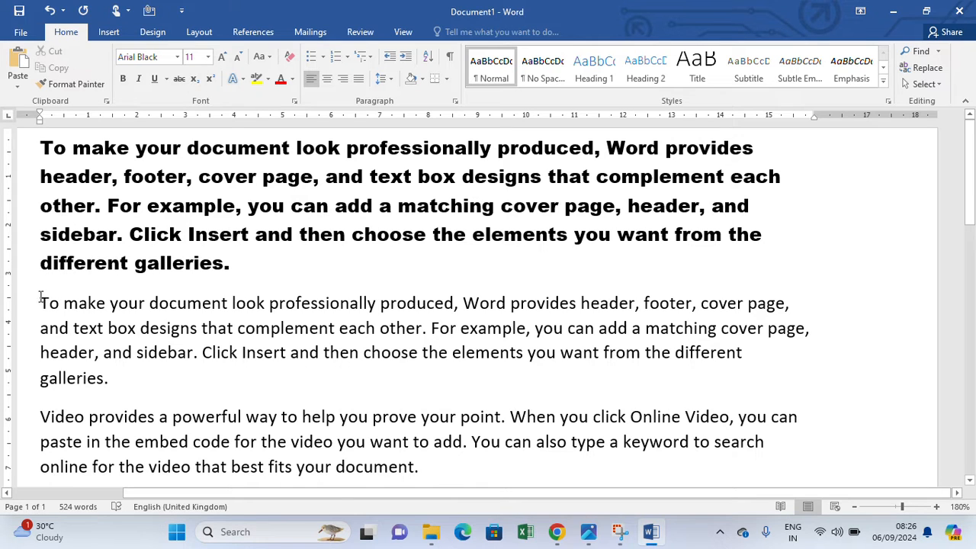
{"action": "left_click_drag", "start_coordinate": [40, 299], "coordinate": [118, 380]}
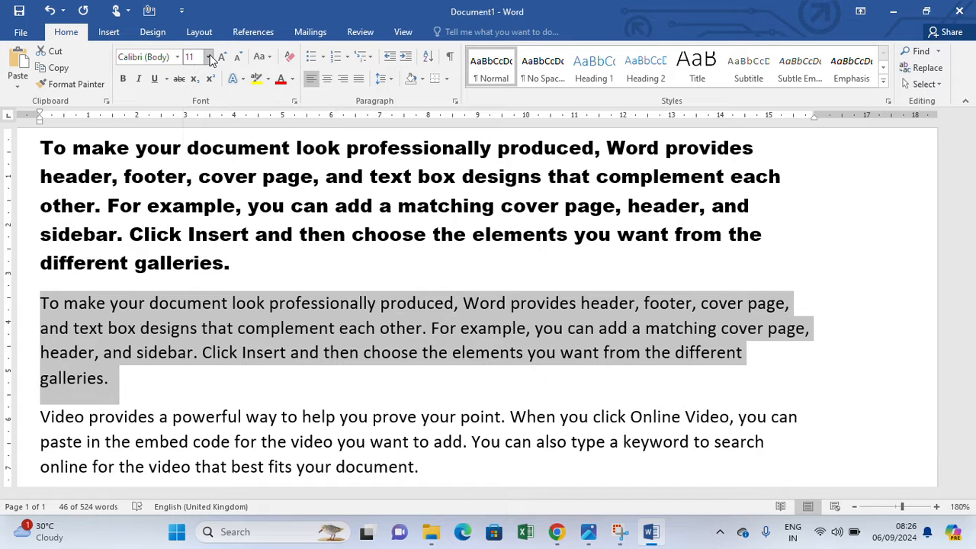
{"action": "key", "text": "ctrl+d"}
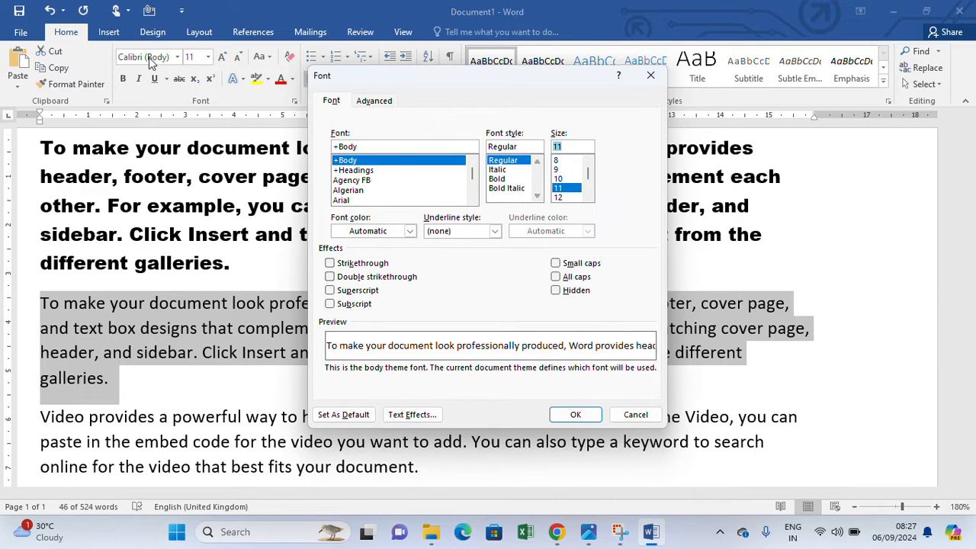
{"action": "scroll", "coordinate": [388, 180], "scroll_direction": "down", "scroll_amount": 2}
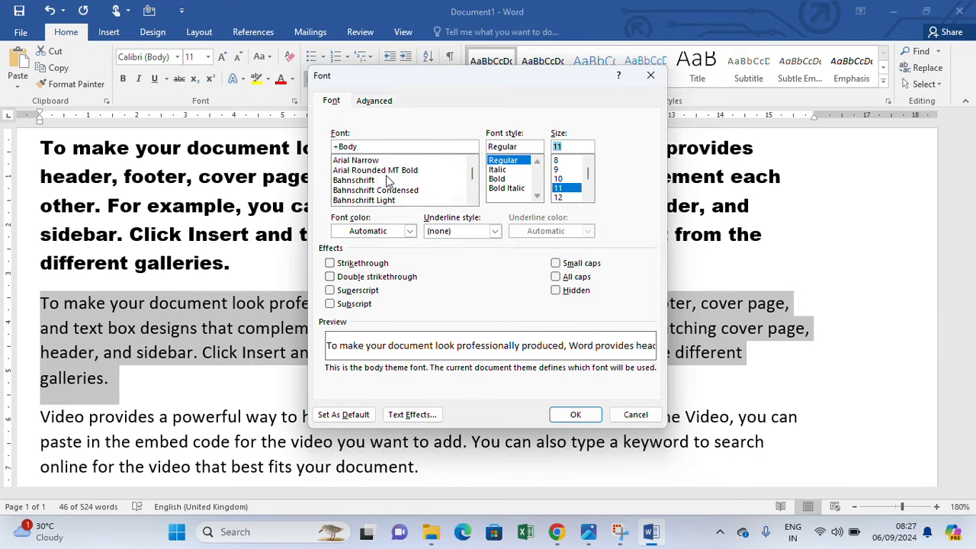
{"action": "scroll", "coordinate": [388, 180], "scroll_direction": "down", "scroll_amount": 15}
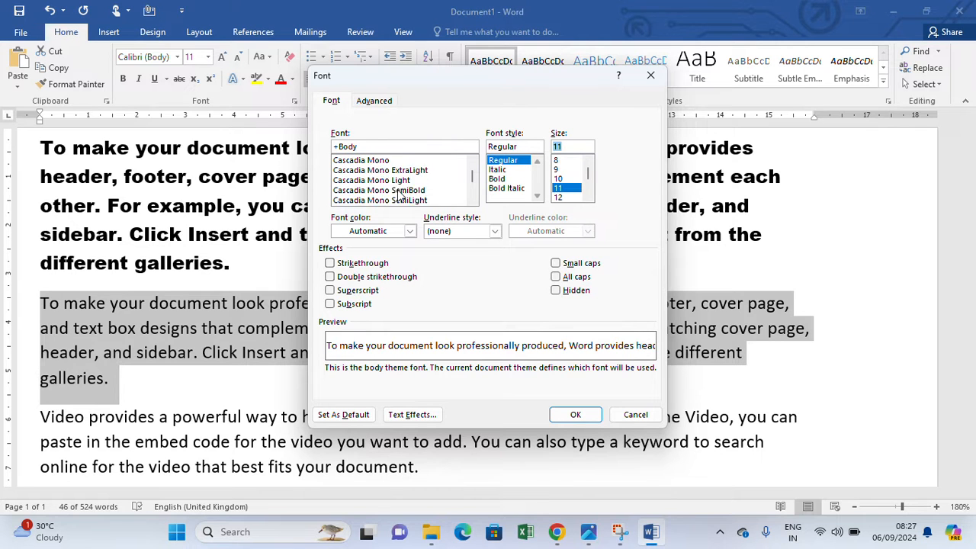
{"action": "scroll", "coordinate": [398, 195], "scroll_direction": "down", "scroll_amount": 2}
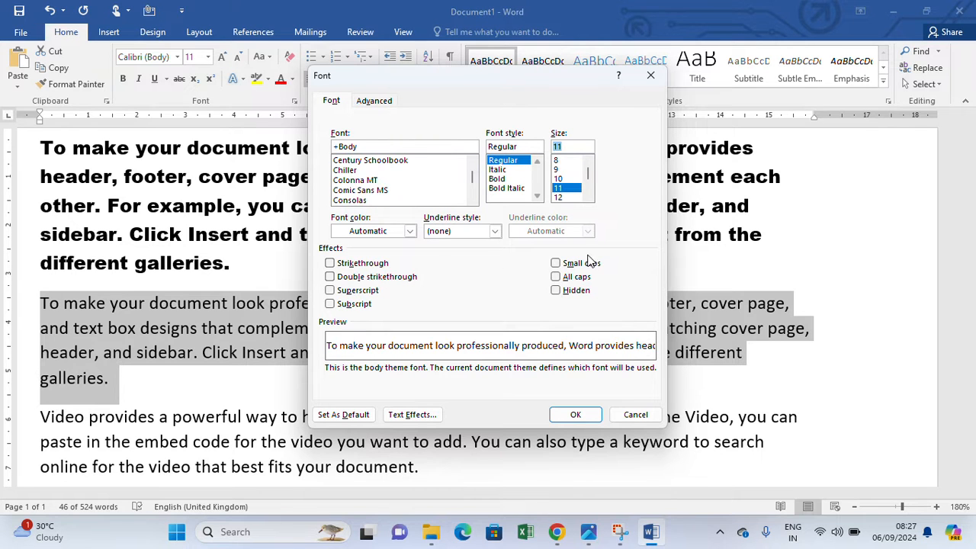
{"action": "left_click", "coordinate": [584, 416]}
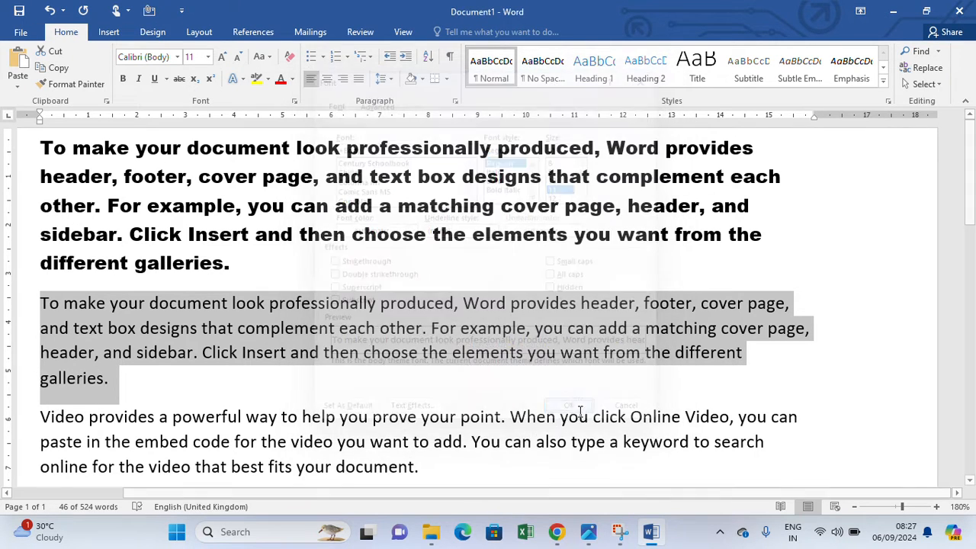
- Set the font size of the second paragraph to 12
{"action": "left_click", "coordinate": [207, 56]}
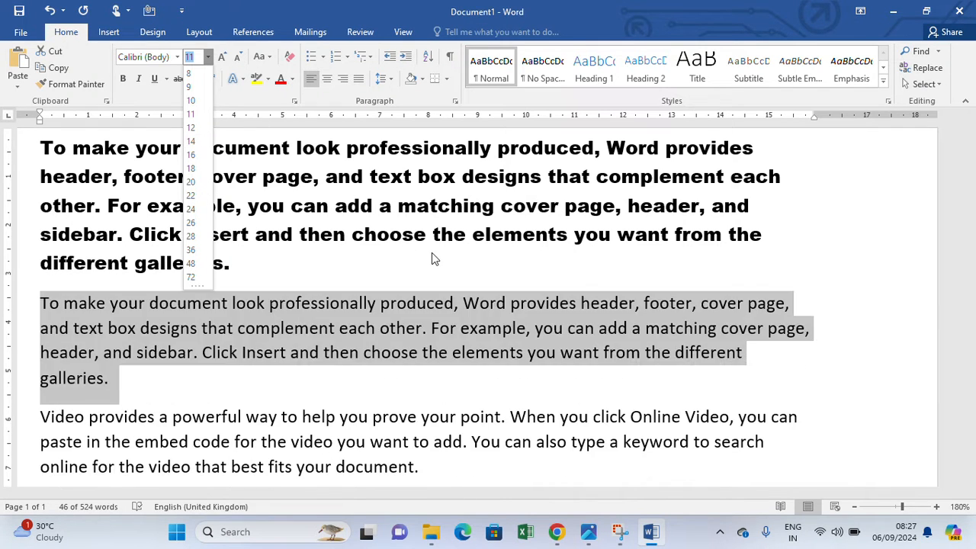
{"action": "left_click", "coordinate": [192, 127]}
{"action": "left_click", "coordinate": [297, 264]}
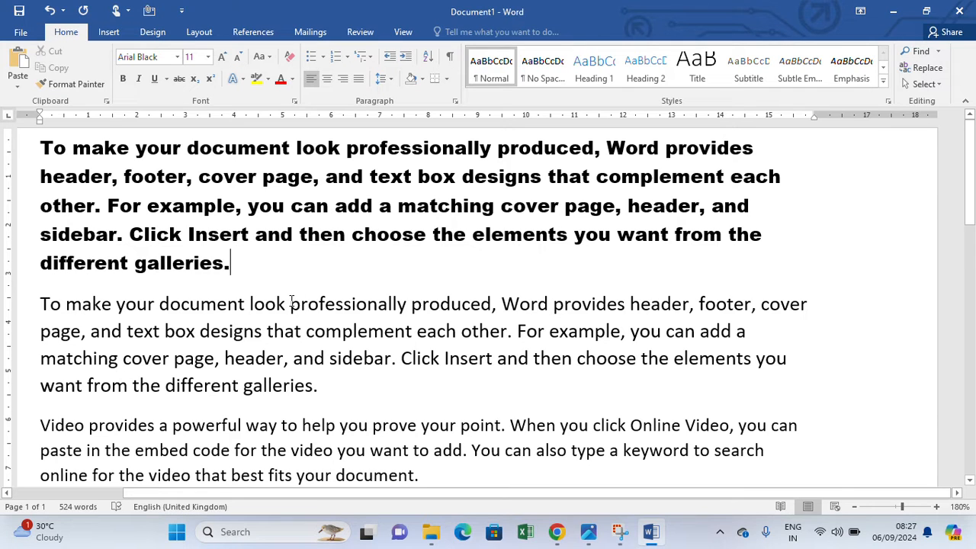
- Make the words "professionally", "Insert" and "choose" bold in the second paragraph
{"action": "left_click_drag", "start_coordinate": [290, 304], "coordinate": [408, 308]}
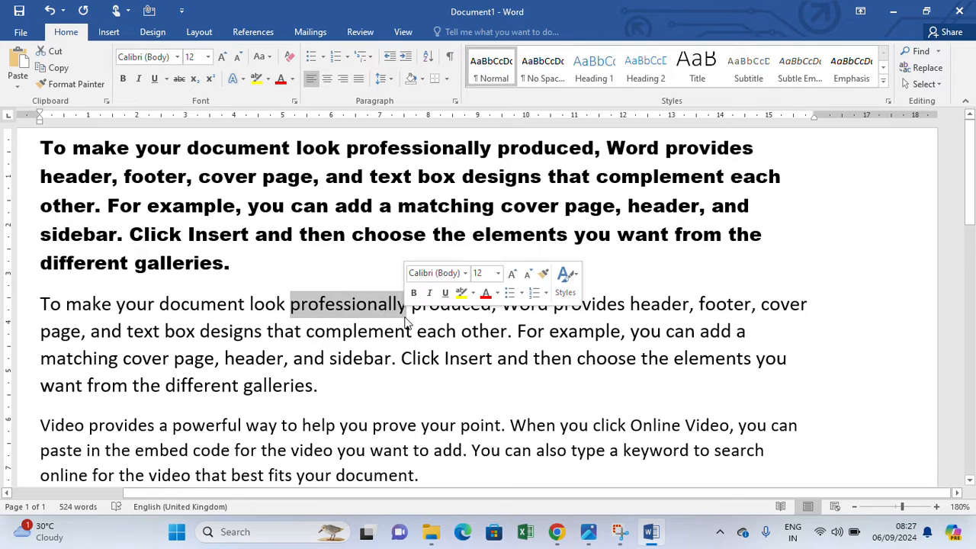
{"action": "left_click", "coordinate": [122, 79]}
{"action": "left_click", "coordinate": [404, 273]}
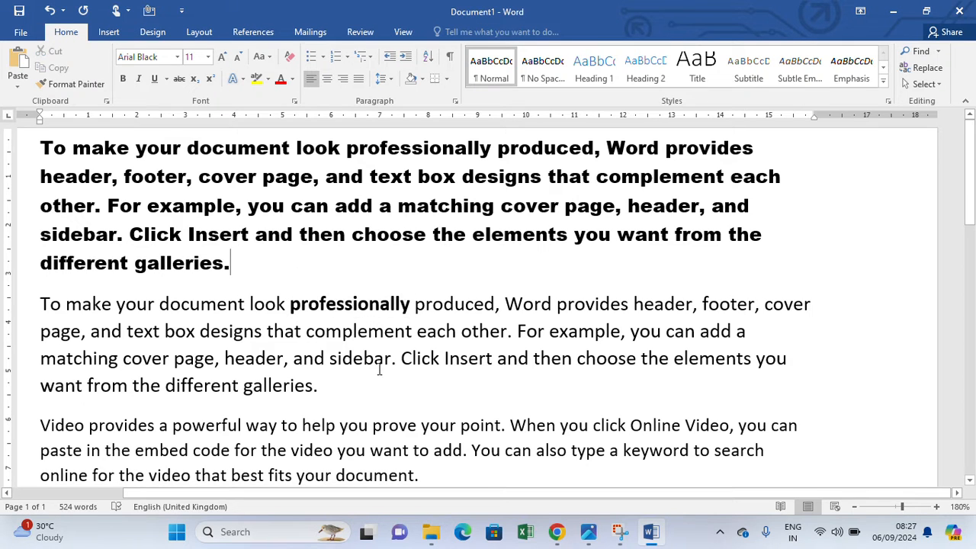
{"action": "left_click_drag", "start_coordinate": [438, 356], "coordinate": [500, 360]}
{"action": "left_click", "coordinate": [473, 361]}
{"action": "left_click", "coordinate": [127, 83]}
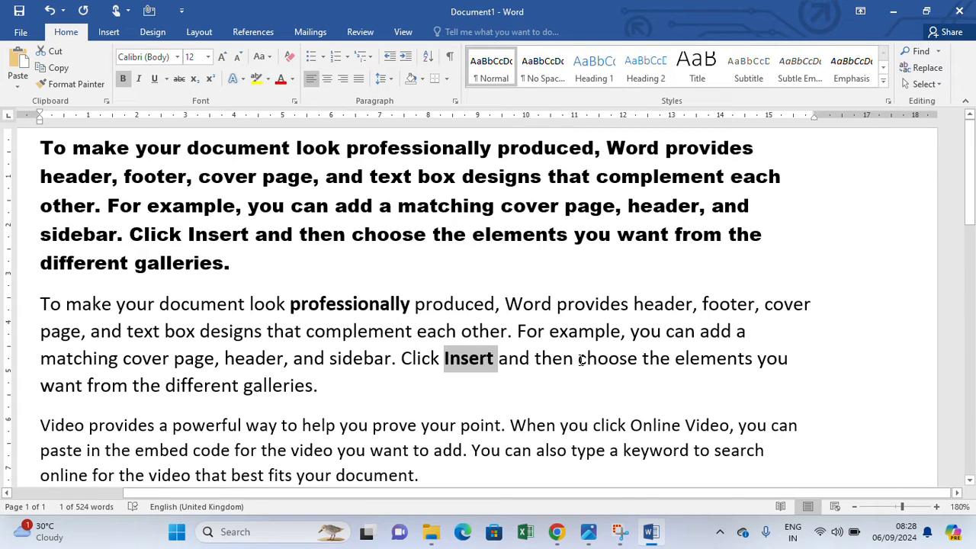
{"action": "left_click_drag", "start_coordinate": [581, 360], "coordinate": [639, 358]}
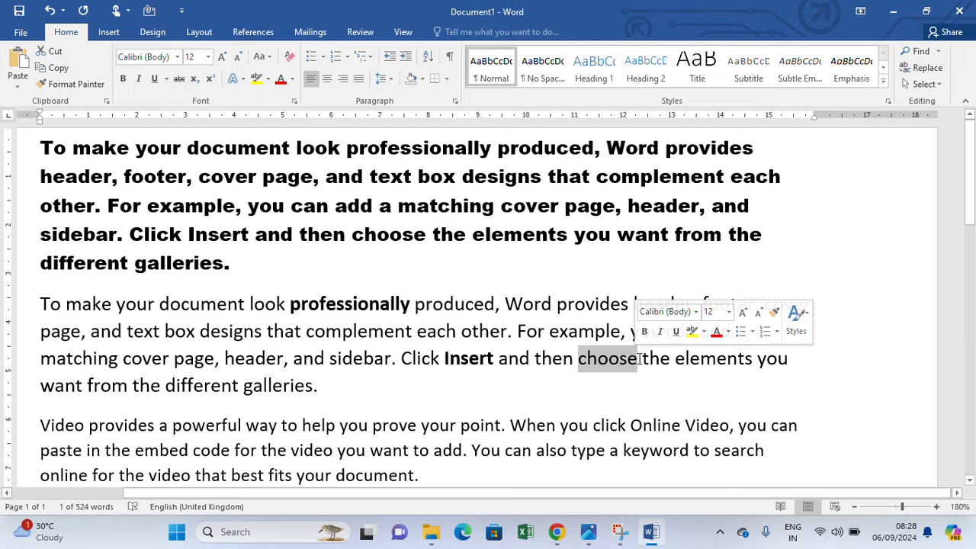
{"action": "key", "text": "ctrl+b"}
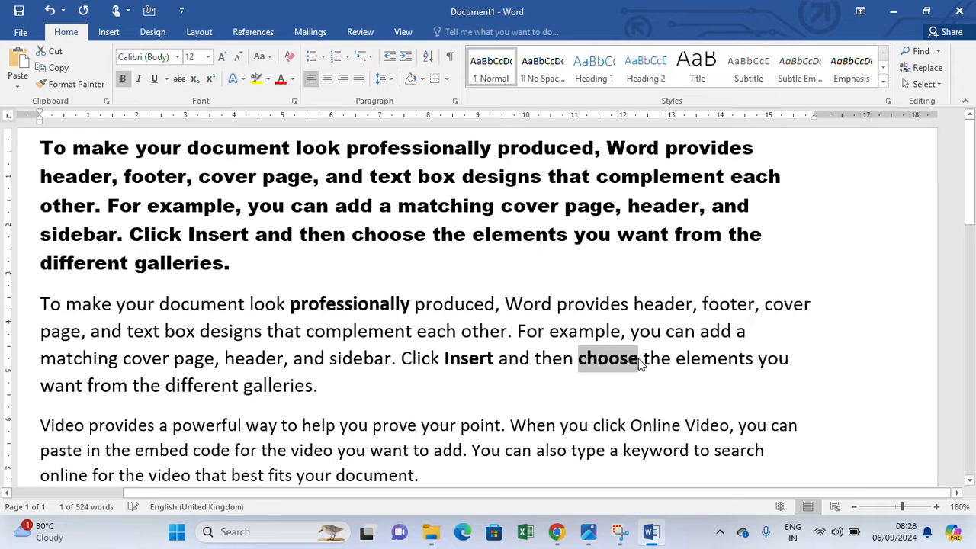
{"action": "left_click", "coordinate": [608, 400]}
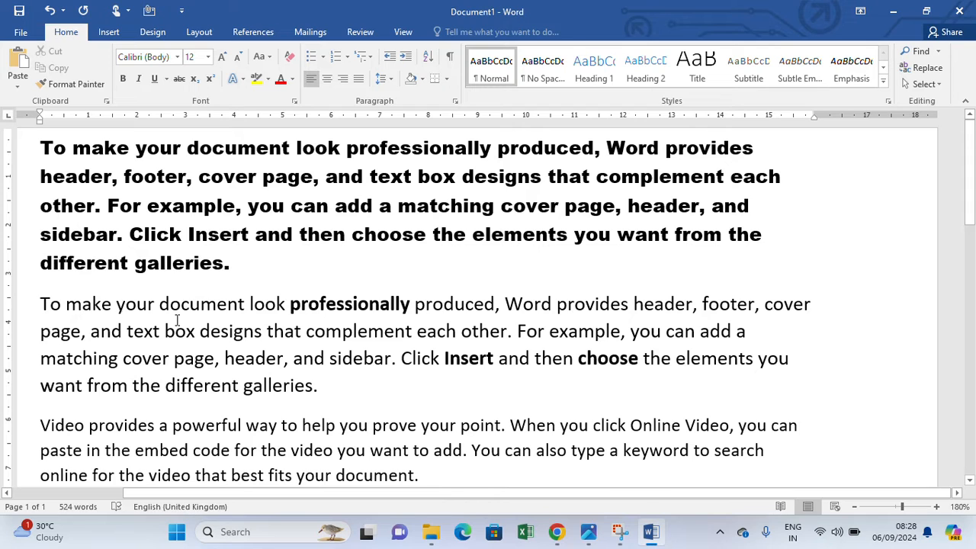
- Try bold on the entire second paragraph, and undo that formatting
{"action": "left_click_drag", "start_coordinate": [43, 303], "coordinate": [328, 385]}
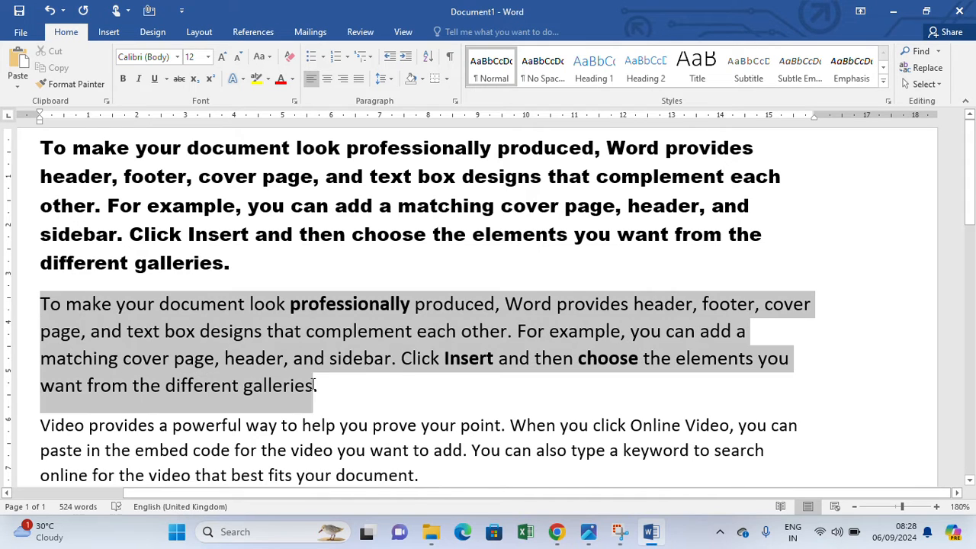
{"action": "left_click", "coordinate": [123, 78]}
{"action": "left_click", "coordinate": [343, 304]}
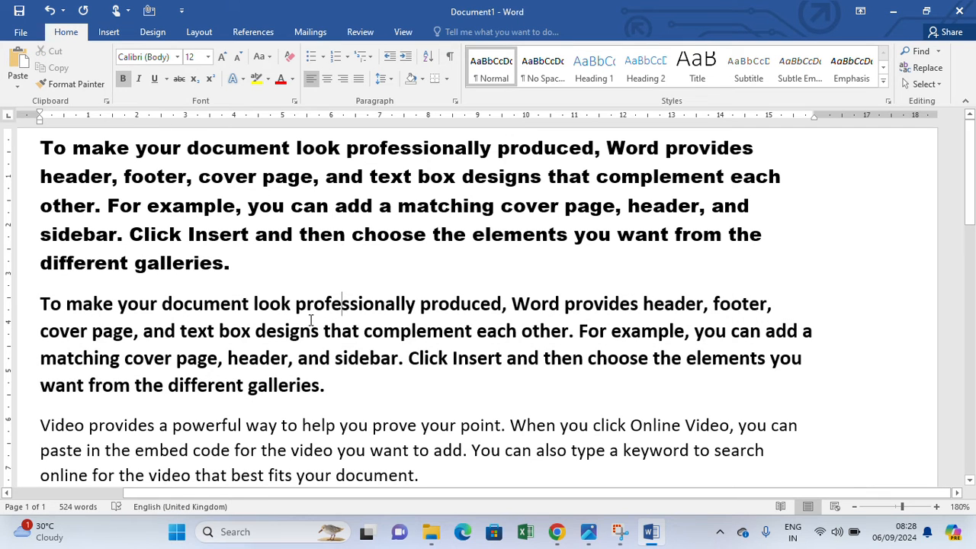
{"action": "key", "text": "ctrl+z"}
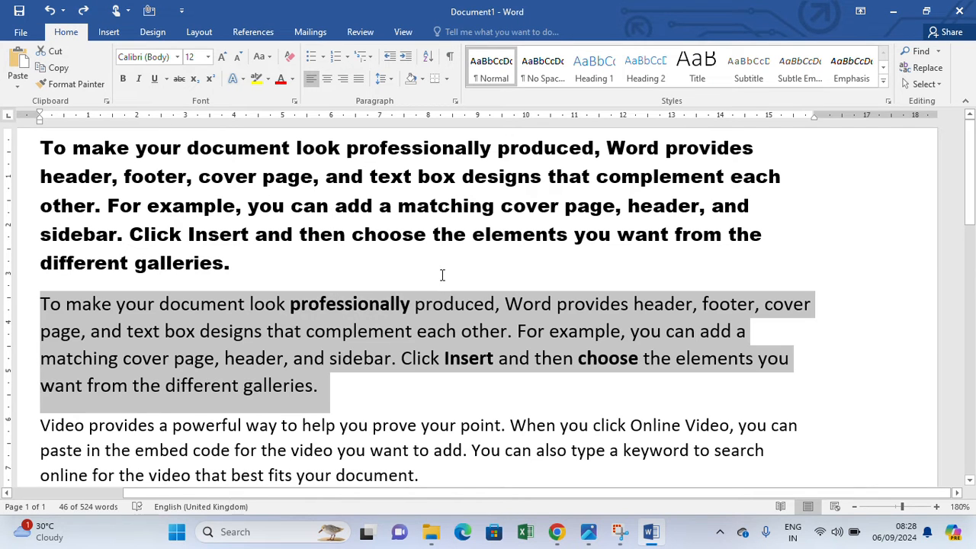
{"action": "left_click", "coordinate": [441, 275]}
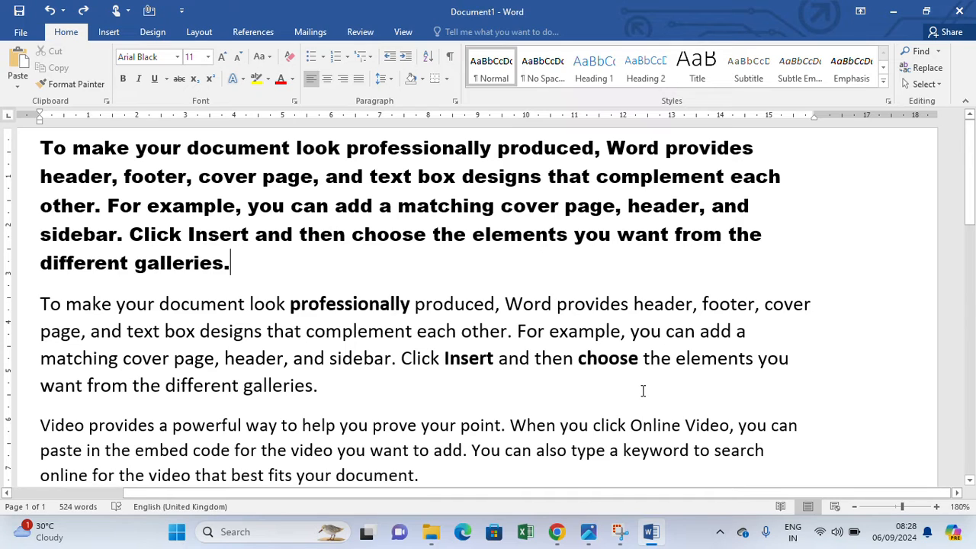
- Remove the bold formatting from the words "choose", "Insert" and "professionally" in the second paragraph
{"action": "double_click", "coordinate": [608, 360]}
{"action": "key", "text": "ctrl+b"}
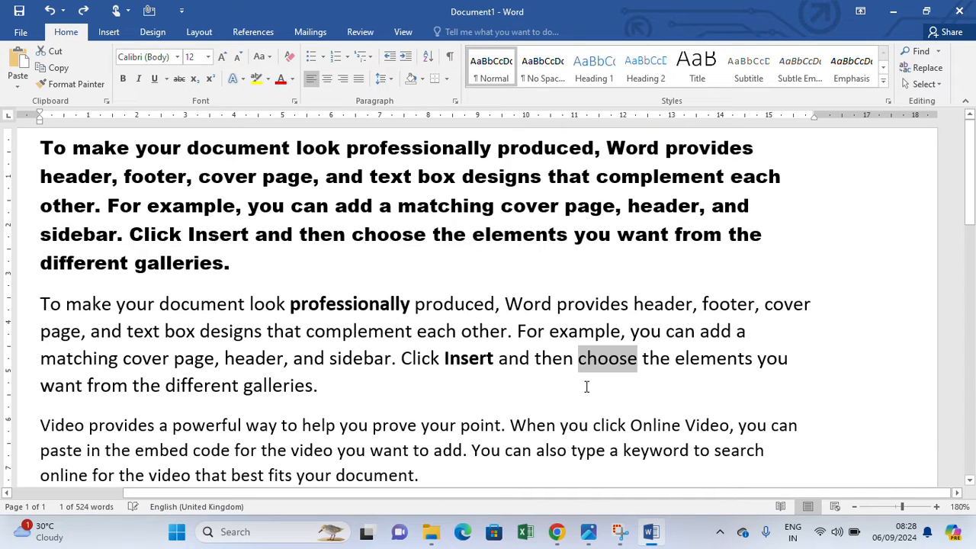
{"action": "double_click", "coordinate": [462, 360]}
{"action": "key", "text": "ctrl+b"}
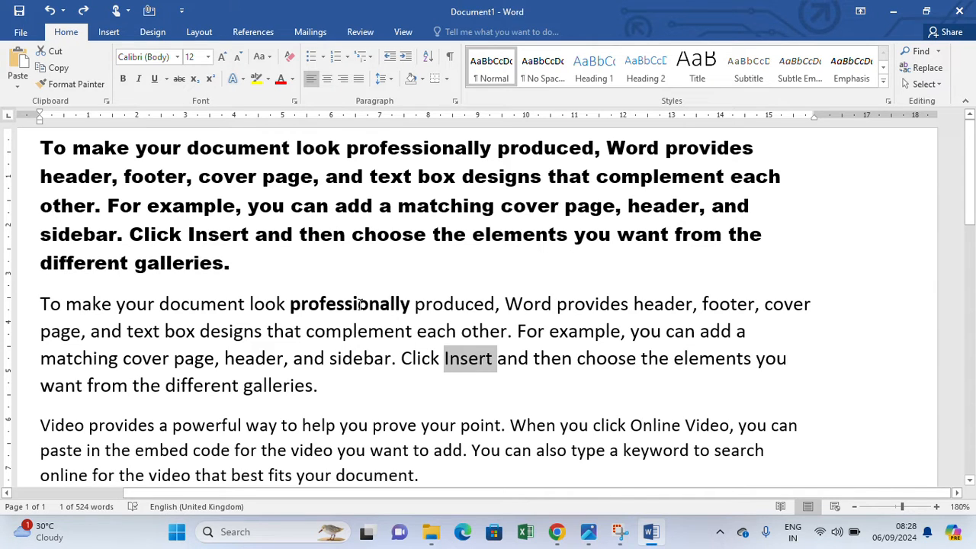
{"action": "double_click", "coordinate": [359, 305]}
{"action": "key", "text": "ctrl+b"}
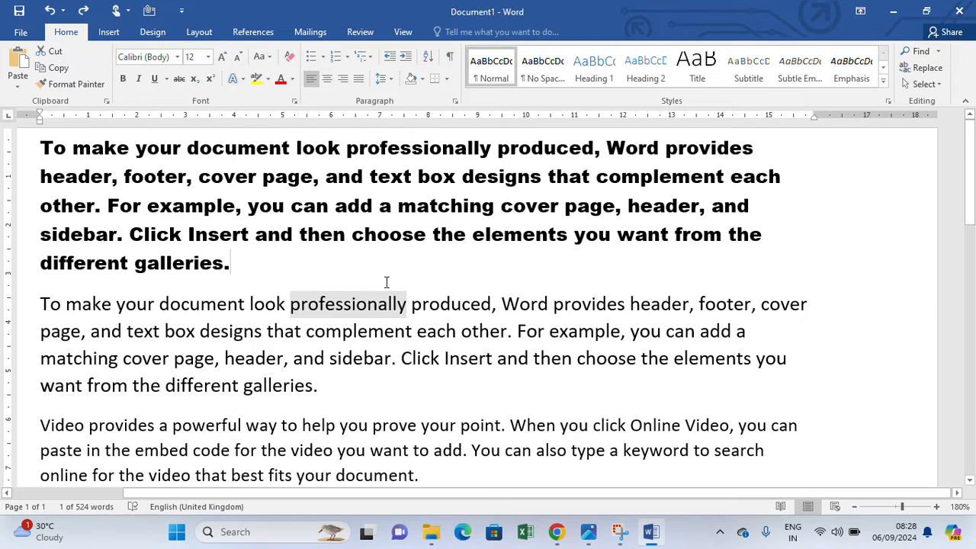
{"action": "left_click", "coordinate": [387, 282]}
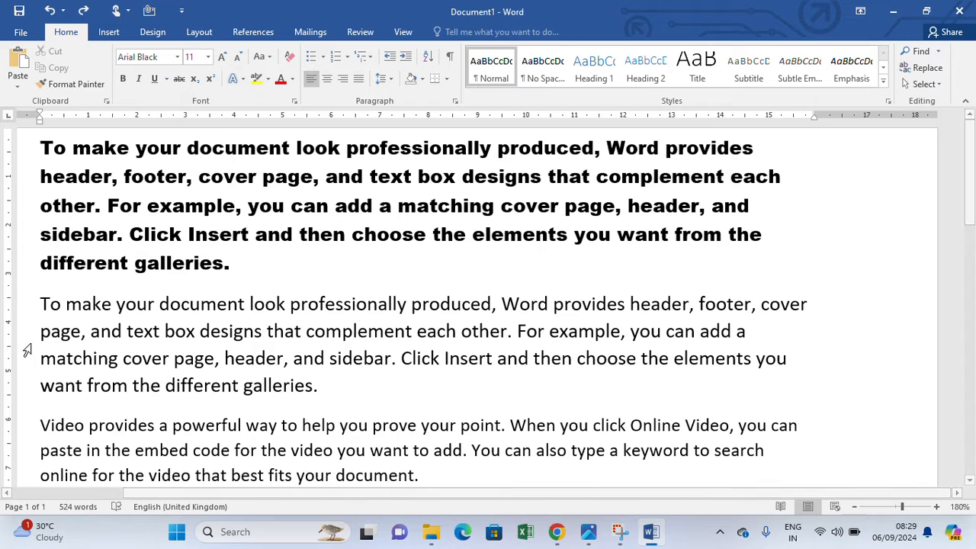
- Format the entire second paragraph in italics with a single red underline
{"action": "left_click_drag", "start_coordinate": [54, 304], "coordinate": [320, 390]}
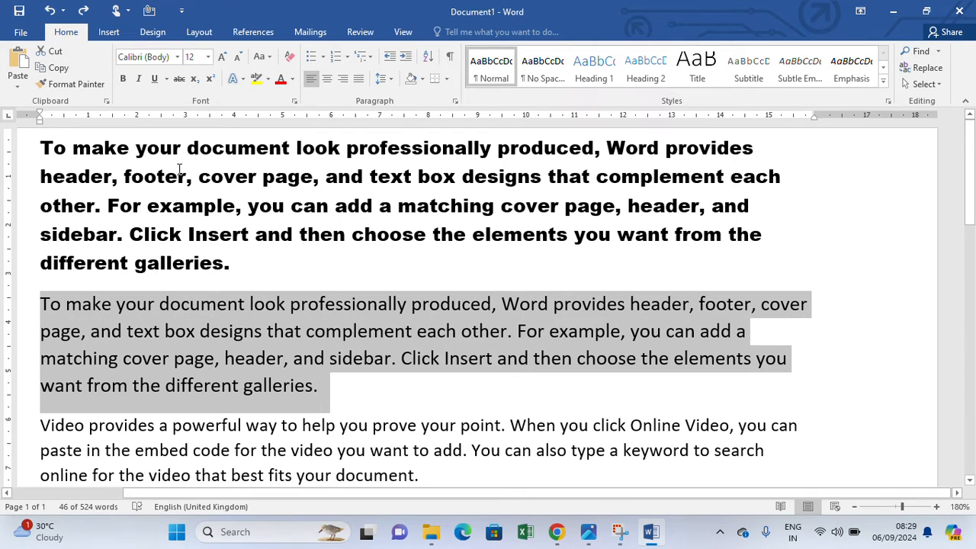
{"action": "left_click", "coordinate": [140, 80]}
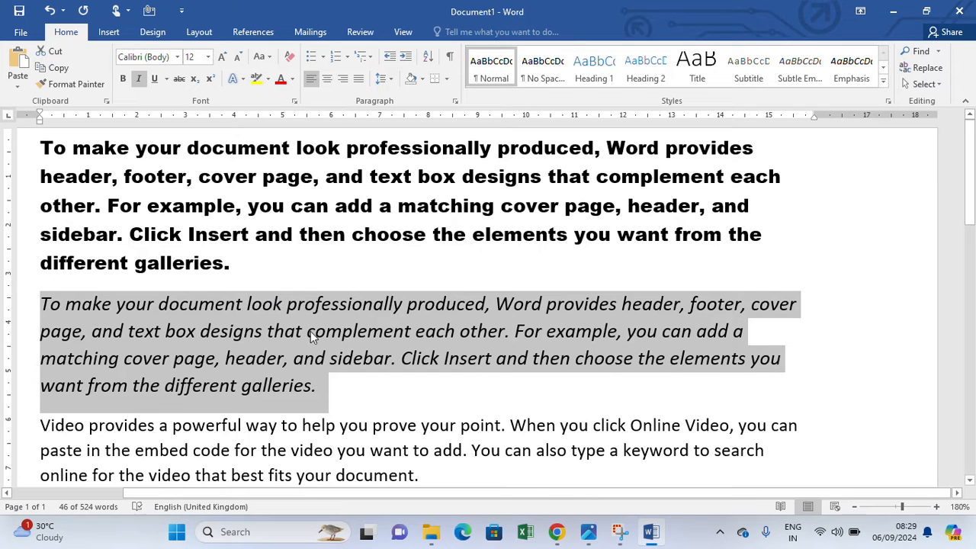
{"action": "left_click", "coordinate": [154, 79]}
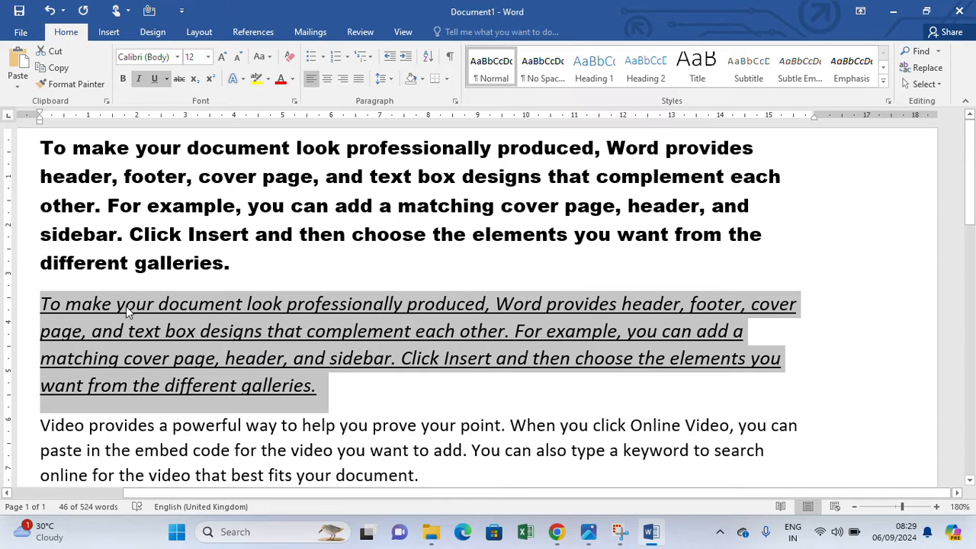
{"action": "left_click", "coordinate": [167, 79]}
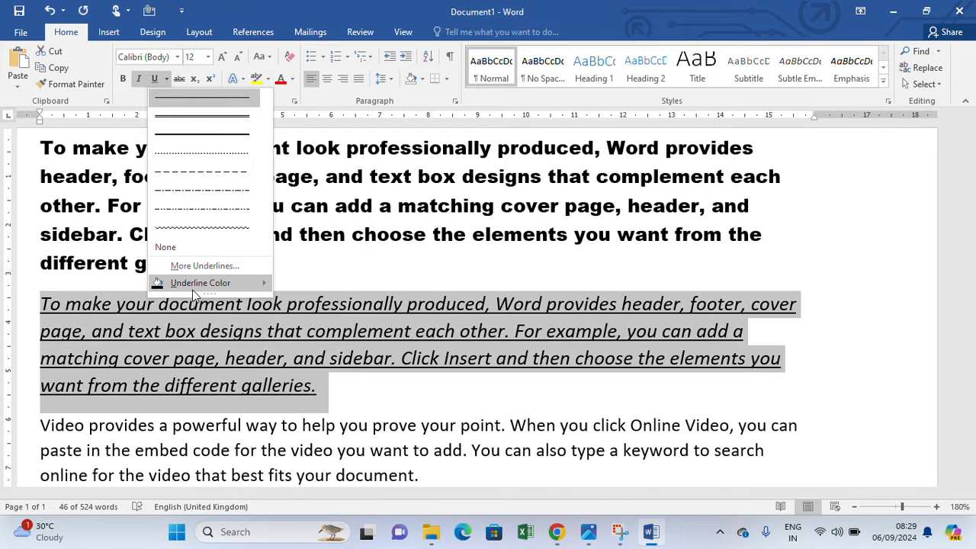
{"action": "mouse_move", "coordinate": [198, 284]}
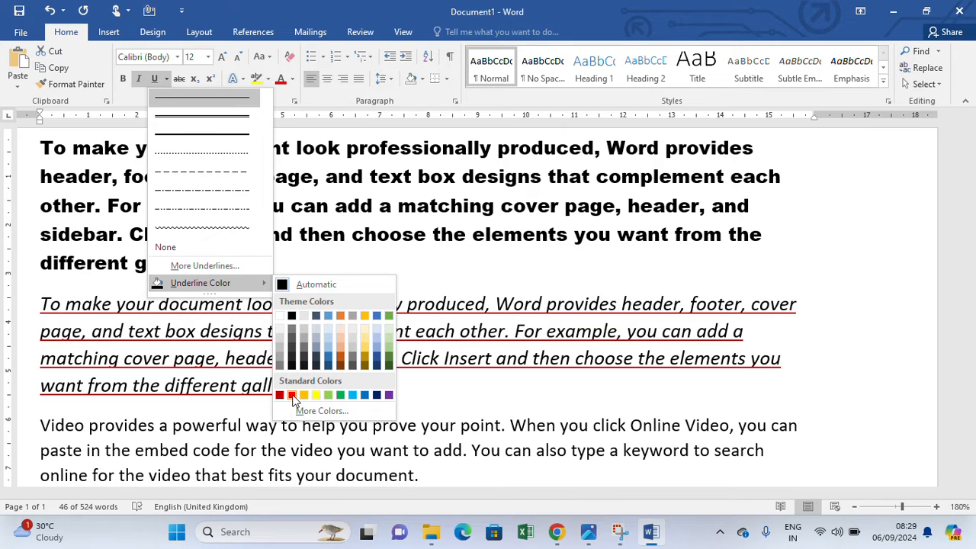
{"action": "left_click", "coordinate": [292, 395]}
{"action": "left_click", "coordinate": [299, 266]}
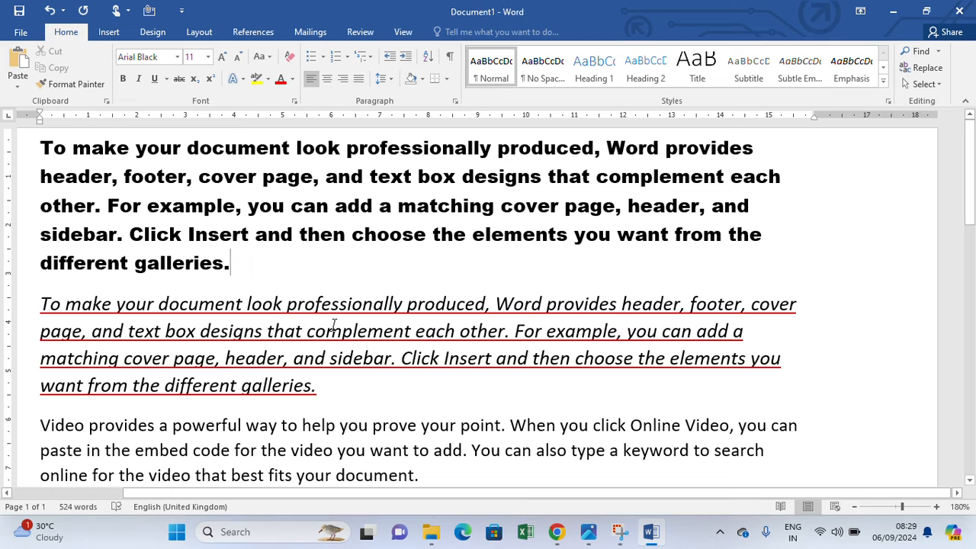
- View the additional underline settings in the Font dialog without applying any
{"action": "left_click", "coordinate": [167, 79]}
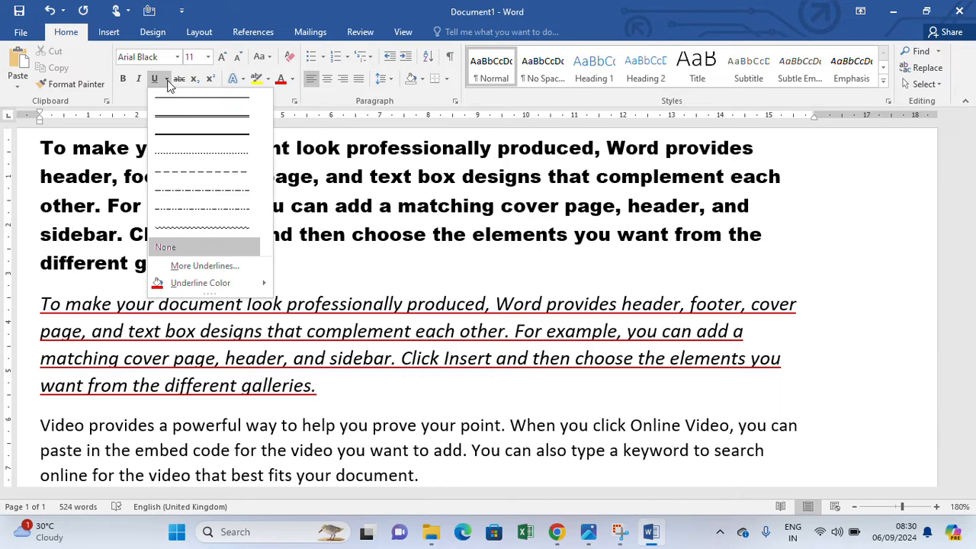
{"action": "left_click", "coordinate": [203, 267]}
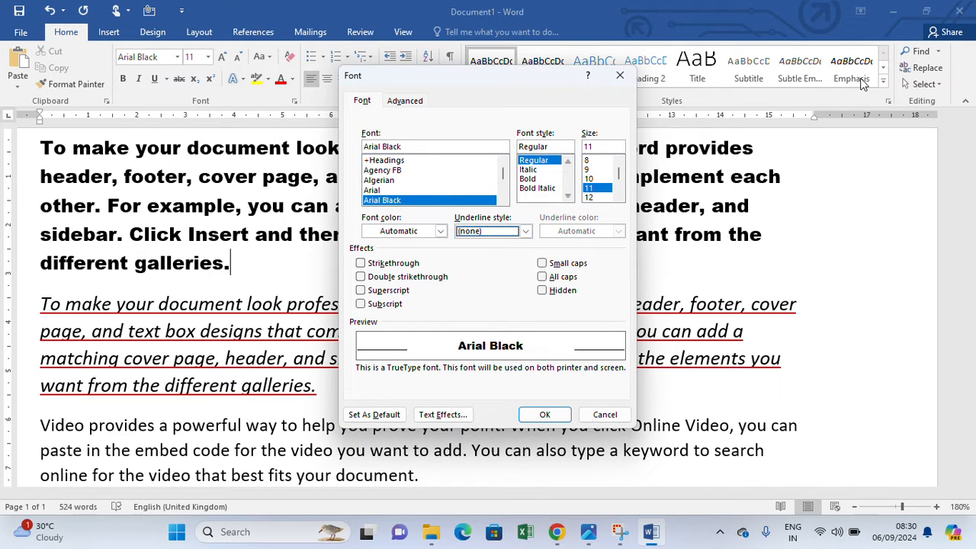
{"action": "left_click", "coordinate": [620, 75]}
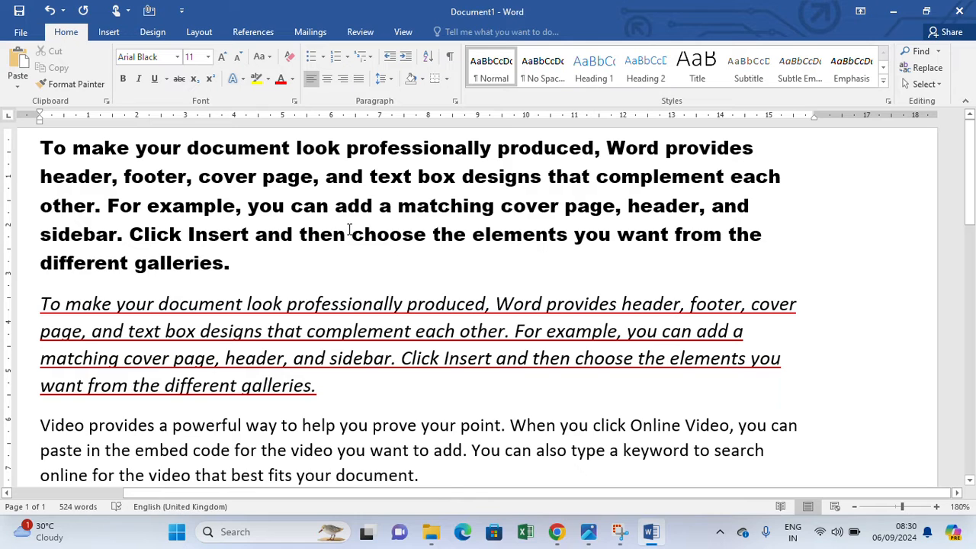
- Apply strikethrough to the words "then choose" in the first paragraph
{"action": "left_click_drag", "start_coordinate": [349, 230], "coordinate": [417, 230]}
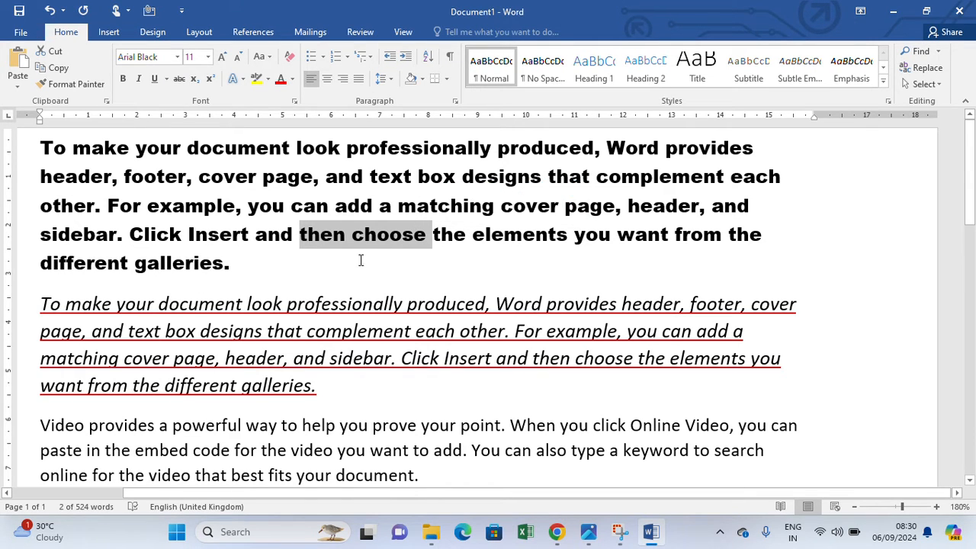
{"action": "left_click", "coordinate": [179, 80]}
{"action": "left_click", "coordinate": [355, 273]}
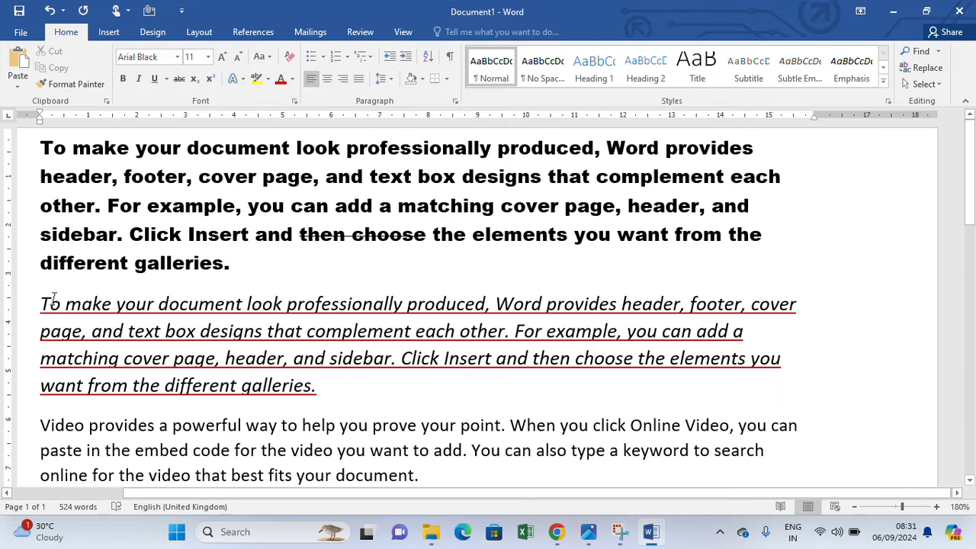
- Enlarge the second paragraph's text step by step to 48 pt
{"action": "left_click_drag", "start_coordinate": [42, 302], "coordinate": [328, 392]}
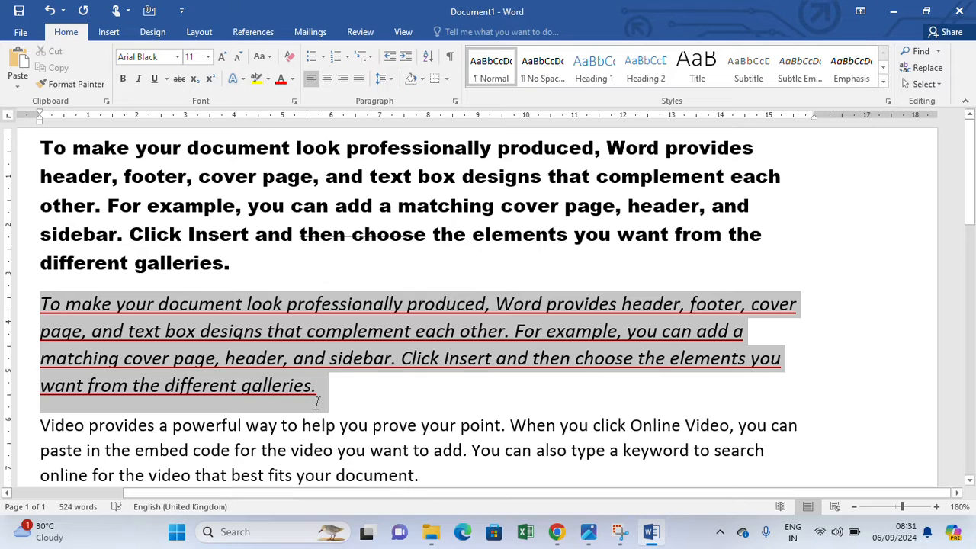
{"action": "left_click", "coordinate": [222, 58]}
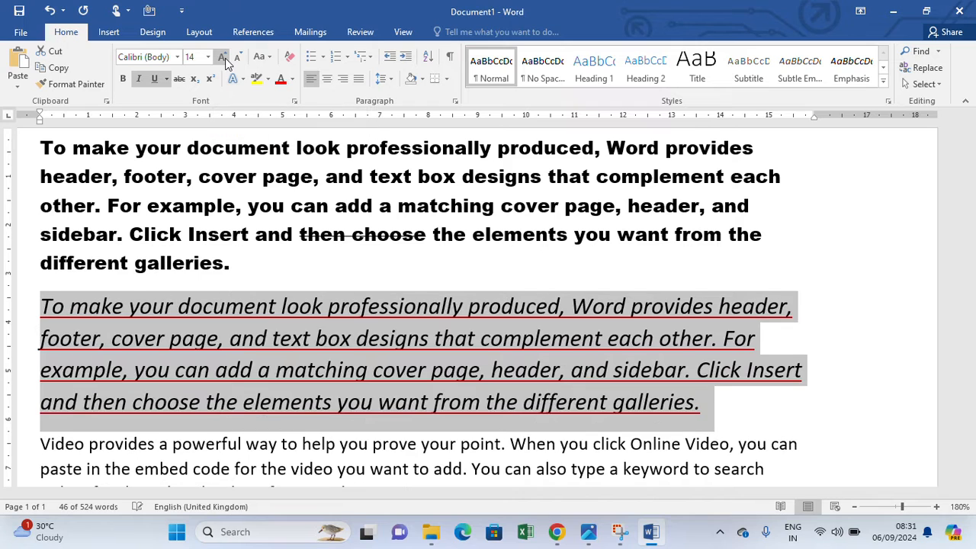
{"action": "left_click", "coordinate": [222, 58]}
{"action": "left_click", "coordinate": [222, 58]}
{"action": "left_click", "coordinate": [222, 58]}
{"action": "left_click", "coordinate": [221, 58]}
{"action": "left_click", "coordinate": [221, 57]}
{"action": "left_click", "coordinate": [222, 57]}
{"action": "left_click", "coordinate": [222, 57]}
{"action": "left_click", "coordinate": [222, 57]}
{"action": "left_click", "coordinate": [222, 58]}
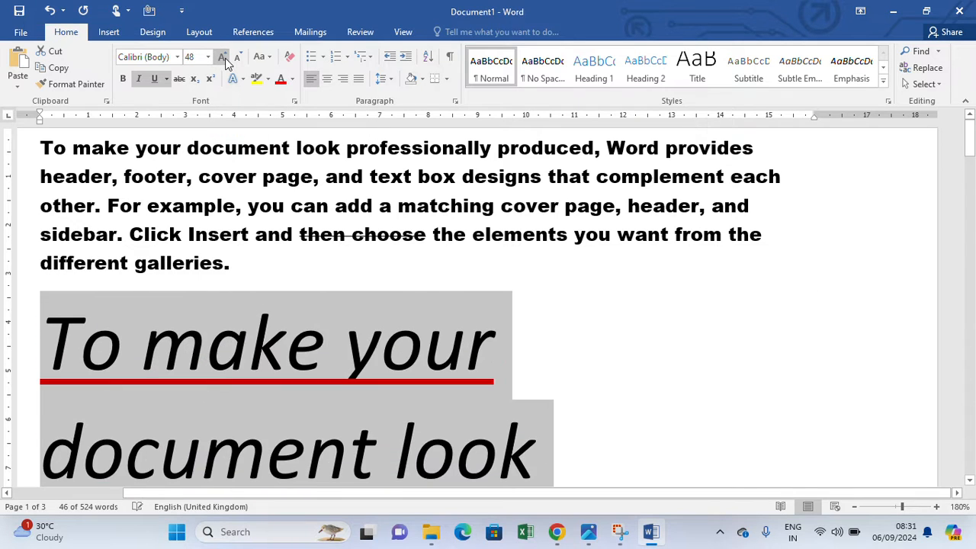
- Shrink the second paragraph's text step by step until its size is below 3 pt
{"action": "left_click", "coordinate": [238, 60]}
{"action": "left_click", "coordinate": [237, 59]}
{"action": "left_click", "coordinate": [238, 59]}
{"action": "left_click", "coordinate": [237, 60]}
{"action": "left_click", "coordinate": [237, 59]}
{"action": "left_click", "coordinate": [237, 60]}
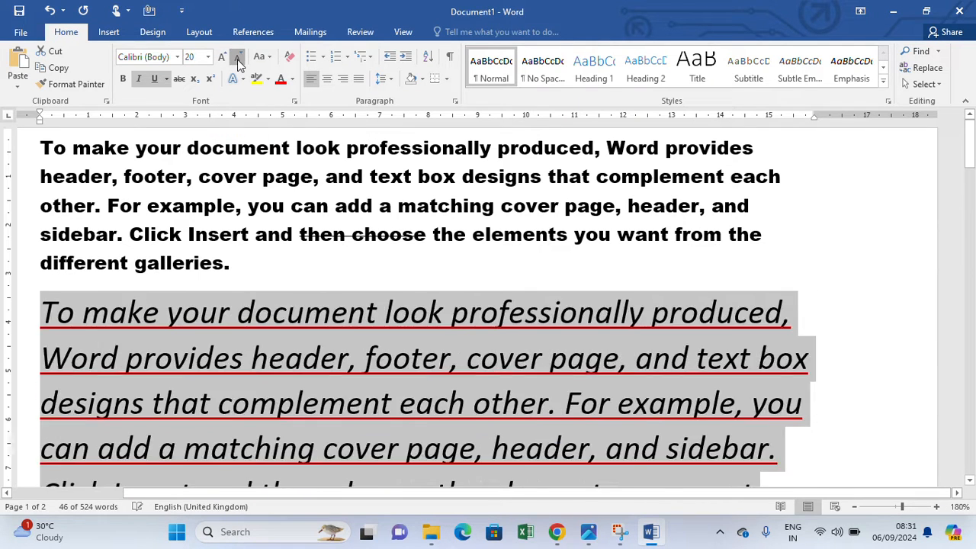
{"action": "left_click", "coordinate": [237, 59]}
{"action": "left_click", "coordinate": [237, 60]}
{"action": "left_click", "coordinate": [237, 60]}
{"action": "left_click", "coordinate": [237, 60]}
{"action": "left_click", "coordinate": [237, 60]}
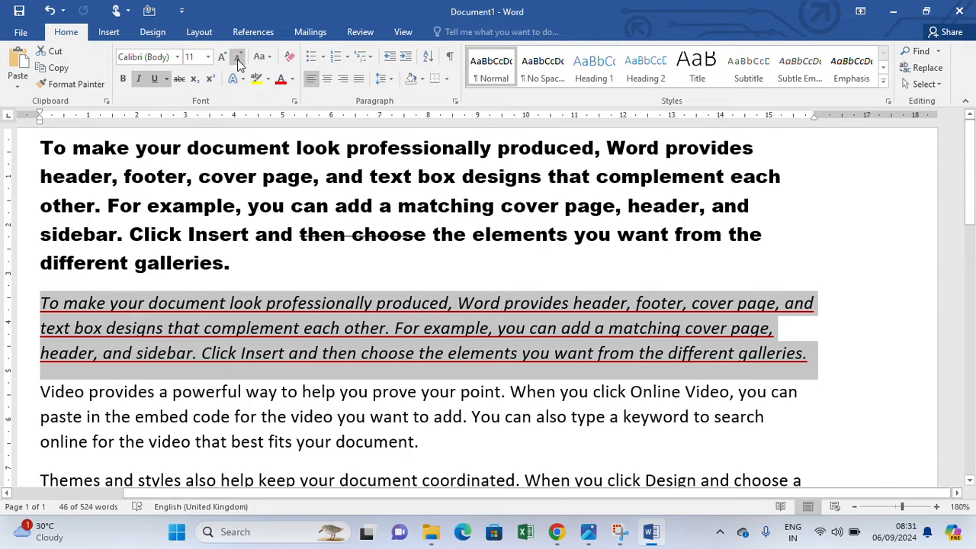
{"action": "left_click", "coordinate": [237, 60]}
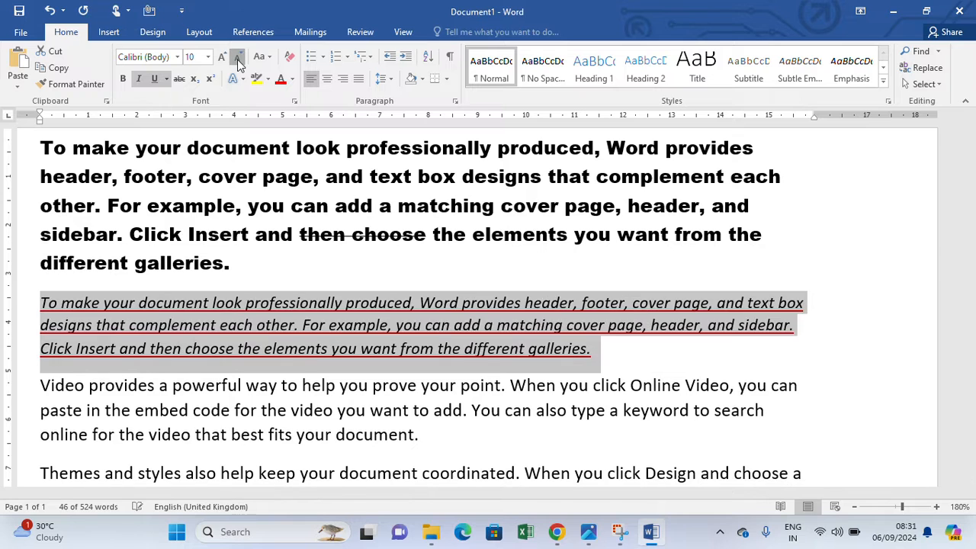
{"action": "left_click", "coordinate": [237, 59]}
{"action": "left_click", "coordinate": [237, 60]}
{"action": "left_click", "coordinate": [237, 59]}
{"action": "left_click", "coordinate": [238, 59]}
{"action": "left_click", "coordinate": [237, 60]}
{"action": "left_click", "coordinate": [237, 59]}
{"action": "left_click", "coordinate": [237, 59]}
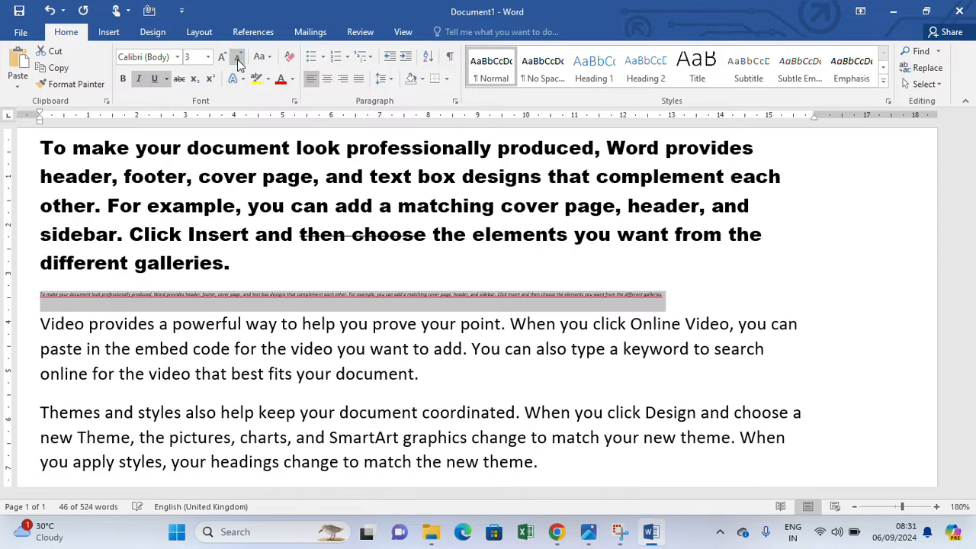
{"action": "left_click", "coordinate": [237, 59]}
- Enlarge the tiny second paragraph step by step to 16 pt
{"action": "left_click", "coordinate": [221, 60]}
{"action": "left_click", "coordinate": [220, 60]}
{"action": "left_click", "coordinate": [220, 60]}
{"action": "left_click", "coordinate": [221, 61]}
{"action": "left_click", "coordinate": [221, 60]}
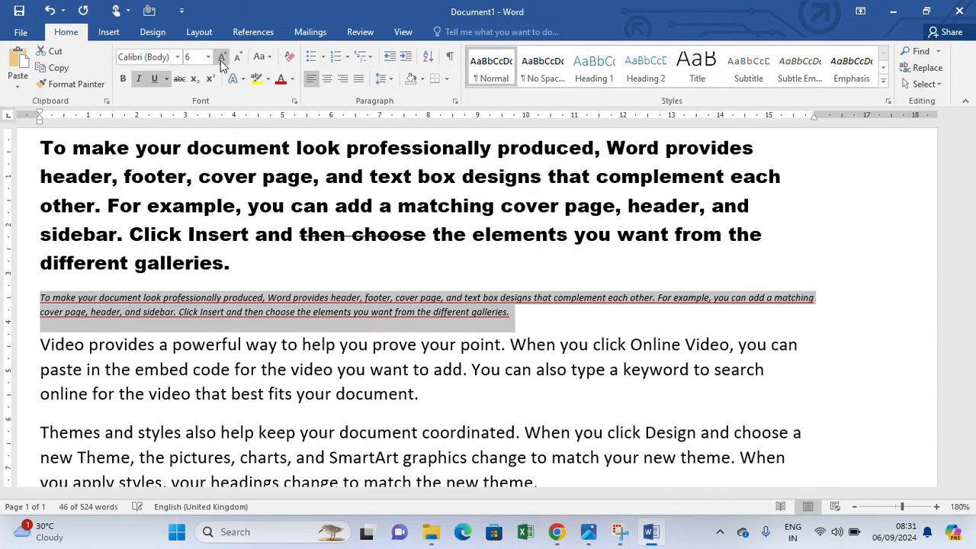
{"action": "left_click", "coordinate": [220, 61]}
{"action": "left_click", "coordinate": [221, 61]}
{"action": "left_click", "coordinate": [221, 60]}
{"action": "left_click", "coordinate": [220, 61]}
{"action": "left_click", "coordinate": [220, 60]}
{"action": "left_click", "coordinate": [220, 61]}
{"action": "left_click", "coordinate": [220, 60]}
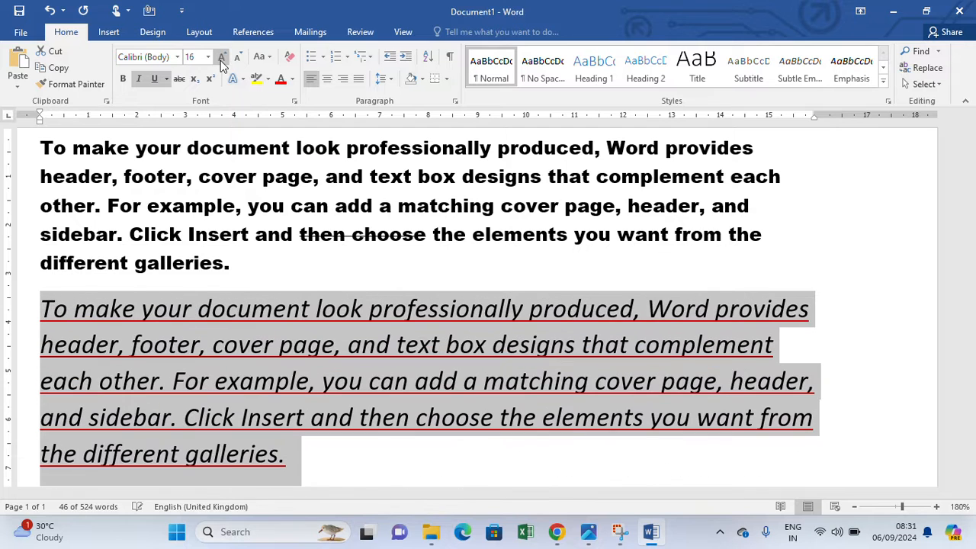
- Reduce the second paragraph's font size to 12 pt and deselect it
{"action": "left_click", "coordinate": [238, 59]}
{"action": "left_click", "coordinate": [238, 59]}
{"action": "left_click", "coordinate": [238, 60]}
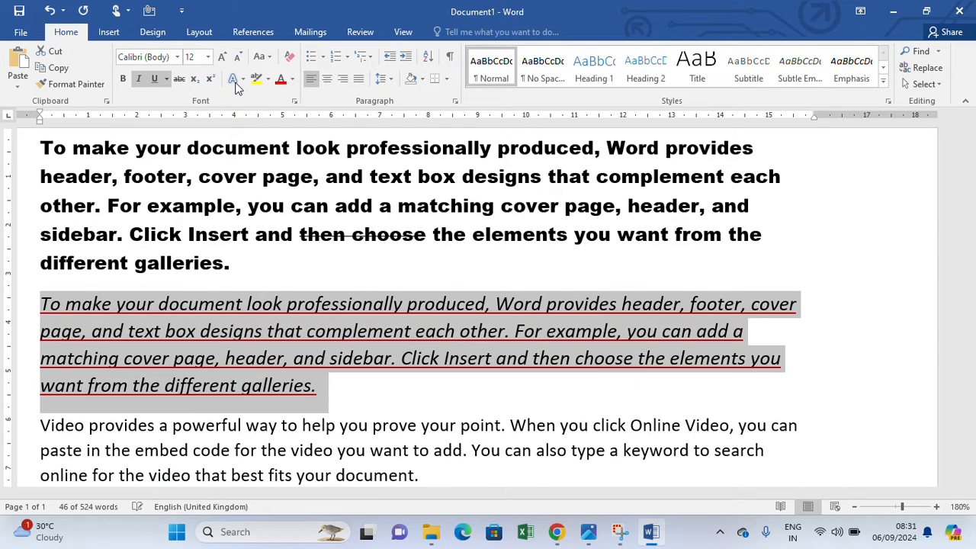
{"action": "left_click", "coordinate": [295, 265]}
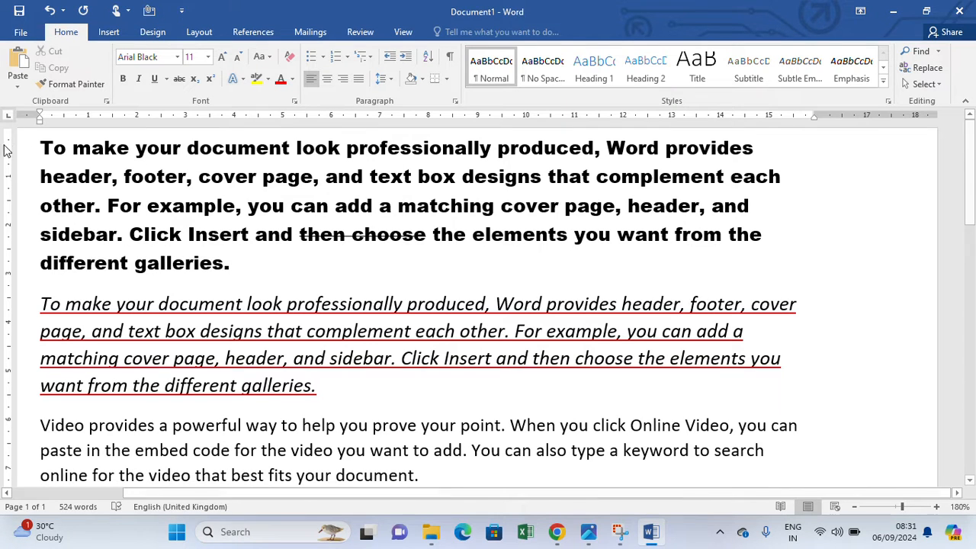
- Select the whole first paragraph and apply Sentence case to it
{"action": "left_click_drag", "start_coordinate": [40, 144], "coordinate": [153, 250]}
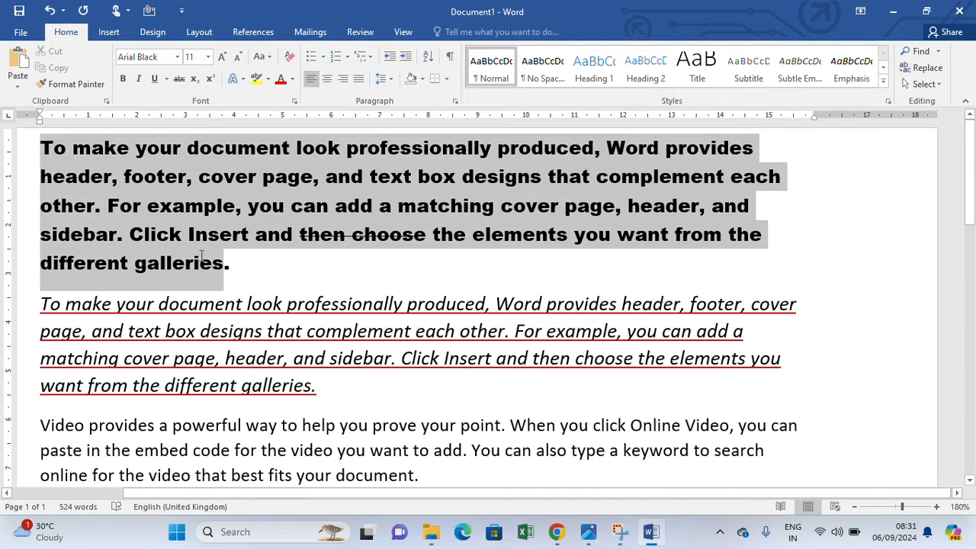
{"action": "left_click_drag", "start_coordinate": [226, 259], "coordinate": [238, 266]}
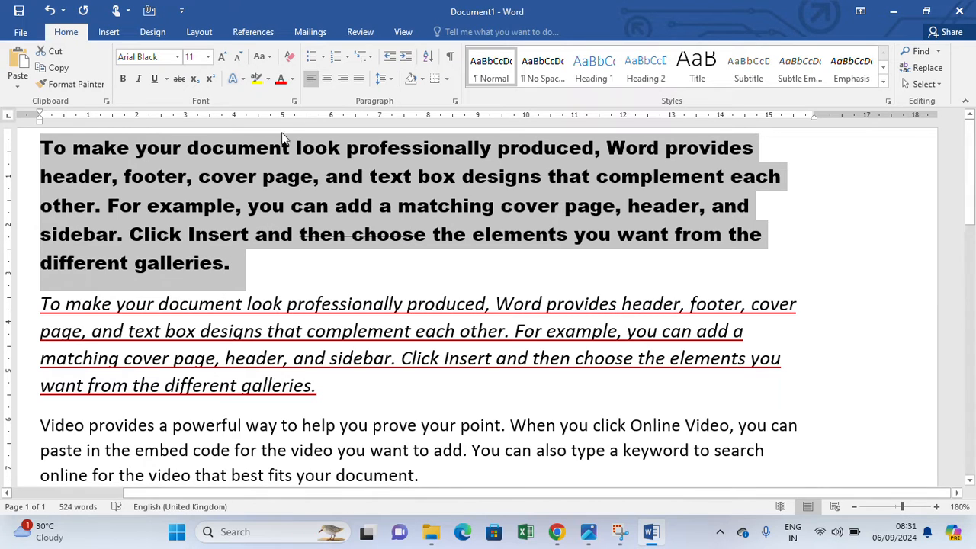
{"action": "left_click", "coordinate": [267, 57]}
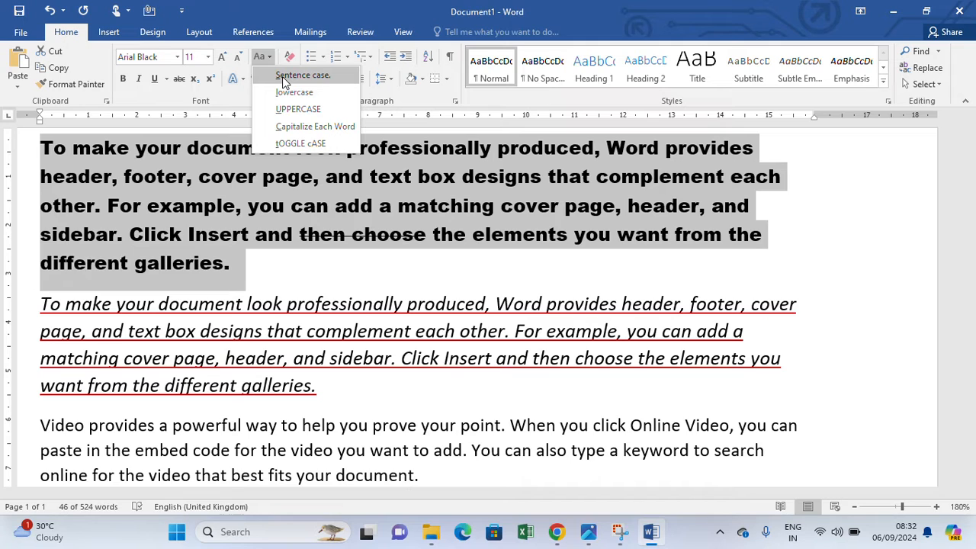
{"action": "left_click", "coordinate": [283, 77]}
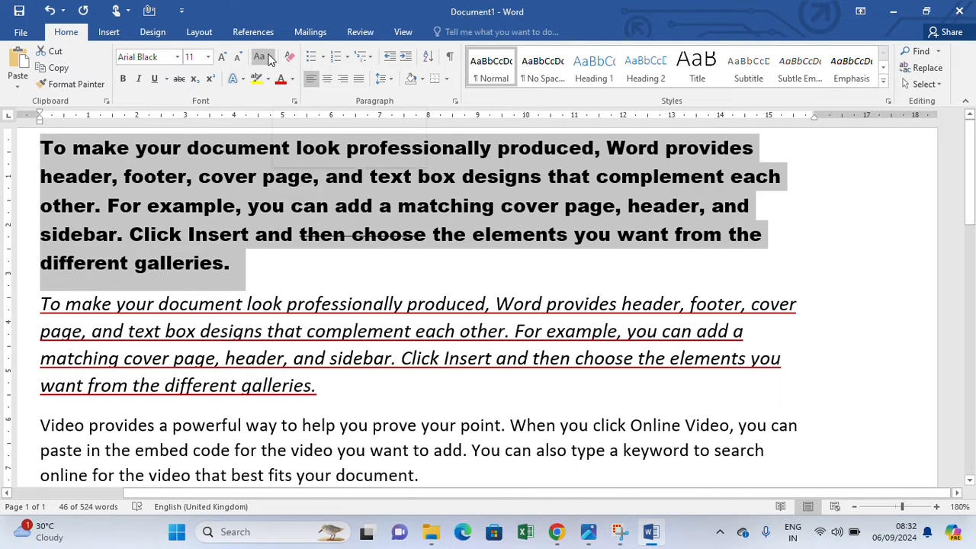
- Change the first paragraph's letters to lowercase and after that to UPPERCASE
{"action": "left_click", "coordinate": [267, 59]}
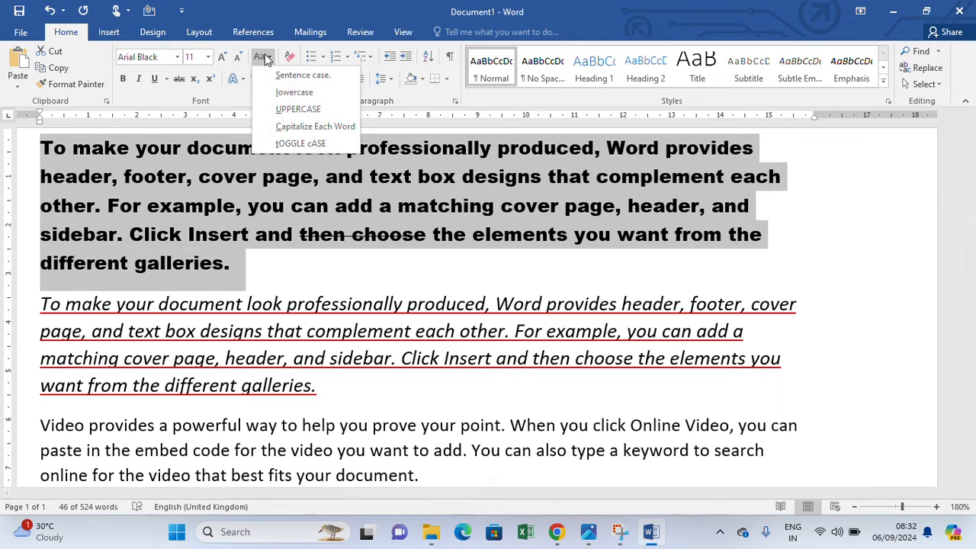
{"action": "left_click", "coordinate": [294, 95]}
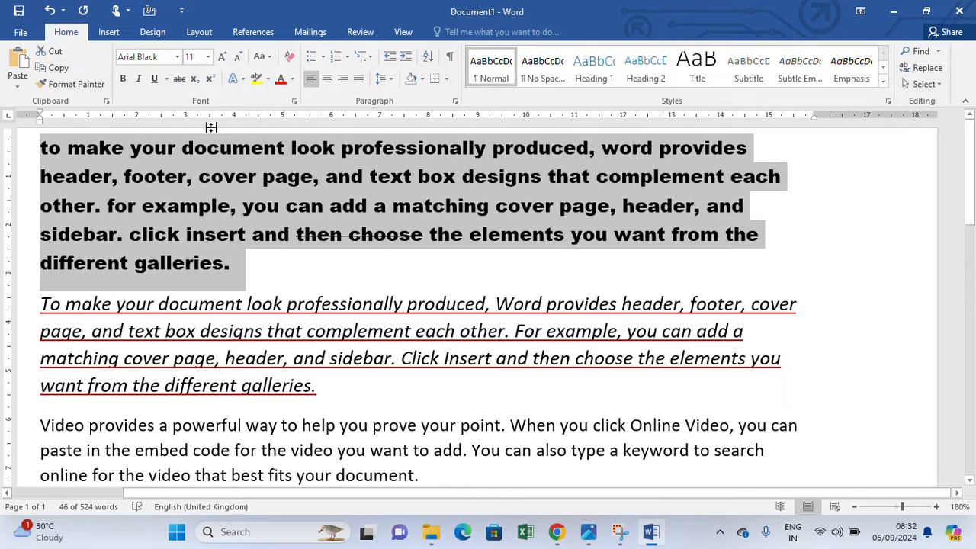
{"action": "left_click", "coordinate": [267, 59]}
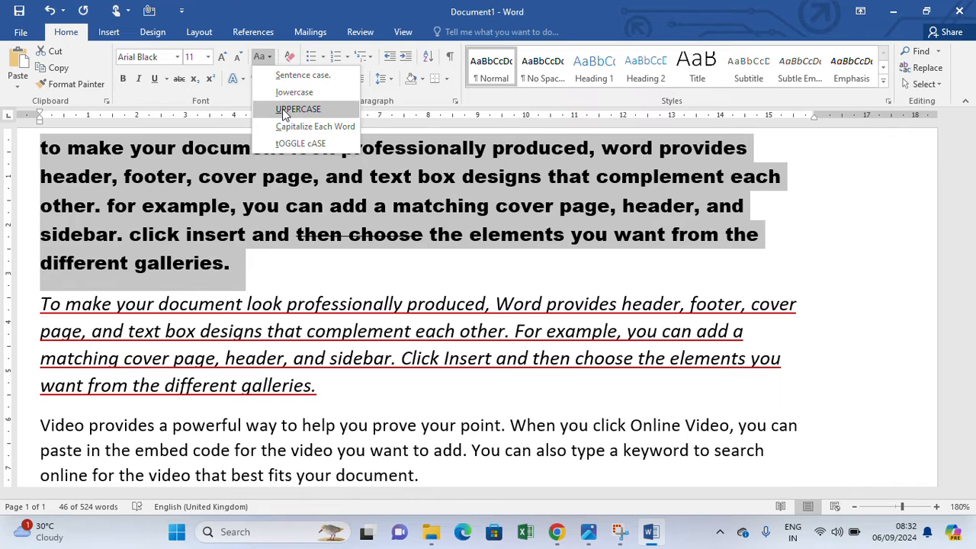
{"action": "left_click", "coordinate": [283, 109]}
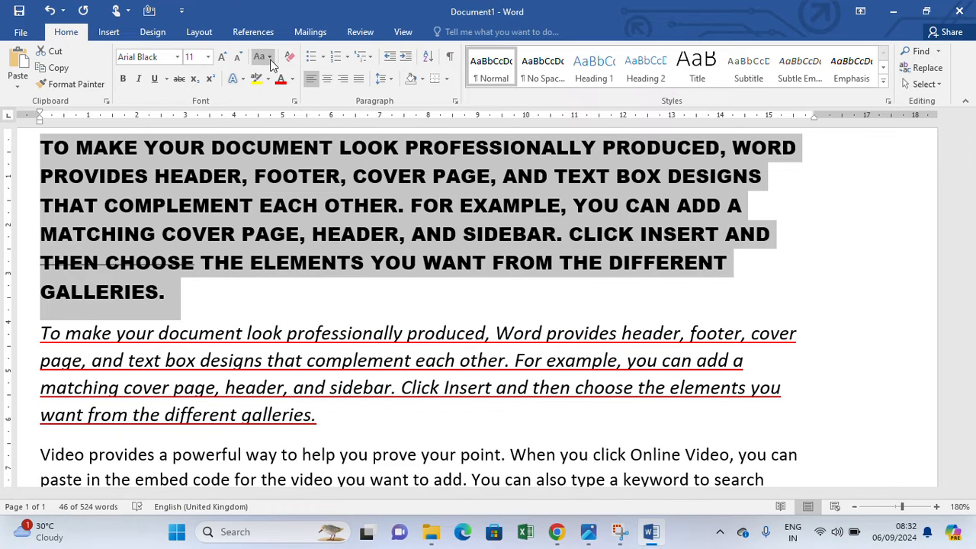
- Apply Capitalize Each Word to the first paragraph, followed by tOGGLE cASE
{"action": "left_click", "coordinate": [268, 58]}
{"action": "left_click", "coordinate": [307, 126]}
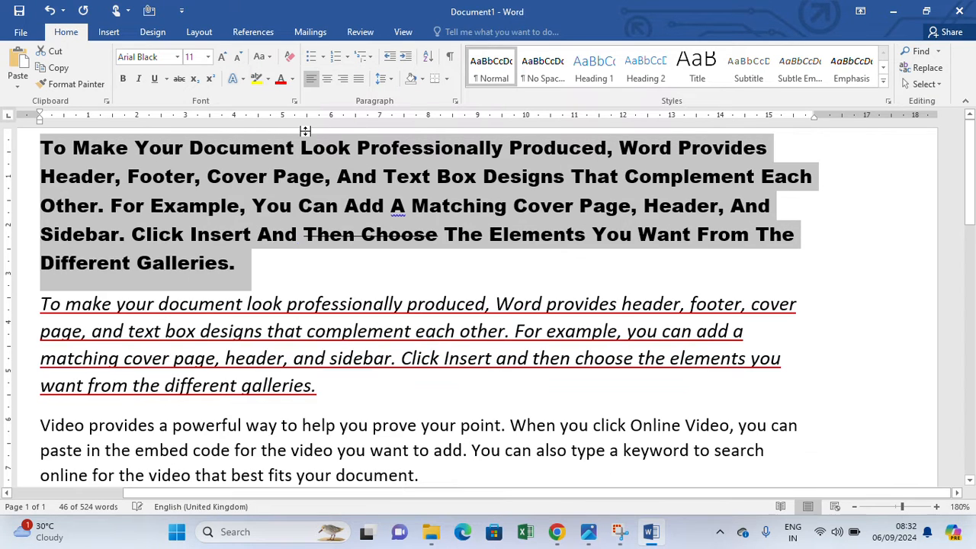
{"action": "left_click", "coordinate": [268, 58]}
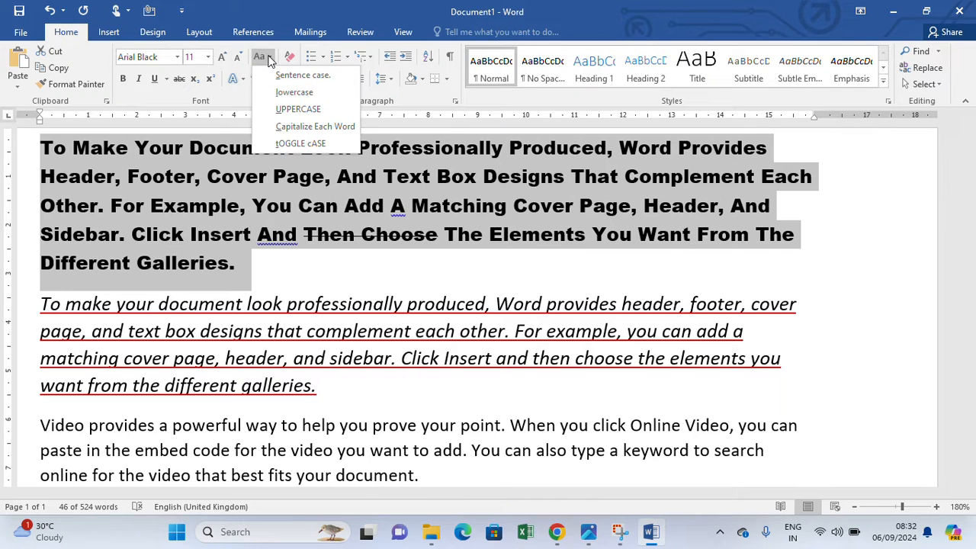
{"action": "left_click", "coordinate": [310, 145]}
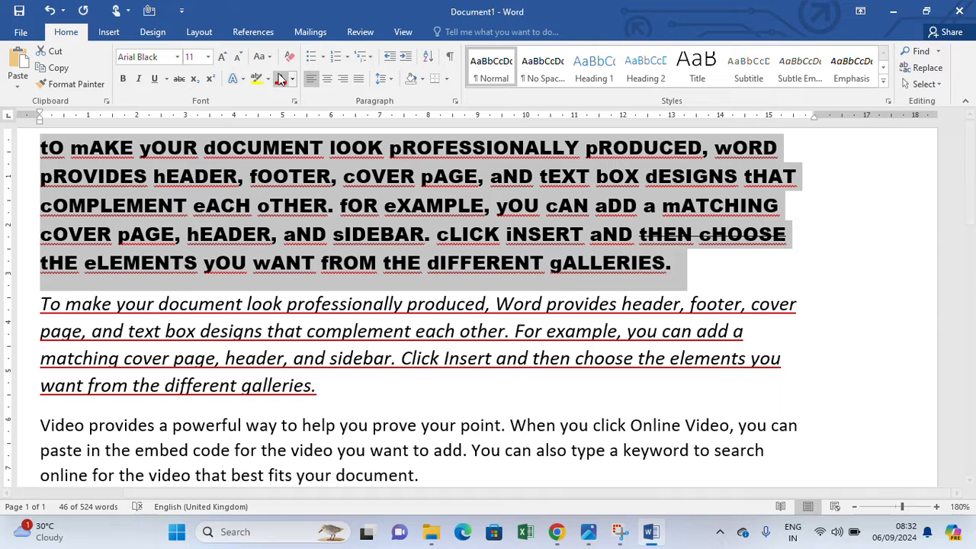
- Set the first paragraph to Sentence case and deselect it
{"action": "left_click", "coordinate": [259, 58]}
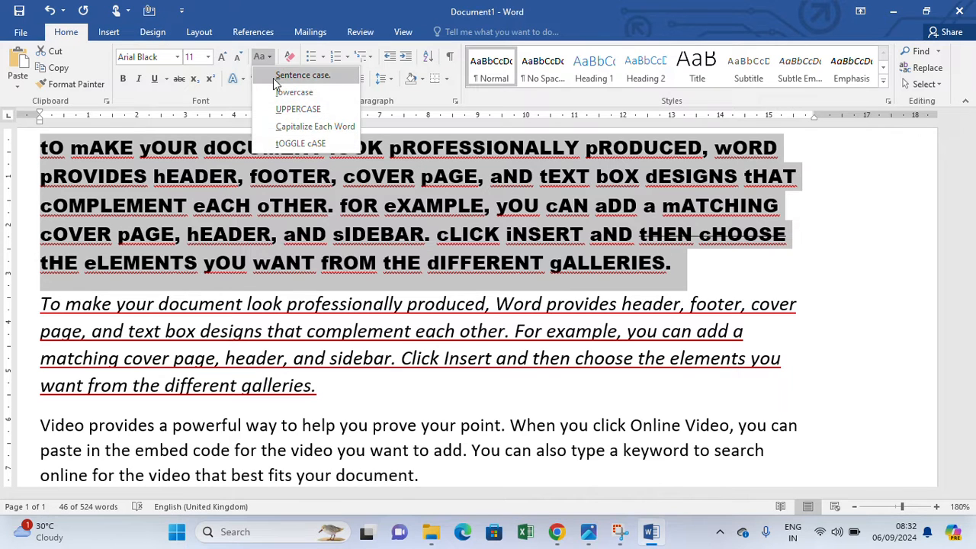
{"action": "left_click", "coordinate": [278, 74]}
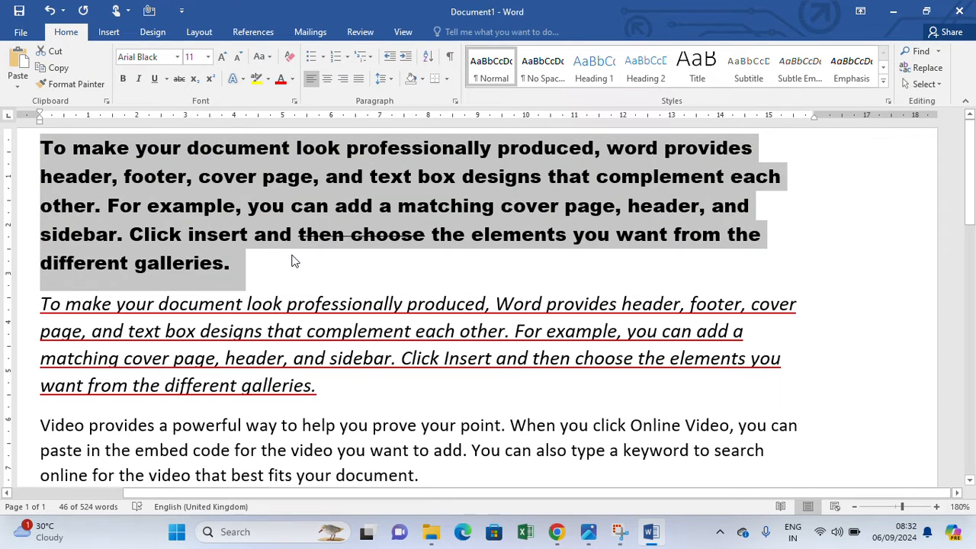
{"action": "left_click", "coordinate": [296, 262]}
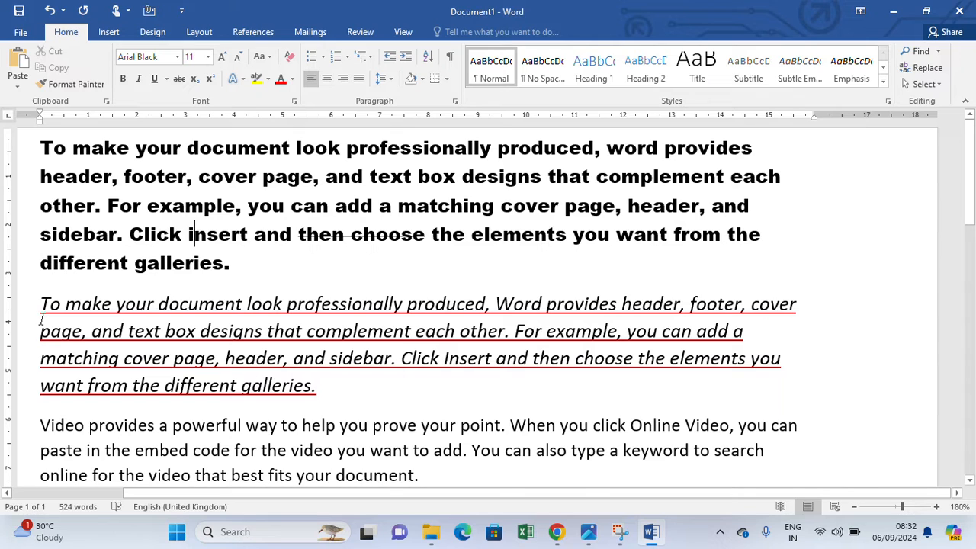
- Clear all formatting from the second paragraph
{"action": "left_click_drag", "start_coordinate": [40, 304], "coordinate": [299, 389]}
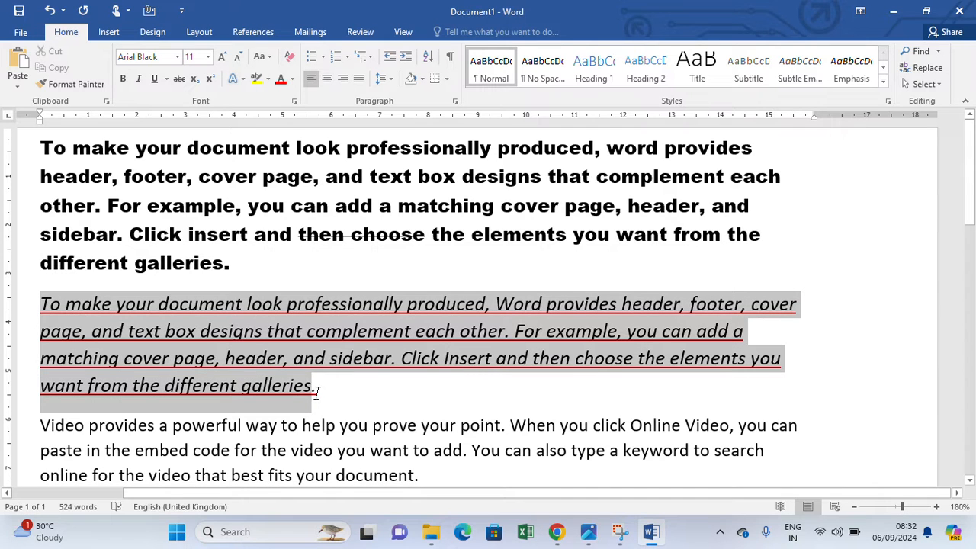
{"action": "left_click", "coordinate": [290, 57]}
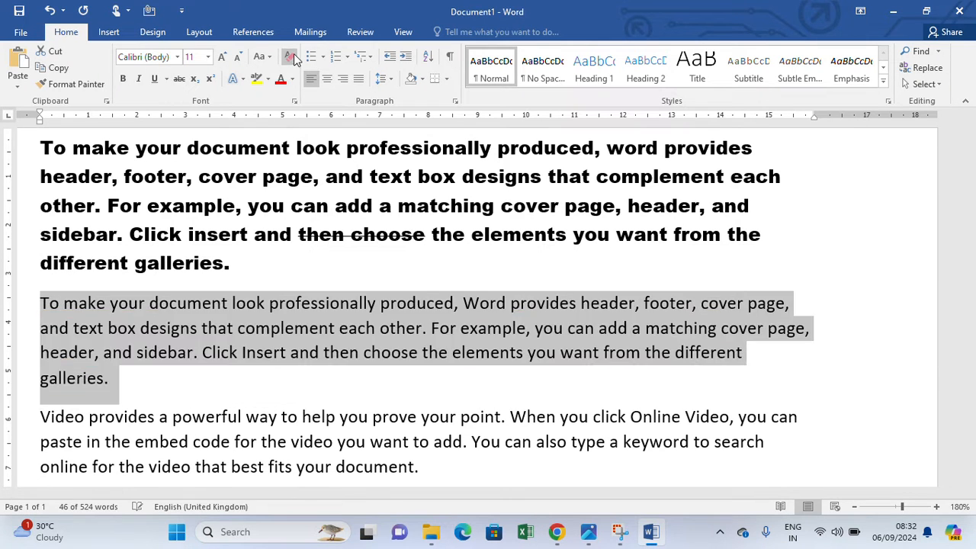
{"action": "left_click", "coordinate": [298, 363]}
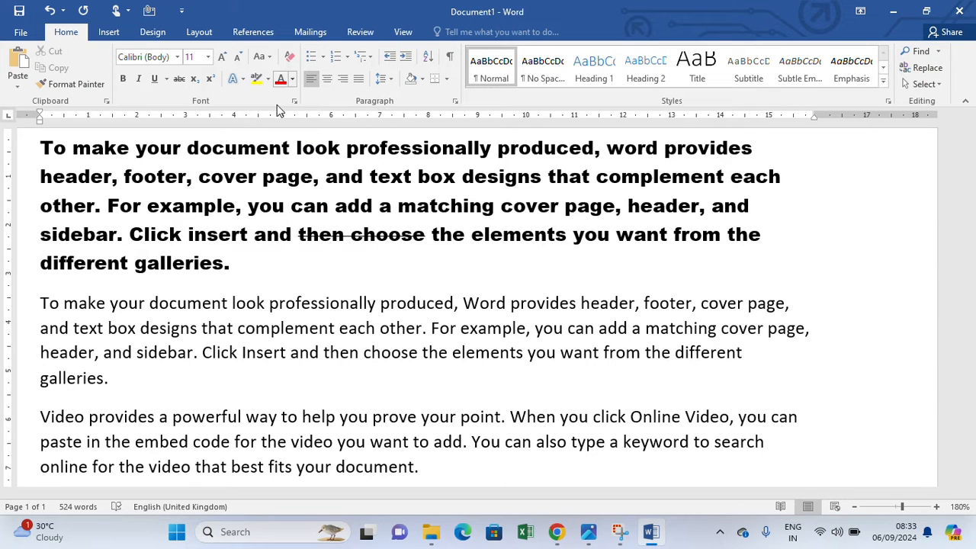
- View the text effects presets and the Shadow options without applying any
{"action": "left_click", "coordinate": [241, 81]}
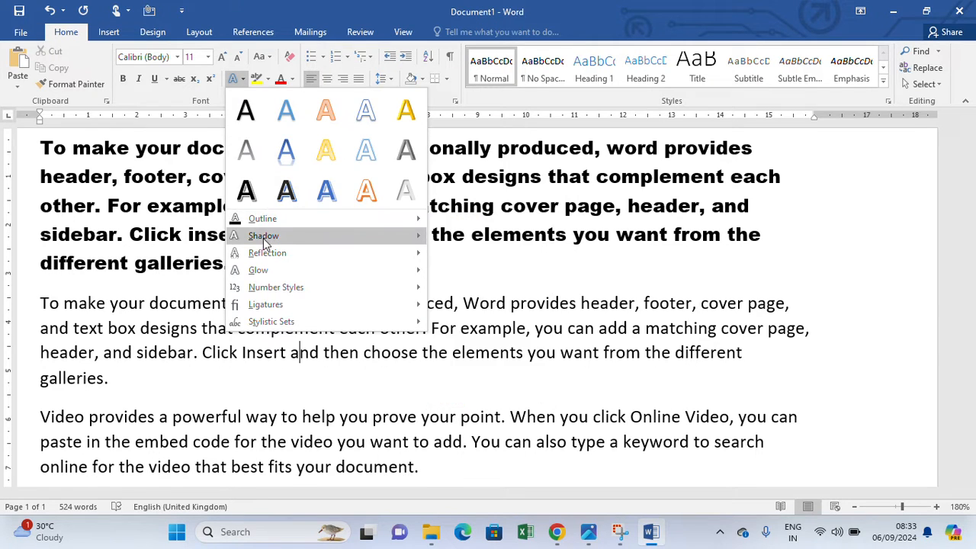
{"action": "mouse_move", "coordinate": [267, 236]}
{"action": "left_click", "coordinate": [562, 267]}
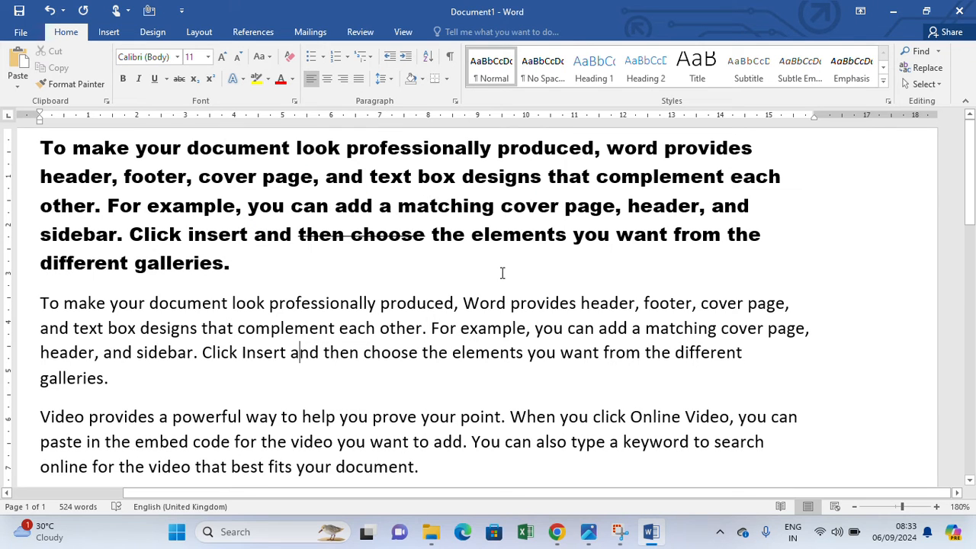
- Apply the gold text effect preset from the gallery's first row to the entire second paragraph
{"action": "left_click_drag", "start_coordinate": [35, 297], "coordinate": [163, 387]}
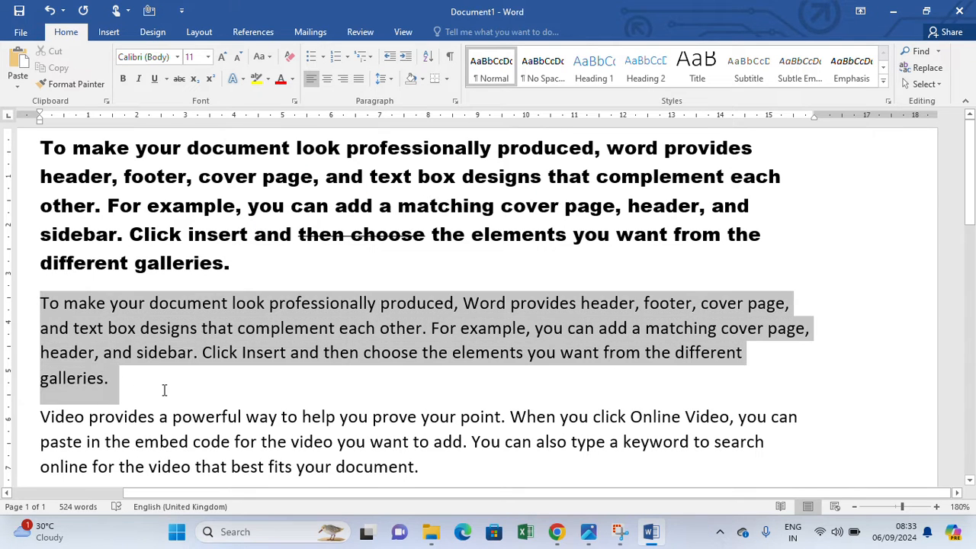
{"action": "left_click", "coordinate": [240, 80]}
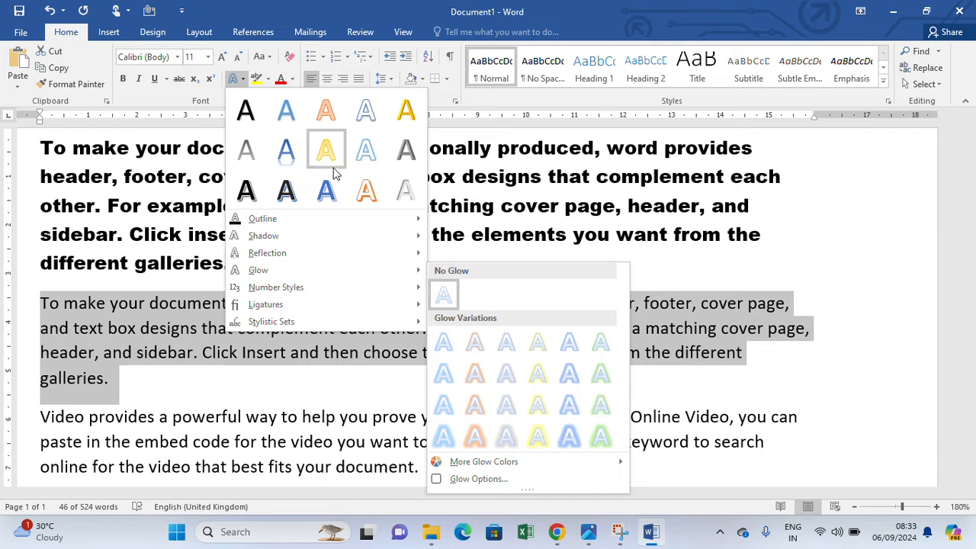
{"action": "left_click", "coordinate": [406, 112]}
{"action": "left_click", "coordinate": [361, 265]}
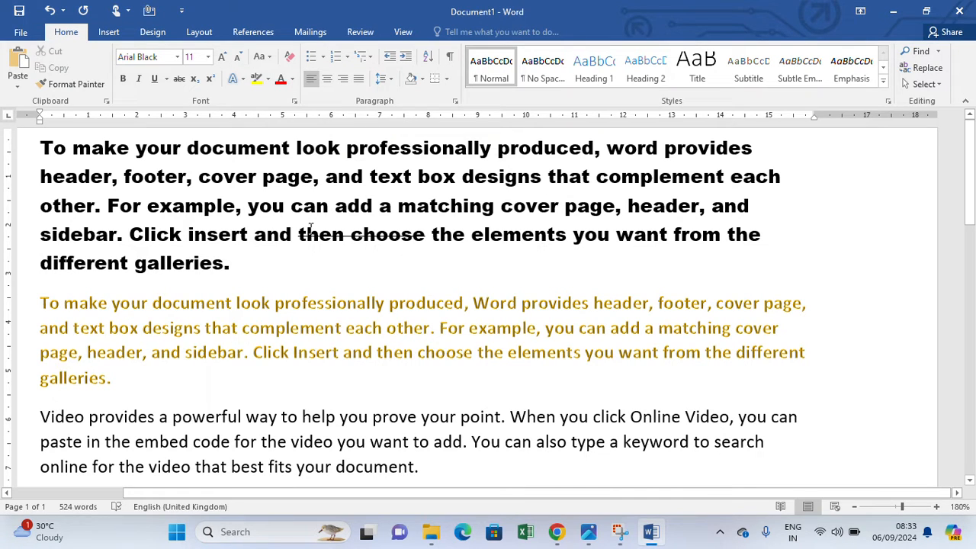
- Highlight the struck-through words "then choose" in the first paragraph in yellow
{"action": "left_click_drag", "start_coordinate": [297, 231], "coordinate": [391, 241]}
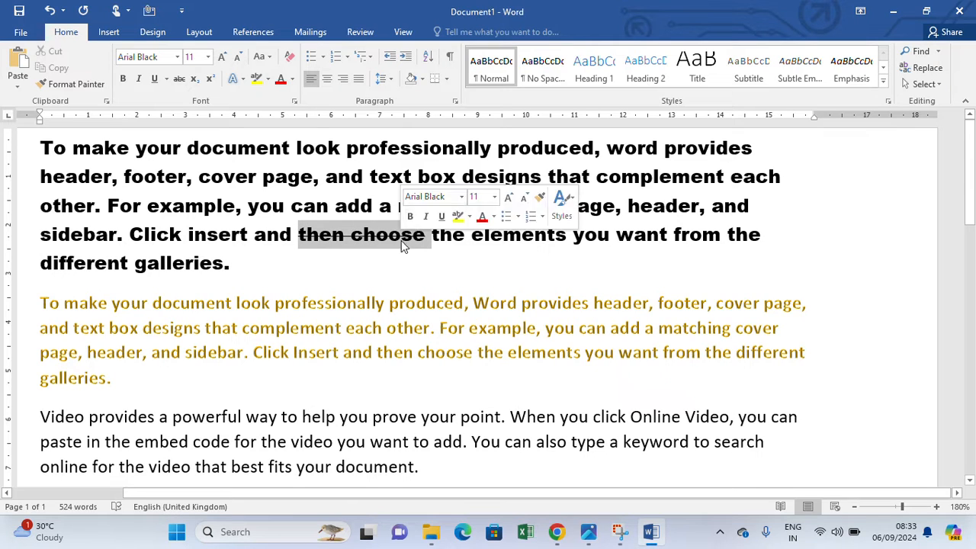
{"action": "left_click", "coordinate": [258, 80]}
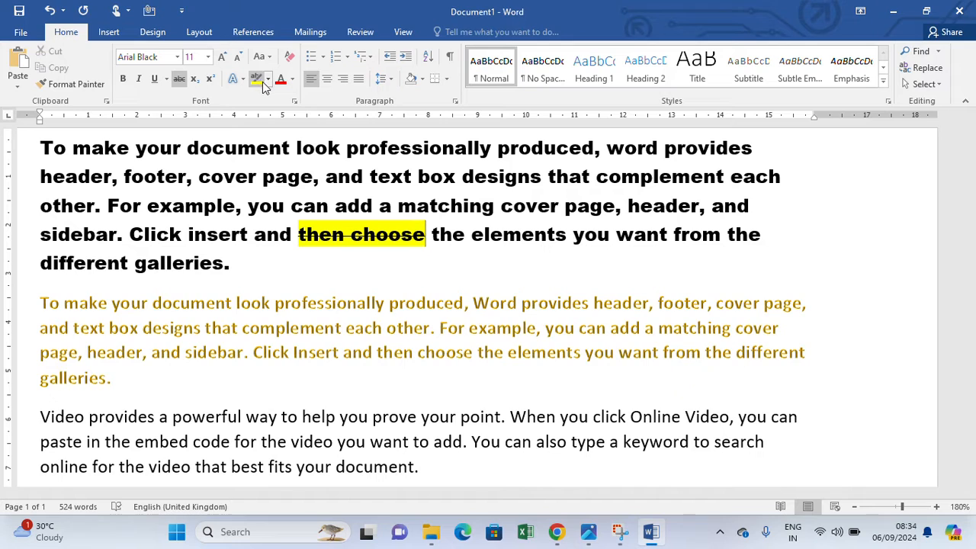
- Change the highlight of the struck-through words "then choose" in the first paragraph to green
{"action": "left_click", "coordinate": [267, 79]}
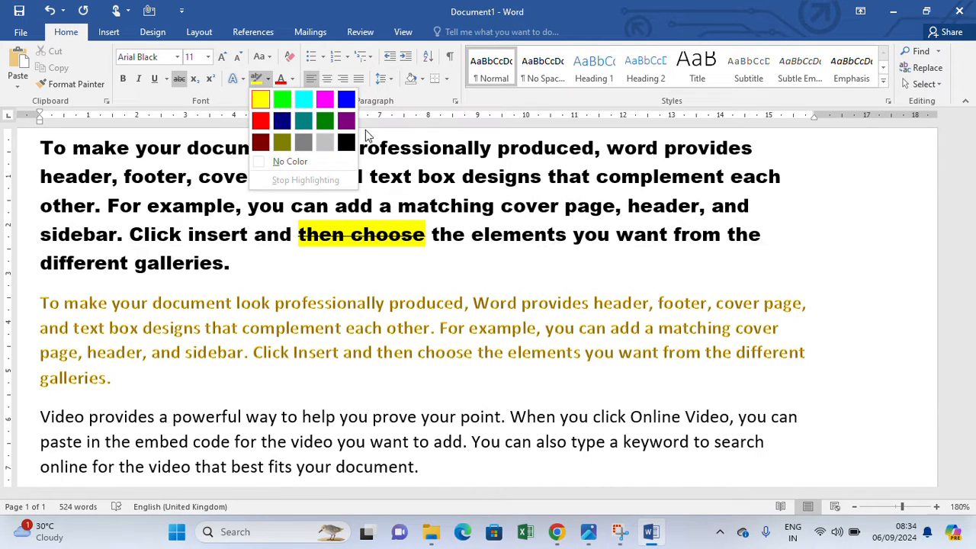
{"action": "left_click", "coordinate": [323, 141]}
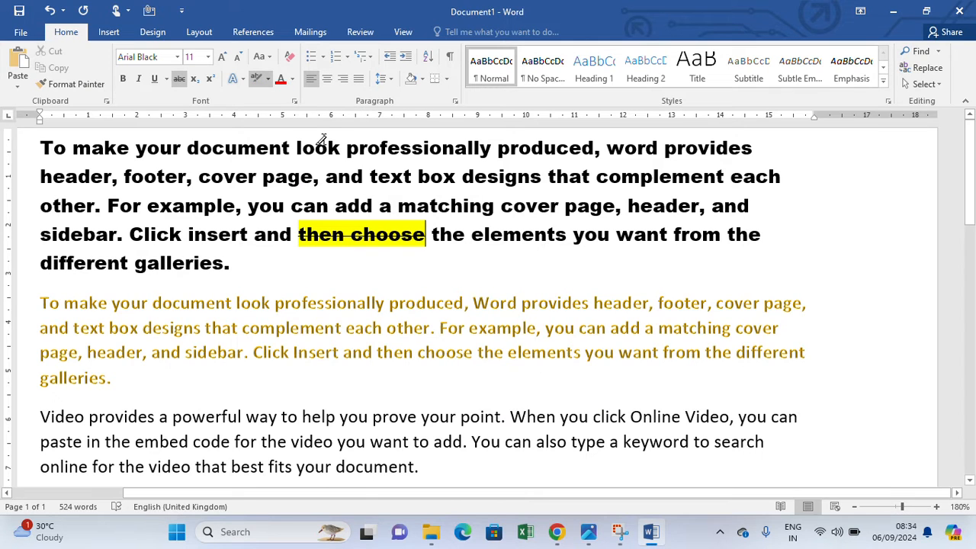
{"action": "left_click", "coordinate": [267, 79]}
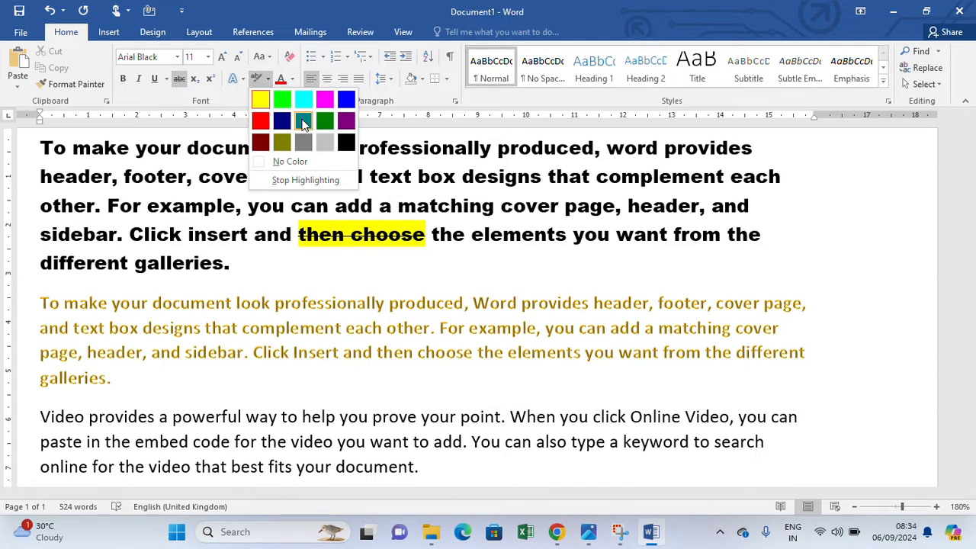
{"action": "left_click", "coordinate": [323, 126]}
{"action": "left_click", "coordinate": [319, 228]}
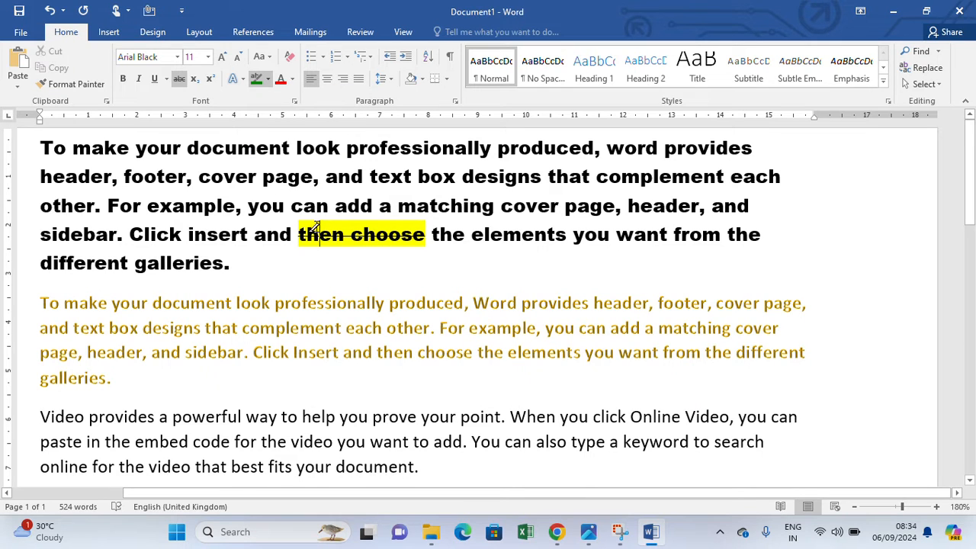
{"action": "left_click", "coordinate": [338, 270]}
{"action": "left_click_drag", "start_coordinate": [299, 233], "coordinate": [427, 234]}
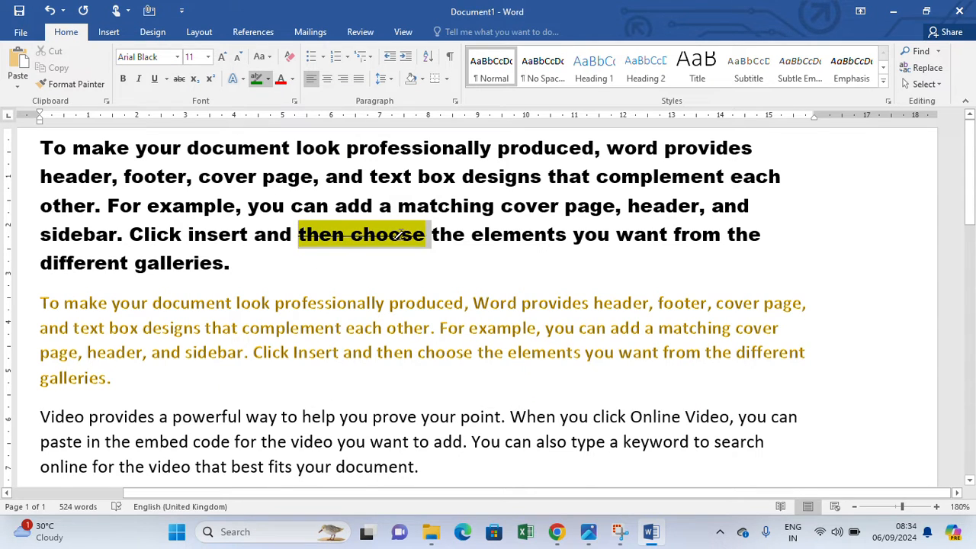
- Highlight "designs that complement" in the first paragraph in light gray and turn the highlighter off
{"action": "left_click", "coordinate": [267, 80]}
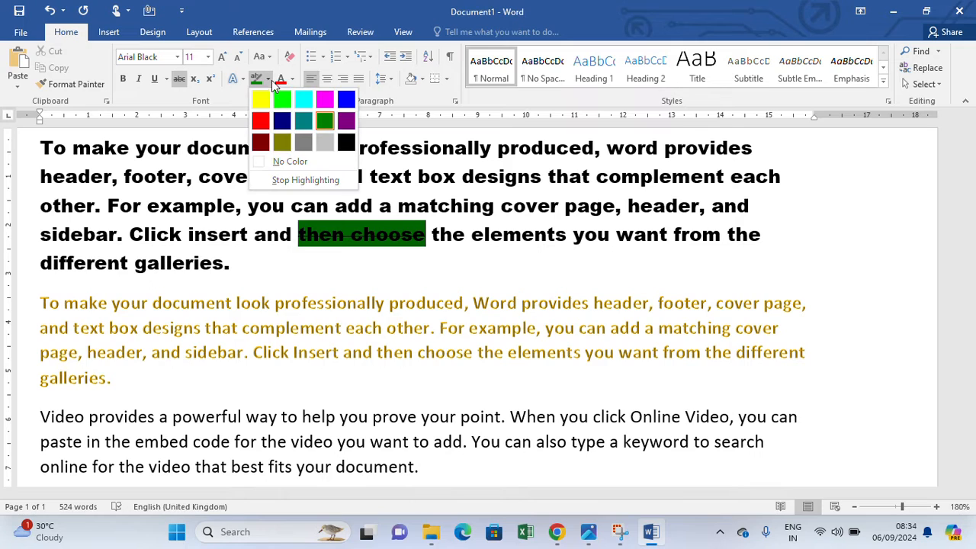
{"action": "left_click", "coordinate": [325, 144]}
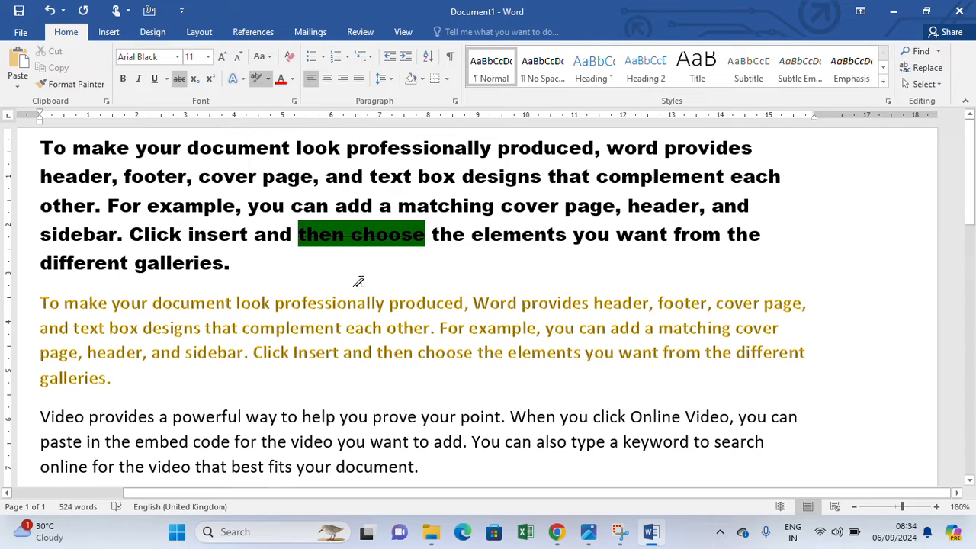
{"action": "left_click_drag", "start_coordinate": [462, 177], "coordinate": [604, 176]}
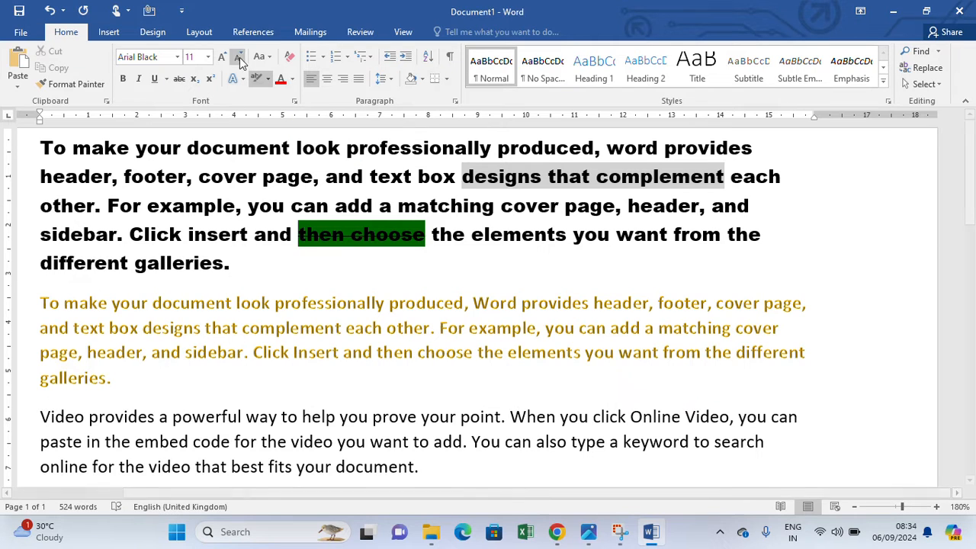
{"action": "left_click", "coordinate": [257, 82]}
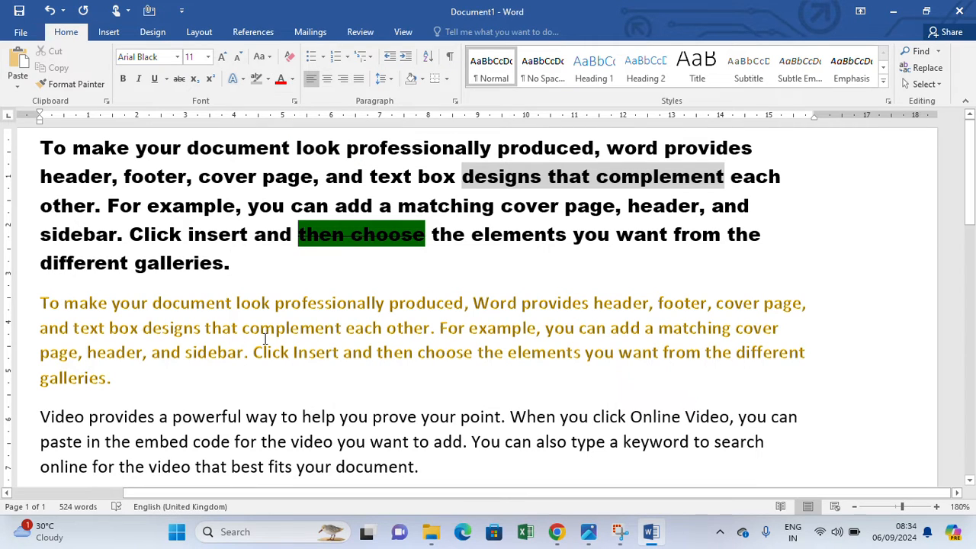
- Set the font color of the third paragraph, starting "Video provides", to the standard light green
{"action": "left_click_drag", "start_coordinate": [34, 413], "coordinate": [420, 398]}
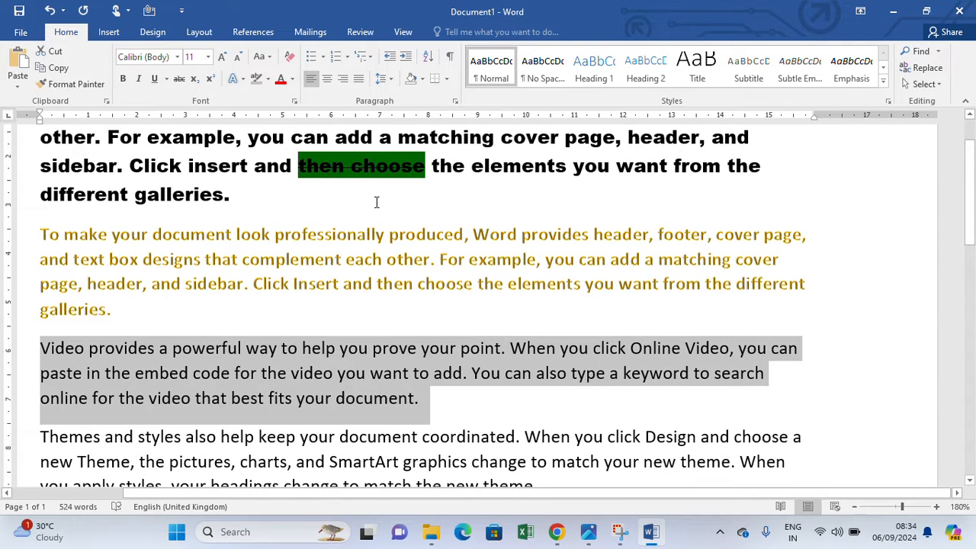
{"action": "left_click", "coordinate": [294, 81]}
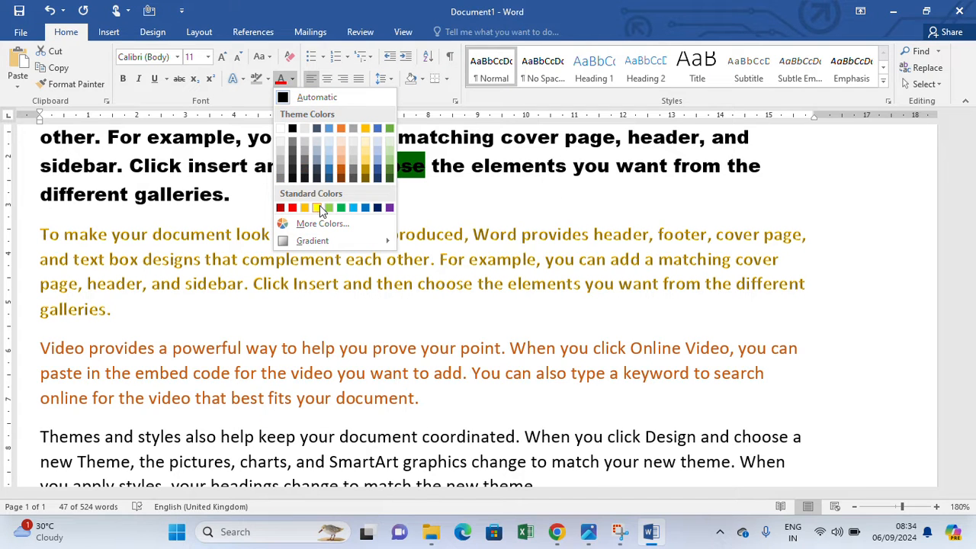
{"action": "left_click", "coordinate": [329, 209]}
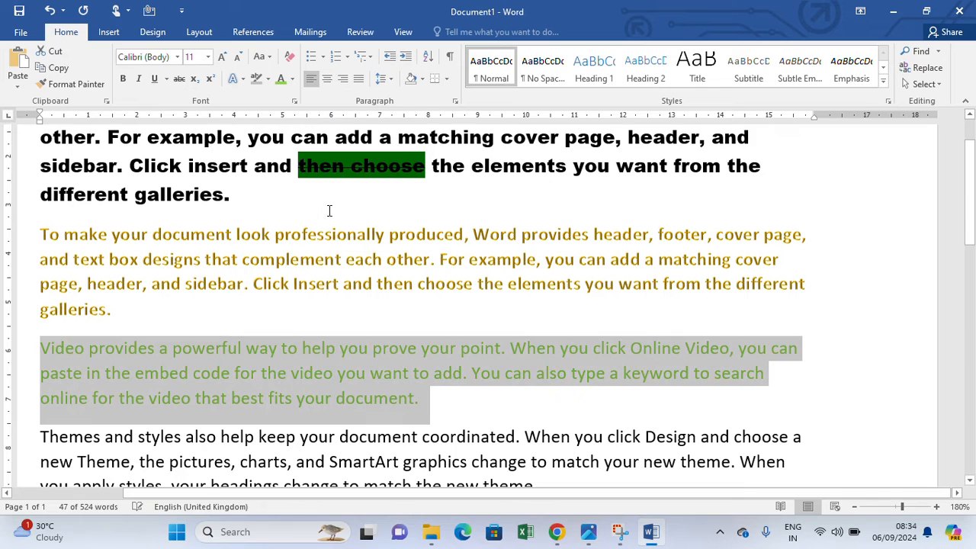
{"action": "left_click", "coordinate": [337, 303]}
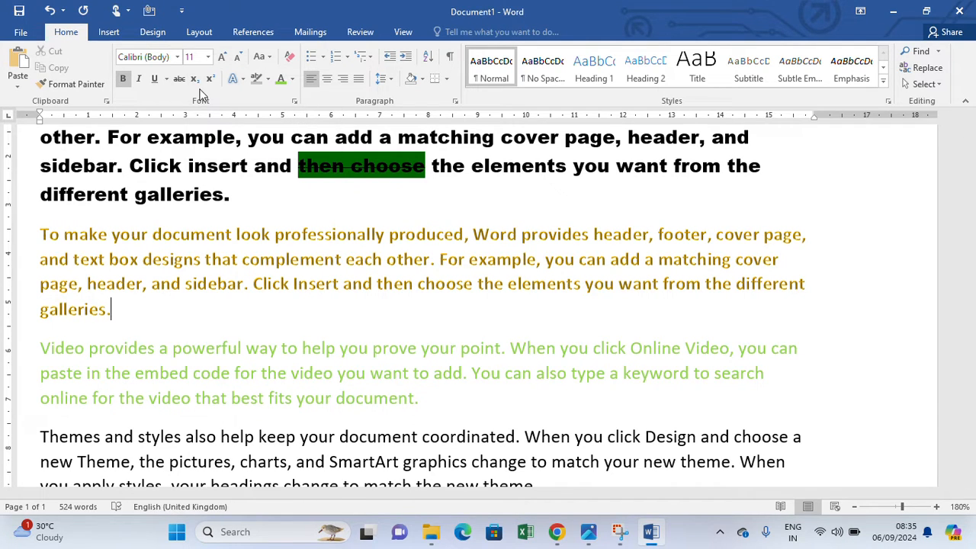
- Insert several blank lines above the first paragraph
{"action": "scroll", "coordinate": [238, 221], "scroll_direction": "up", "scroll_amount": 1}
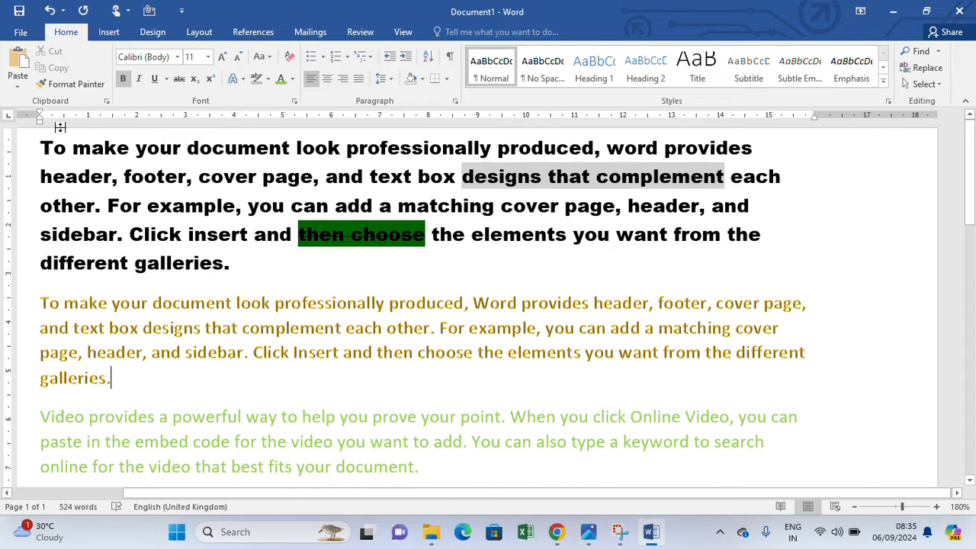
{"action": "left_click", "coordinate": [38, 151]}
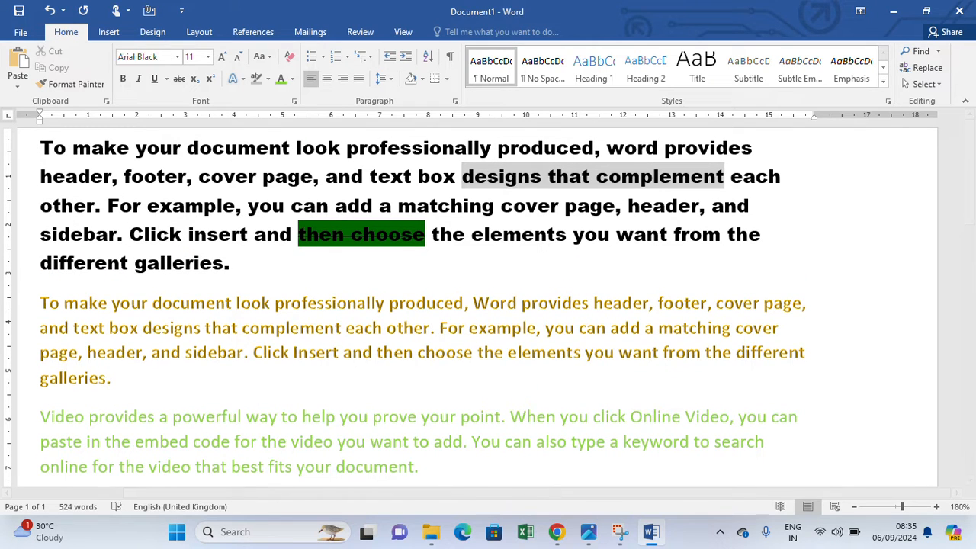
{"action": "key", "text": "Return"}
{"action": "key", "text": "Return"}
{"action": "key", "text": "Return"}
{"action": "key", "text": "Return"}
{"action": "key", "text": "Return"}
{"action": "key", "text": "Return"}
{"action": "key", "text": "Return"}
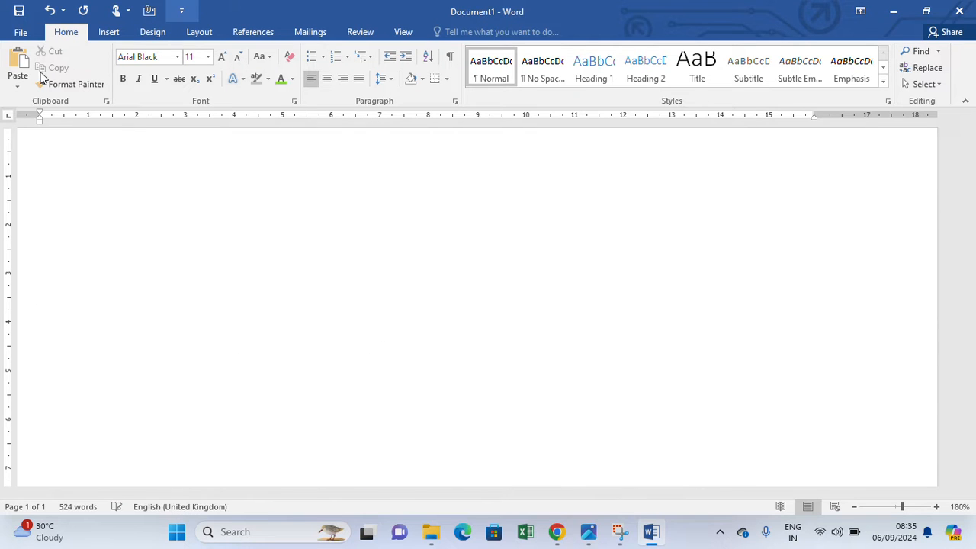
- Enter H20 in the blank space above the first paragraph and format its 2 as subscript
{"action": "scroll", "coordinate": [215, 259], "scroll_direction": "up", "scroll_amount": 3}
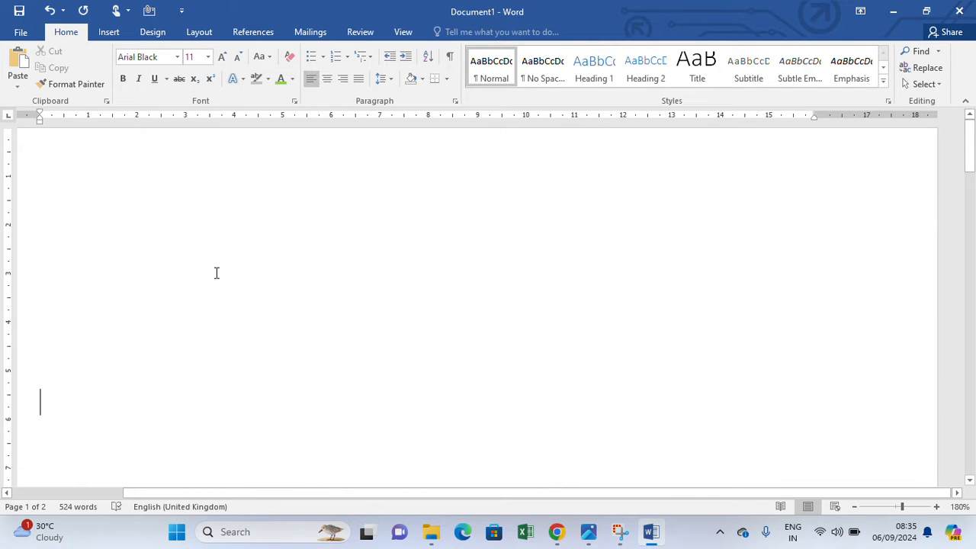
{"action": "scroll", "coordinate": [488, 305], "scroll_direction": "down", "scroll_amount": 2}
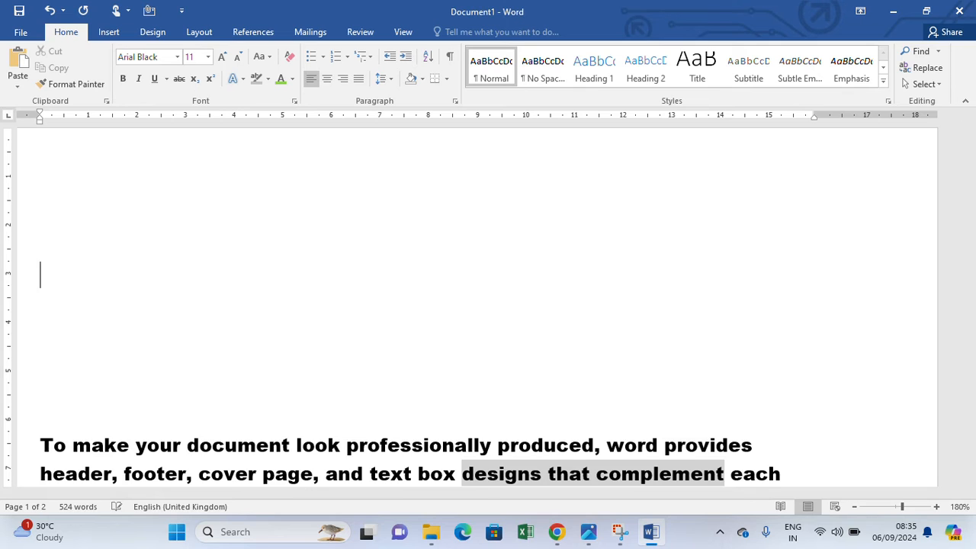
{"action": "scroll", "coordinate": [216, 271], "scroll_direction": "down", "scroll_amount": 1}
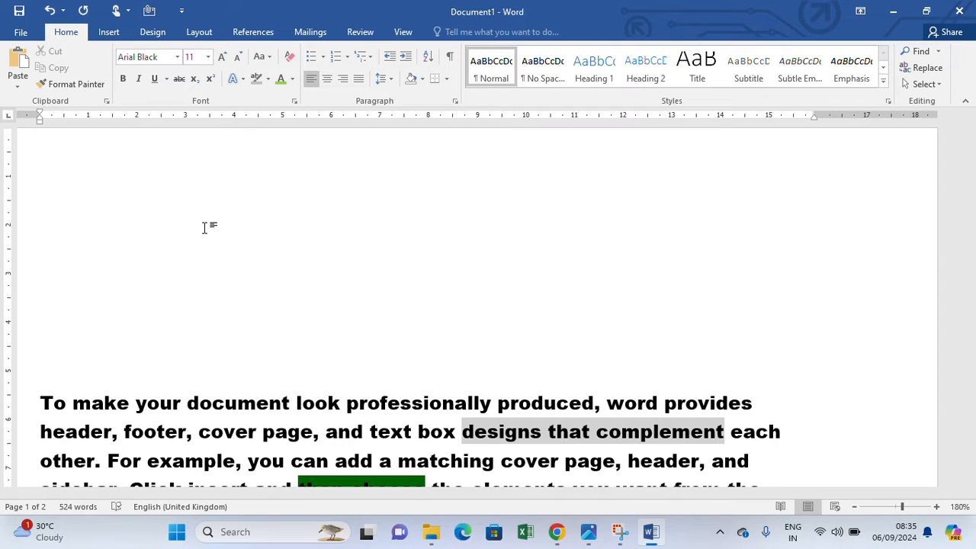
{"action": "type", "text": "H20"}
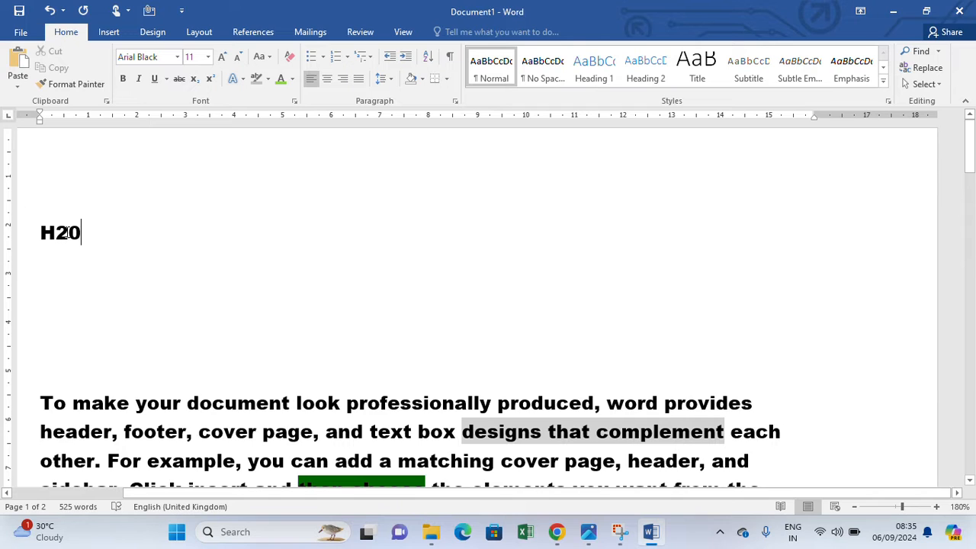
{"action": "left_click_drag", "start_coordinate": [69, 233], "coordinate": [56, 233]}
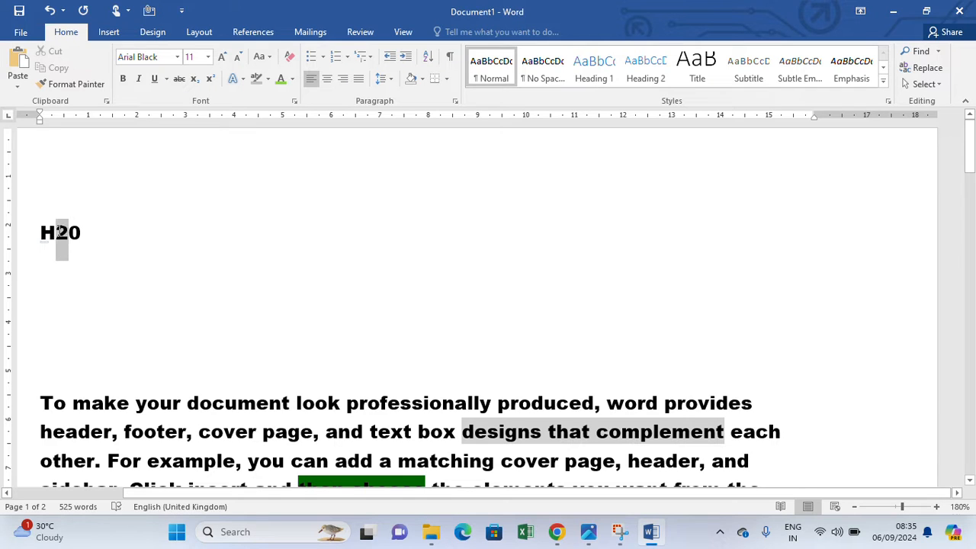
{"action": "left_click", "coordinate": [195, 79]}
{"action": "left_click", "coordinate": [135, 266]}
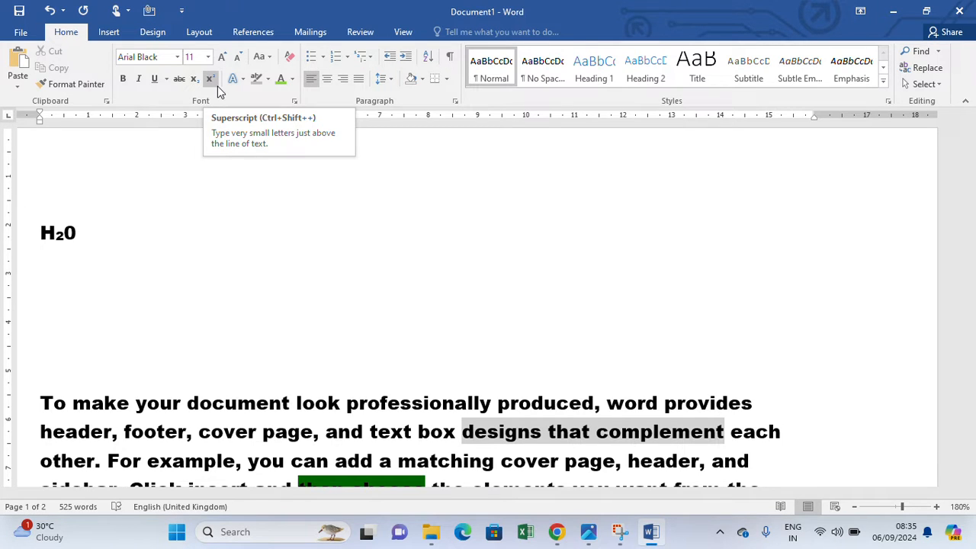
- Add 102 after the formula on the same line and format its final 2 as superscript
{"action": "left_click", "coordinate": [189, 222]}
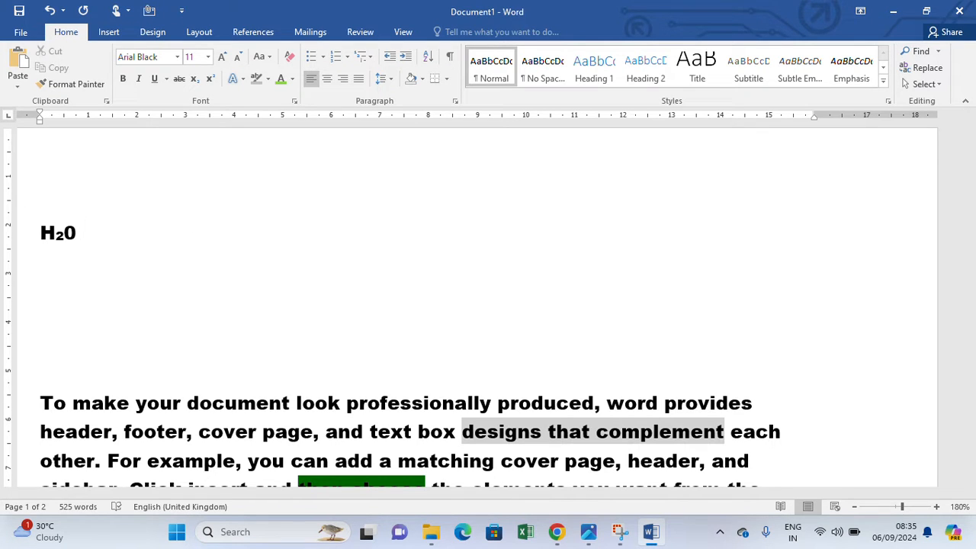
{"action": "type", "text": "102"}
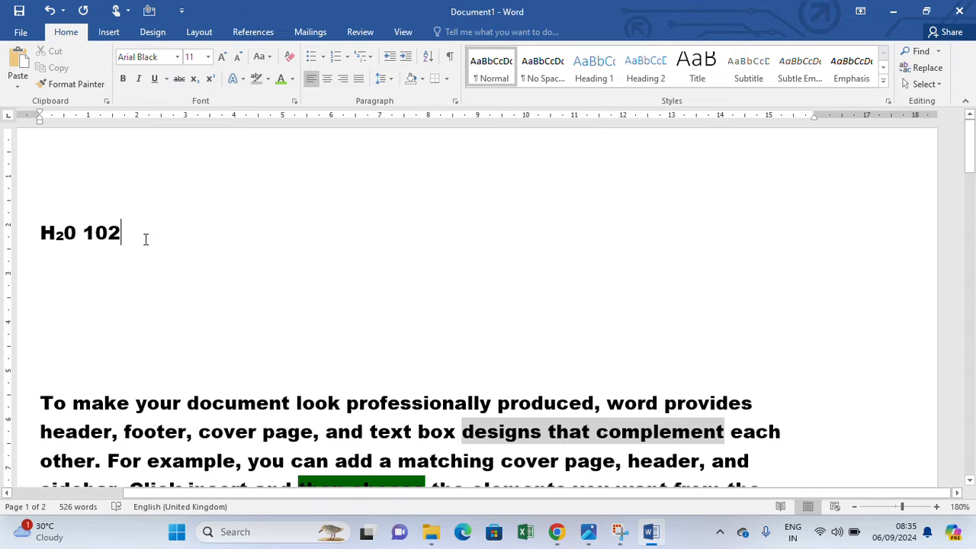
{"action": "left_click_drag", "start_coordinate": [122, 232], "coordinate": [113, 233]}
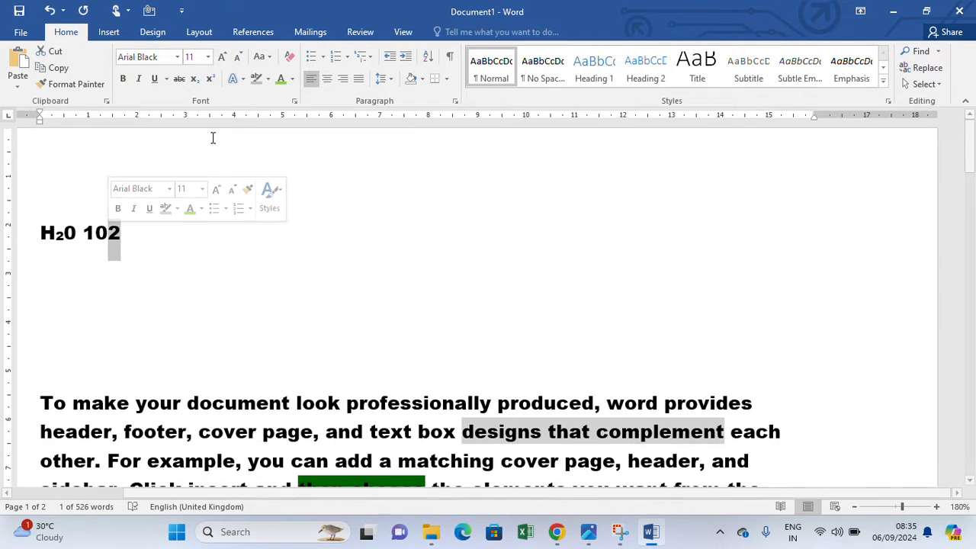
{"action": "left_click", "coordinate": [212, 80]}
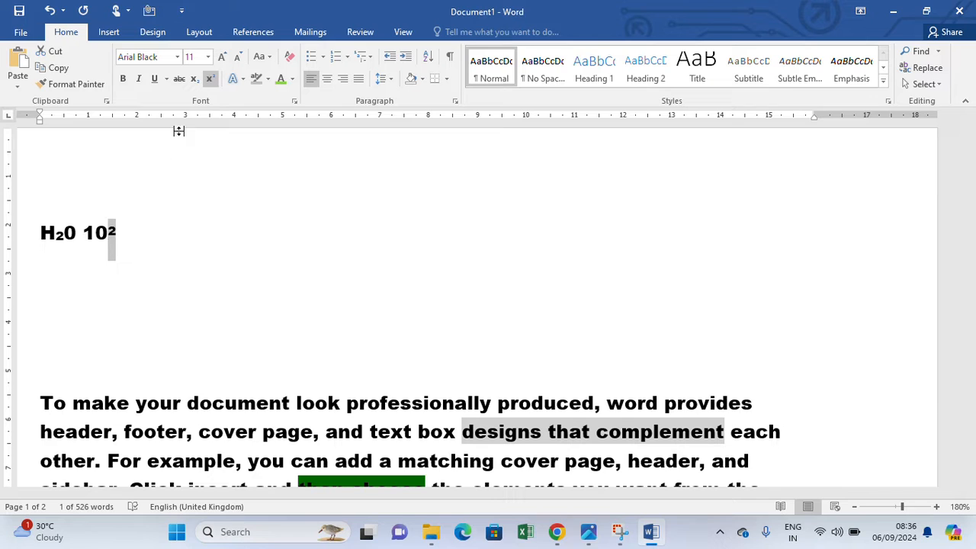
{"action": "left_click", "coordinate": [177, 268]}
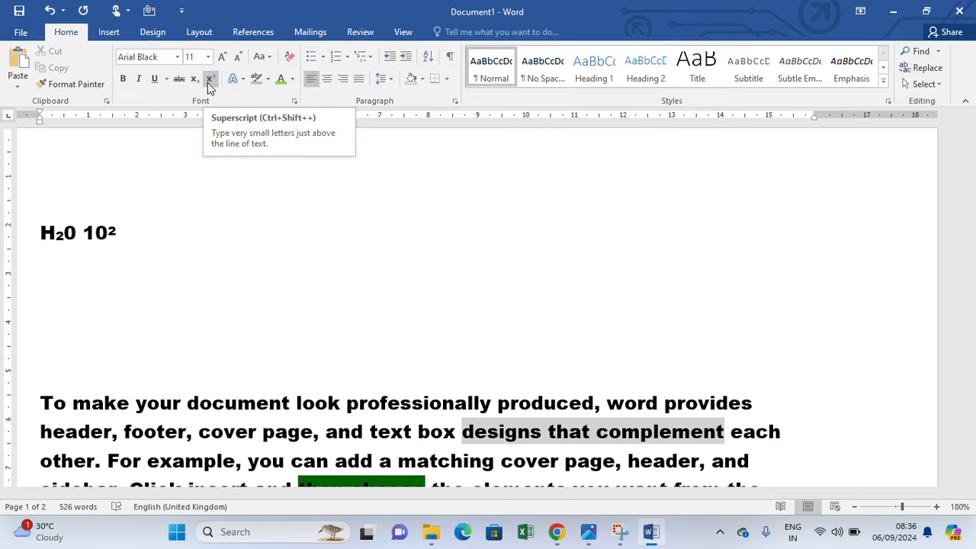
{"action": "left_click", "coordinate": [189, 255]}
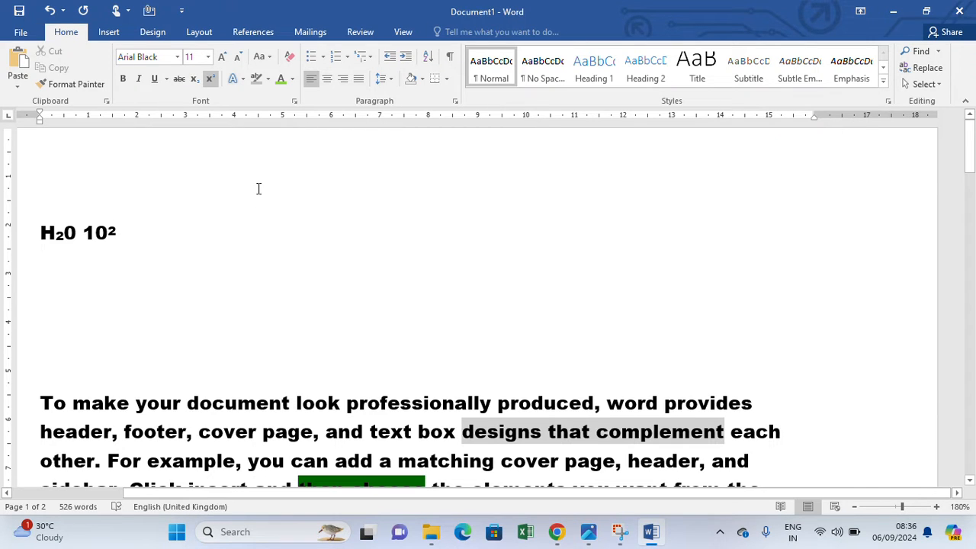
- Remove the subscript and superscript sample text from the line above the first paragraph
{"action": "key", "text": "BackSpace"}
{"action": "key", "text": "BackSpace"}
{"action": "key", "text": "BackSpace"}
{"action": "key", "text": "BackSpace"}
{"action": "key", "text": "BackSpace"}
{"action": "key", "text": "BackSpace"}
{"action": "key", "text": "BackSpace"}
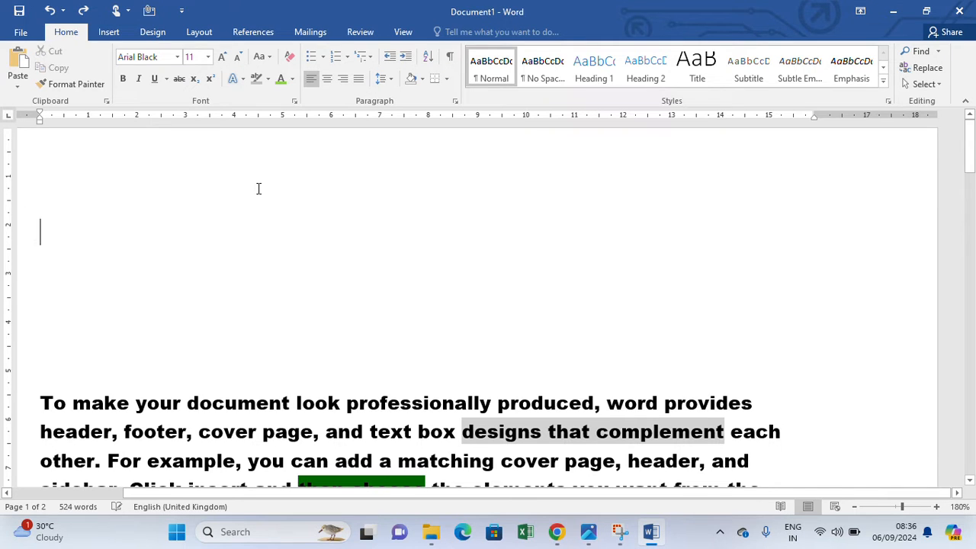
- Undo the recent edits back to the state before "designs that complement" was highlighted
{"action": "key", "text": "Return"}
{"action": "key", "text": "Return"}
{"action": "key", "text": "Return"}
{"action": "key", "text": "Return"}
{"action": "key", "text": "Return"}
{"action": "key", "text": "Return"}
{"action": "key", "text": "ctrl+z"}
{"action": "key", "text": "ctrl+z"}
{"action": "key", "text": "ctrl+z"}
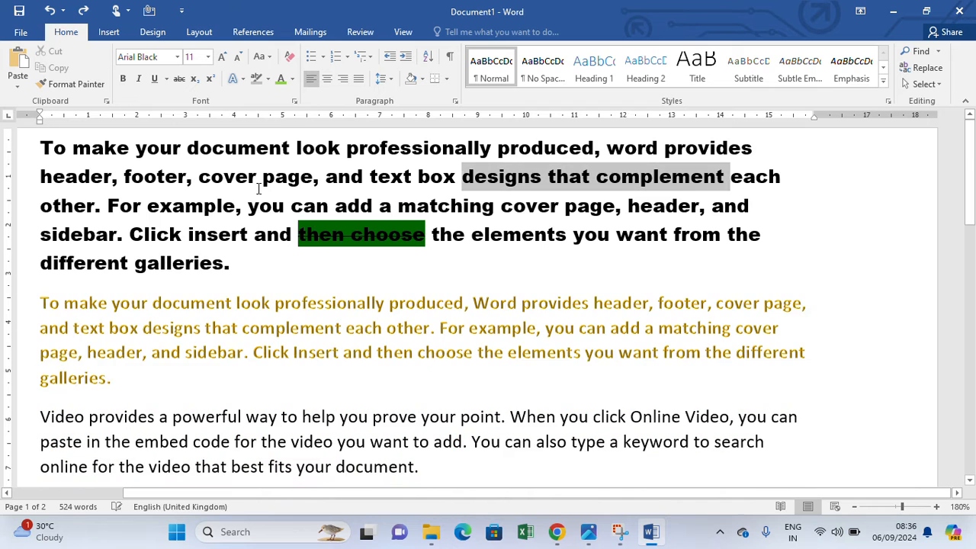
{"action": "left_click", "coordinate": [347, 303]}
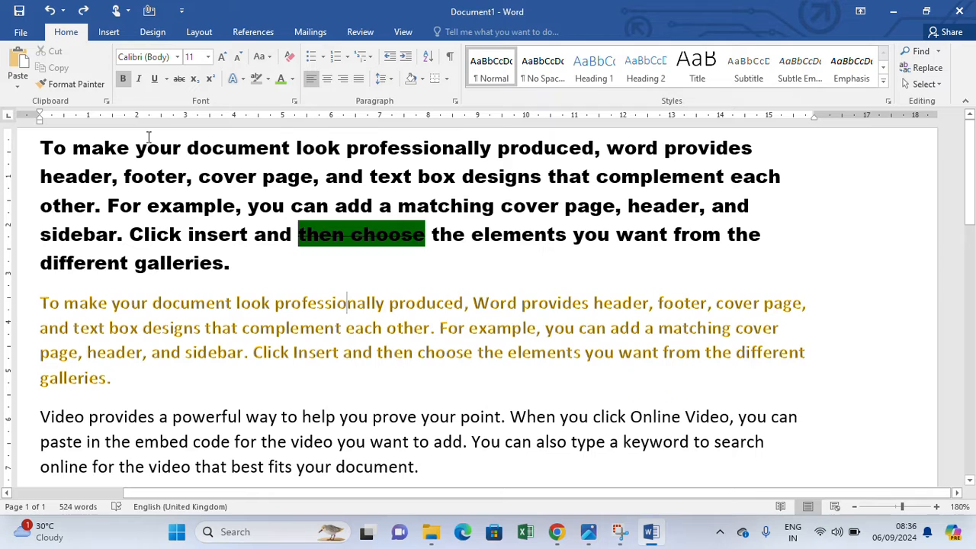
{"action": "left_click", "coordinate": [409, 26]}
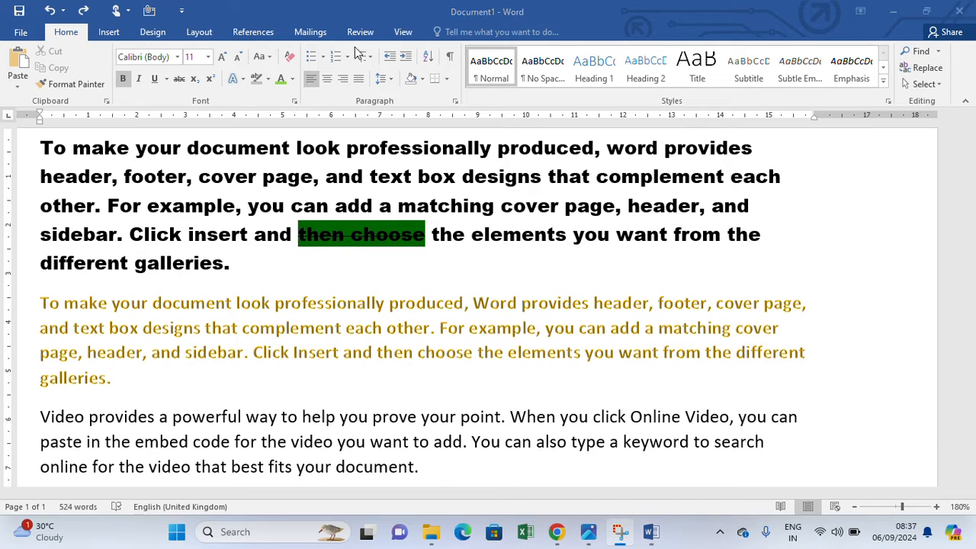
{"action": "left_click", "coordinate": [320, 241]}
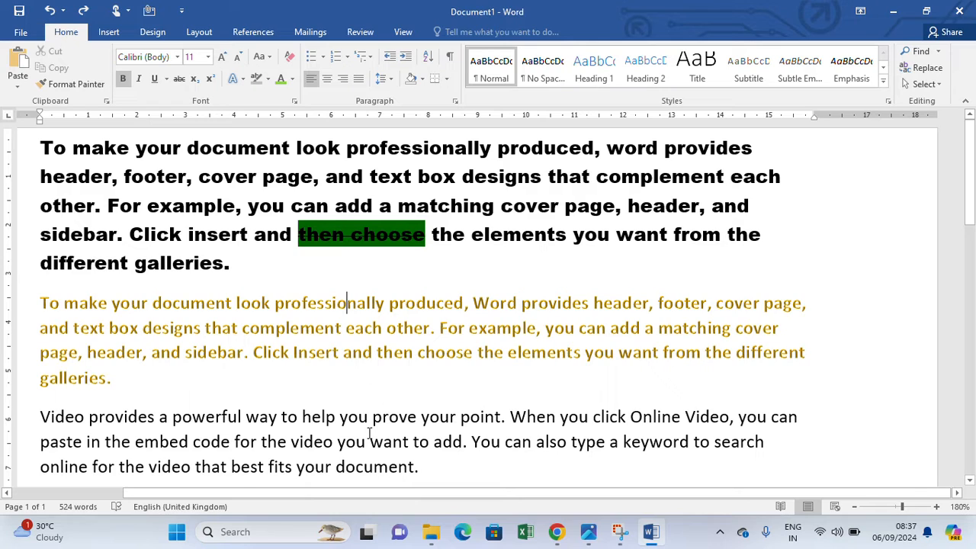
{"action": "left_click", "coordinate": [333, 235]}
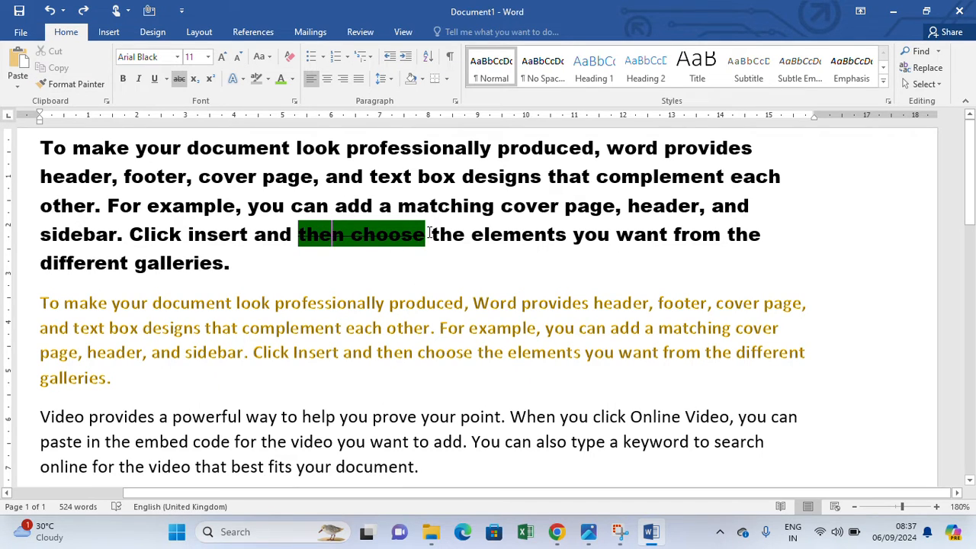
{"action": "left_click_drag", "start_coordinate": [431, 234], "coordinate": [255, 234]}
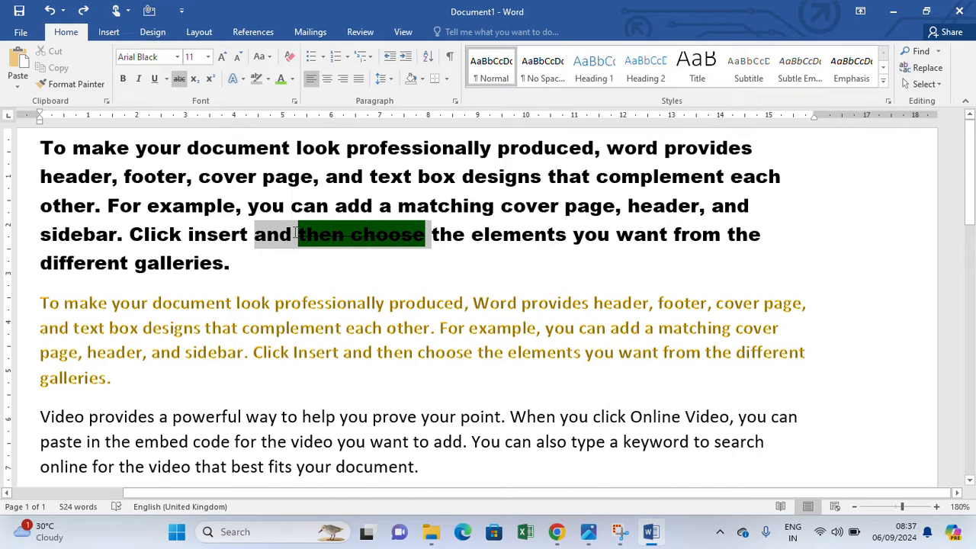
{"action": "left_click", "coordinate": [368, 299]}
- Copy the formatting of the green-highlighted "then choose" onto "prove your point." in the third paragraph using Format Painter
{"action": "left_click", "coordinate": [350, 235]}
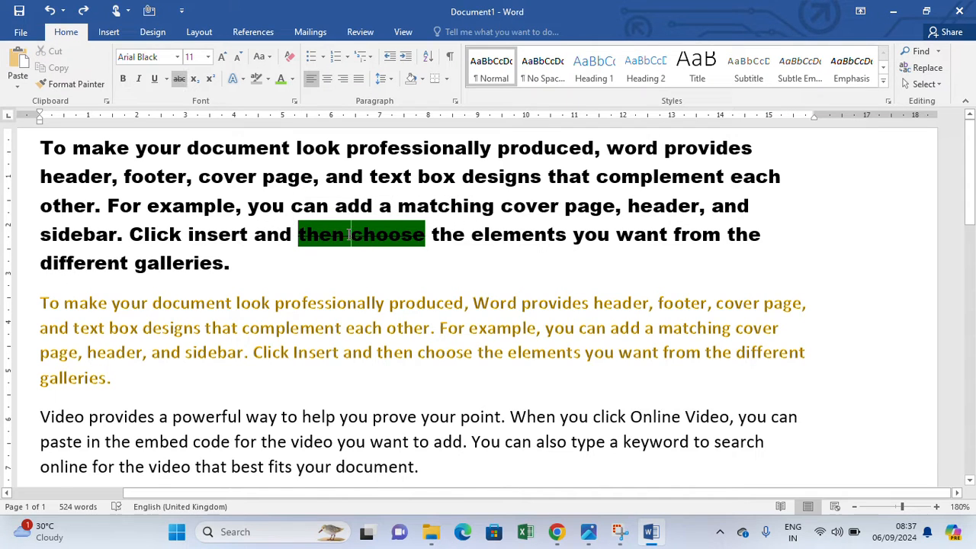
{"action": "left_click", "coordinate": [56, 85]}
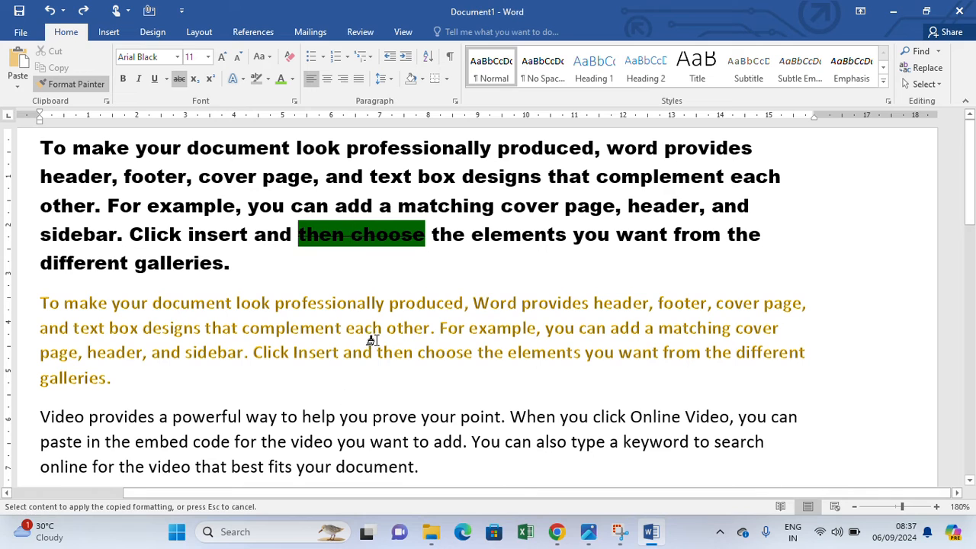
{"action": "scroll", "coordinate": [420, 381], "scroll_direction": "down", "scroll_amount": 2}
{"action": "scroll", "coordinate": [421, 372], "scroll_direction": "up", "scroll_amount": 2}
{"action": "mouse_move", "coordinate": [373, 418]}
{"action": "left_mouse_down"}
{"action": "mouse_move", "coordinate": [514, 418]}
{"action": "mouse_move", "coordinate": [504, 417]}
{"action": "left_mouse_up"}
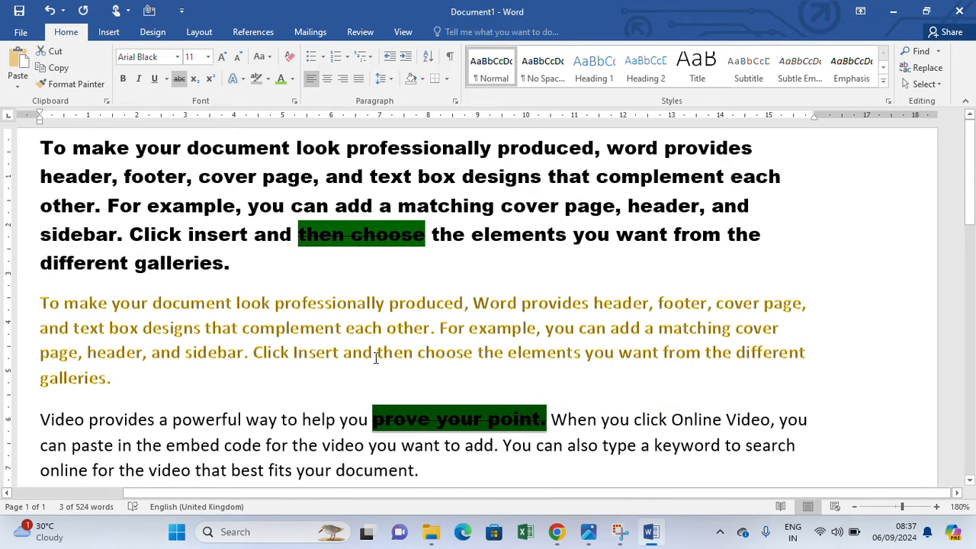
{"action": "left_click", "coordinate": [508, 381]}
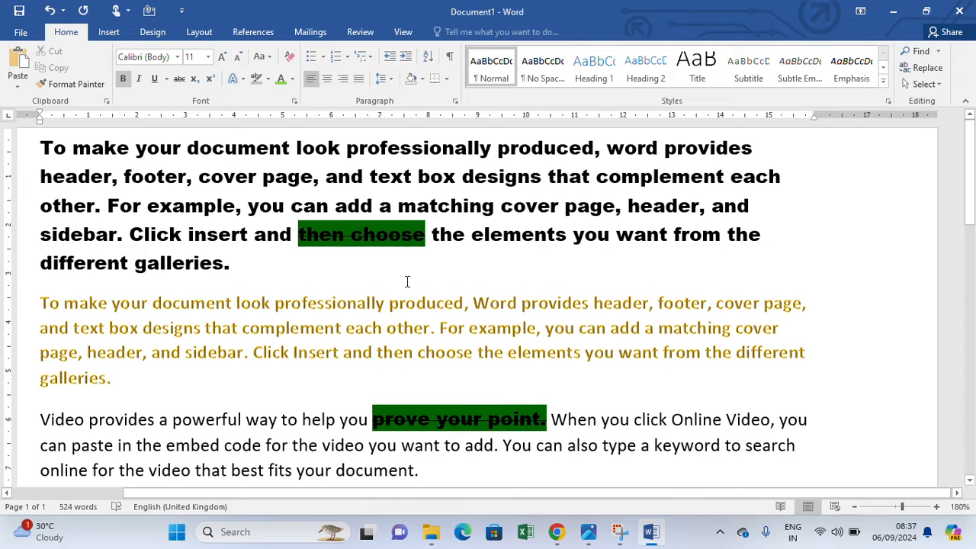
- Copy the "then choose" formatting onto "a powerful way to help" in the second paragraph that begins with "Video provides"
{"action": "left_click", "coordinate": [363, 233]}
{"action": "left_click", "coordinate": [86, 85]}
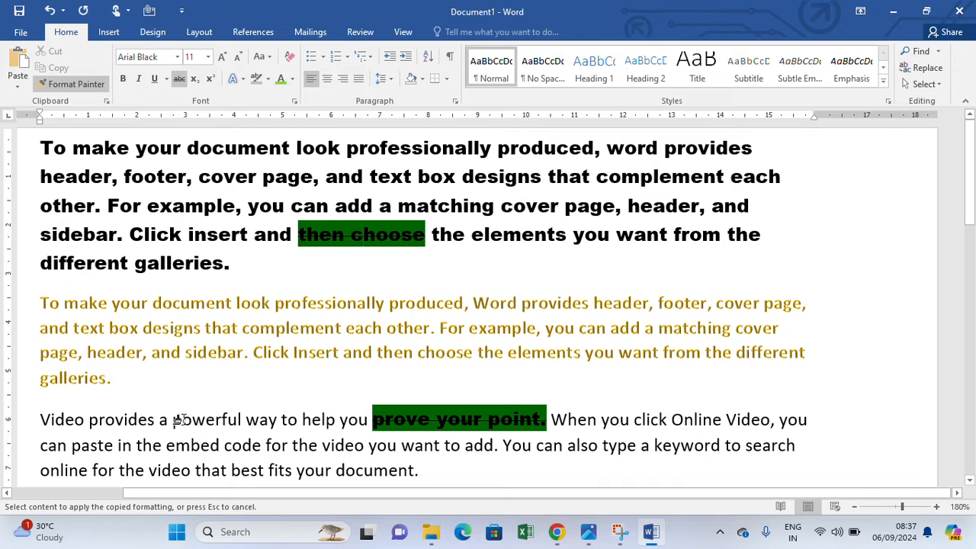
{"action": "scroll", "coordinate": [159, 385], "scroll_direction": "down", "scroll_amount": 2}
{"action": "scroll", "coordinate": [163, 372], "scroll_direction": "down", "scroll_amount": 6}
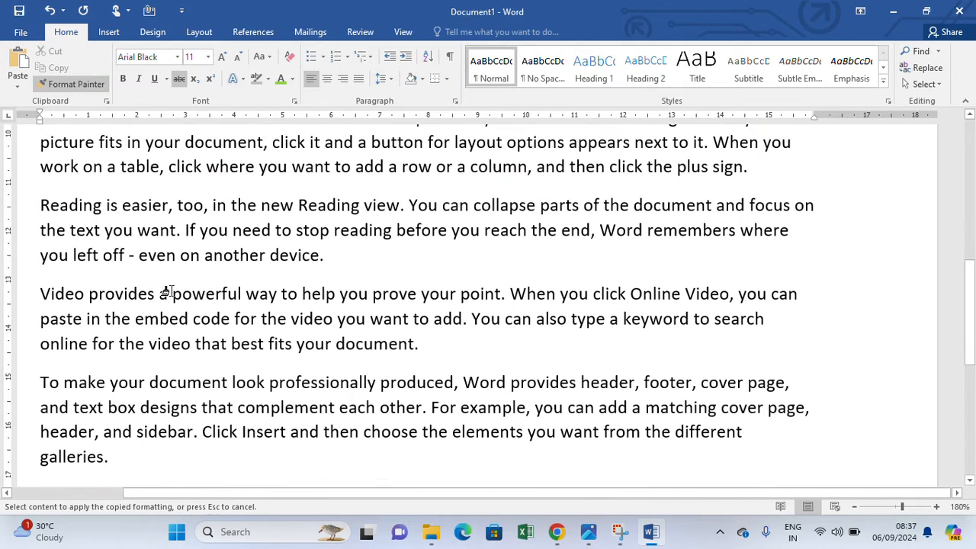
{"action": "left_click_drag", "start_coordinate": [164, 292], "coordinate": [328, 299]}
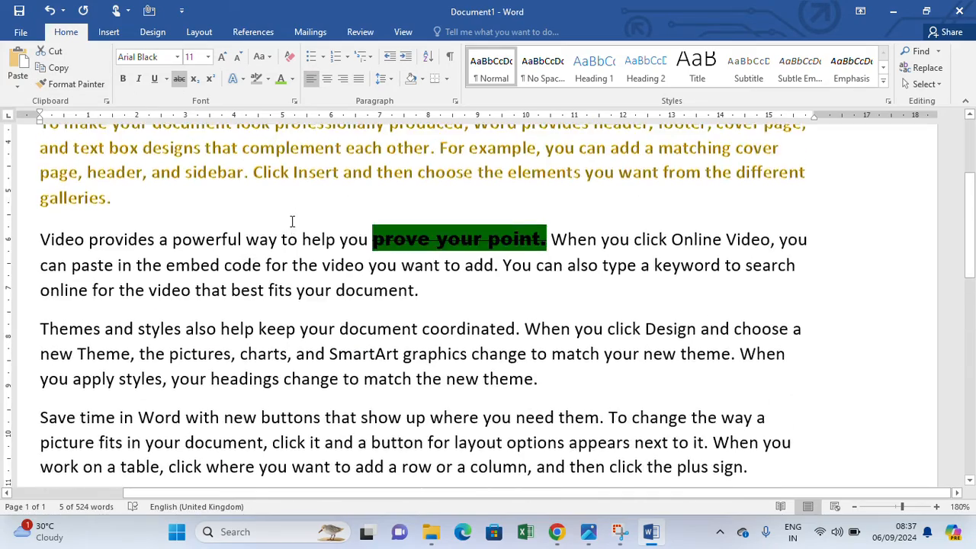
{"action": "scroll", "coordinate": [293, 221], "scroll_direction": "up", "scroll_amount": 3}
{"action": "scroll", "coordinate": [336, 283], "scroll_direction": "down", "scroll_amount": 12}
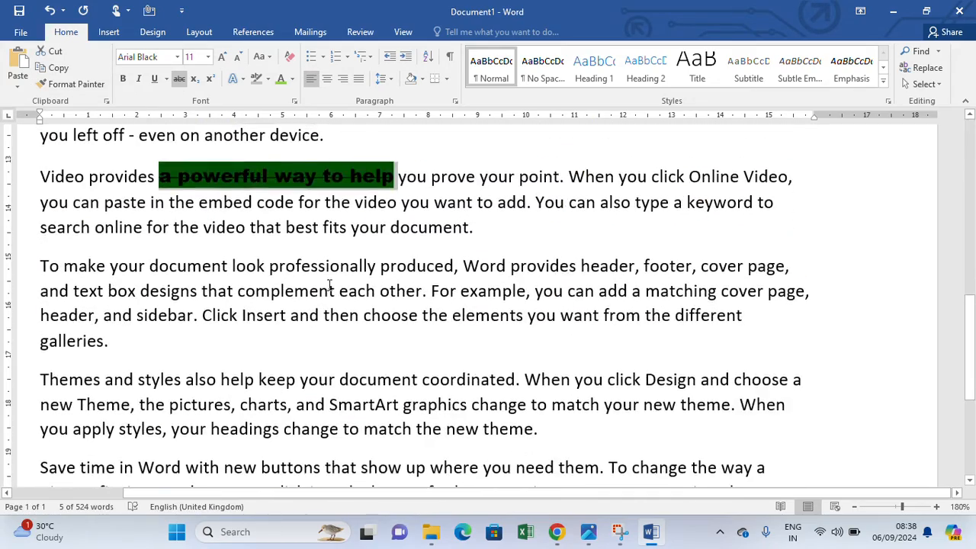
{"action": "scroll", "coordinate": [302, 218], "scroll_direction": "up", "scroll_amount": 3}
{"action": "left_click", "coordinate": [379, 367]}
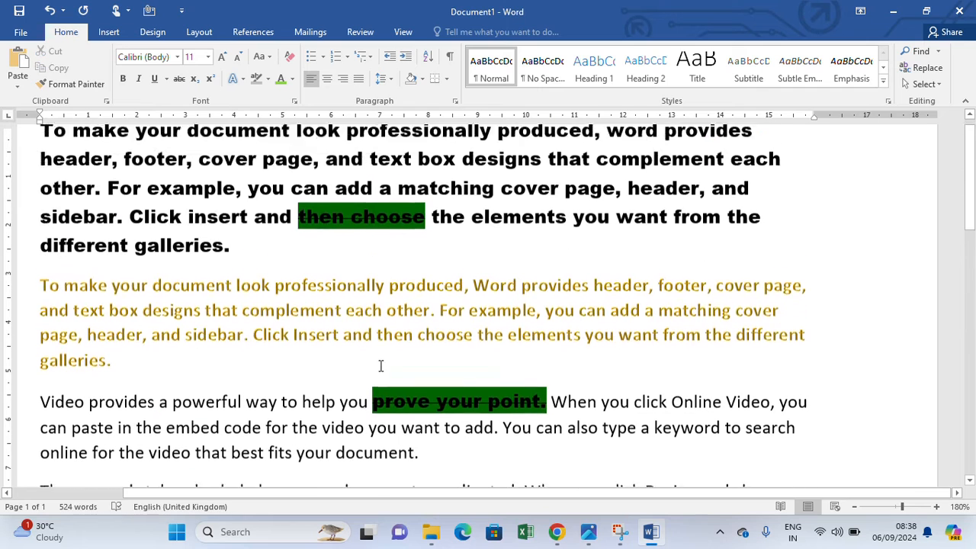
{"action": "scroll", "coordinate": [381, 366], "scroll_direction": "up", "scroll_amount": 1}
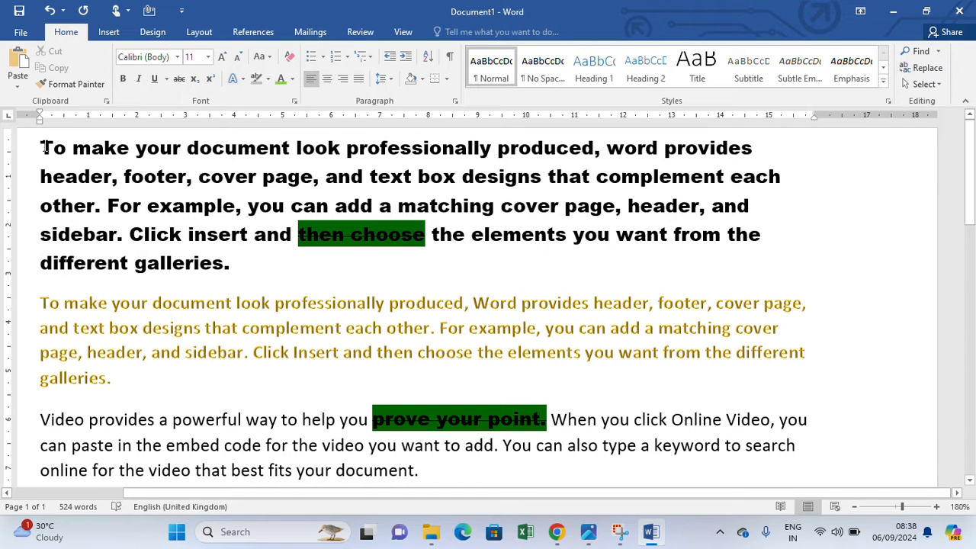
- Try centre and right alignment on the first two paragraphs, finishing with justified alignment
{"action": "left_click_drag", "start_coordinate": [61, 187], "coordinate": [188, 378]}
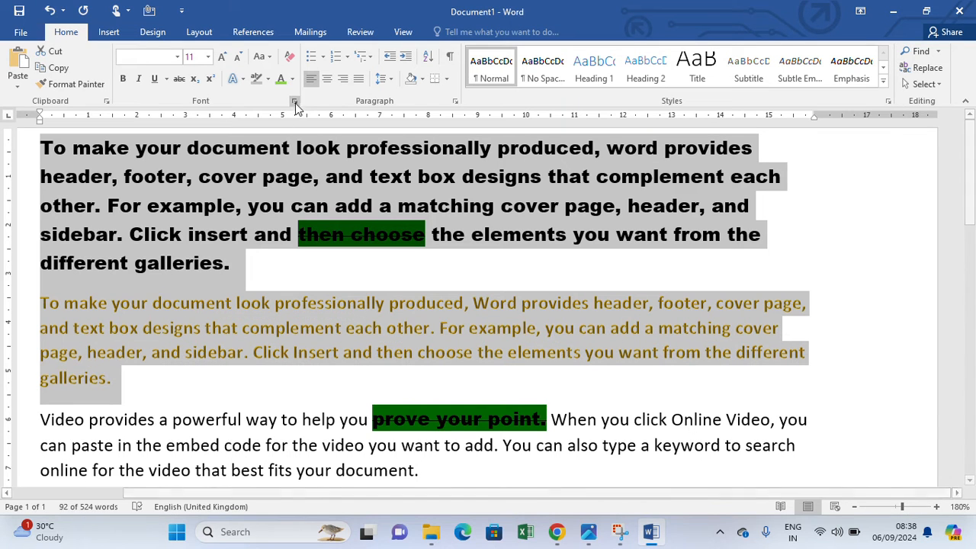
{"action": "left_click", "coordinate": [327, 79]}
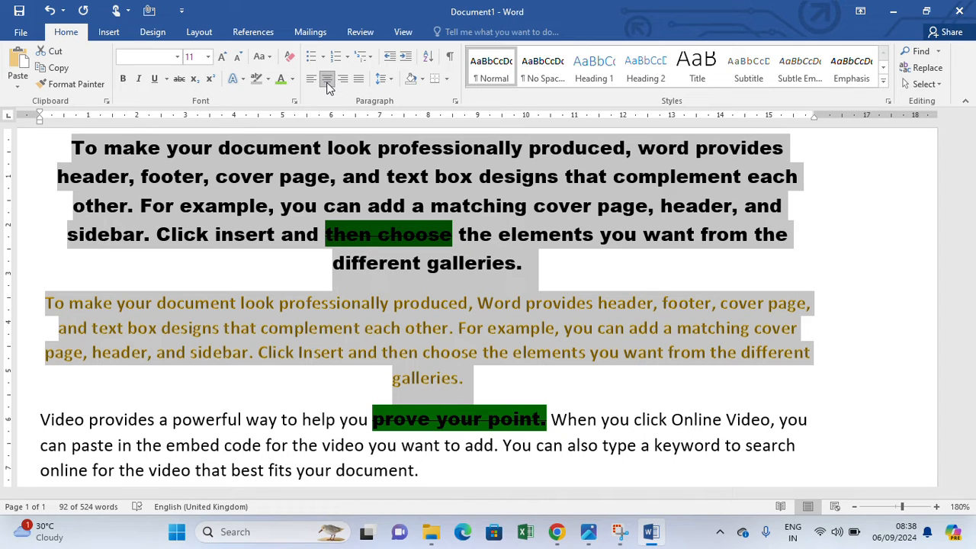
{"action": "left_click", "coordinate": [342, 79]}
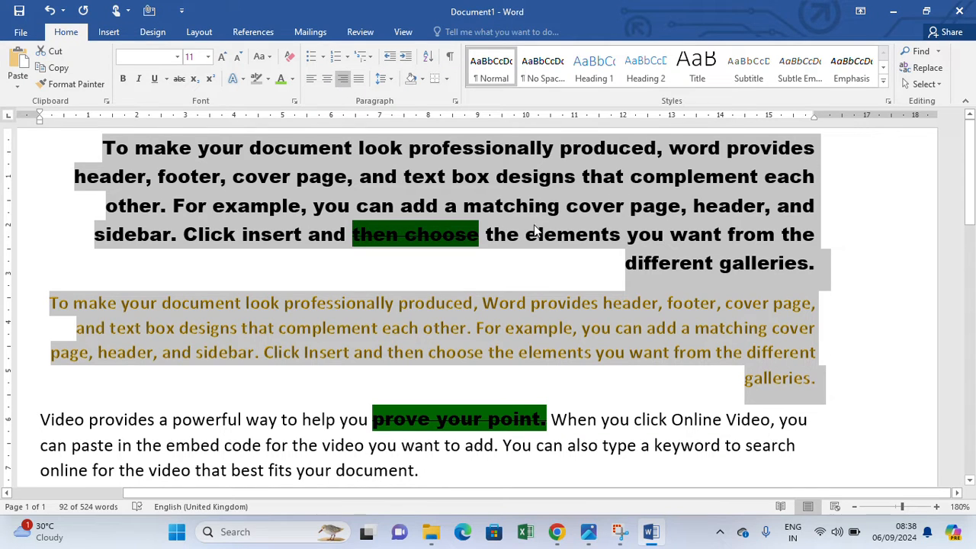
{"action": "left_click", "coordinate": [358, 80]}
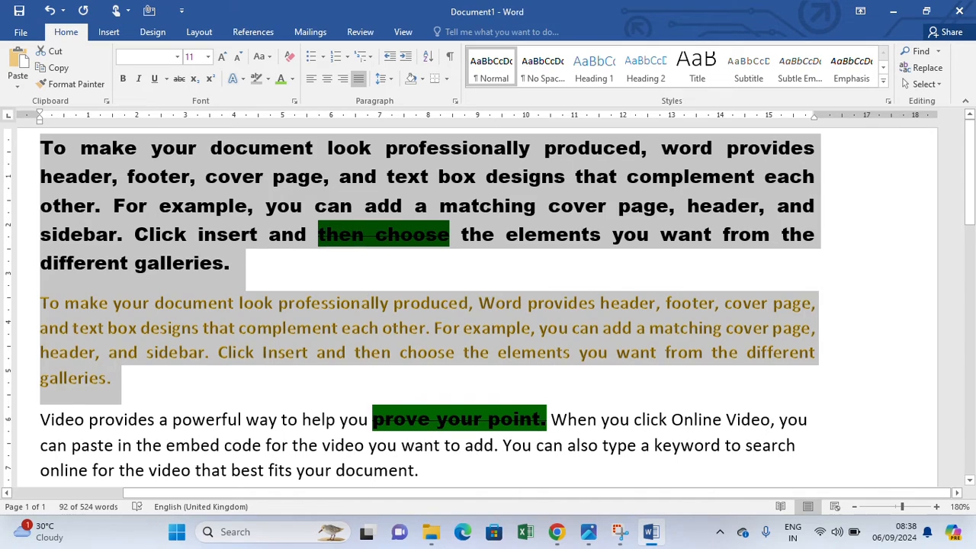
{"action": "left_click", "coordinate": [481, 280]}
- Add the line Xcfvbnm at the end of the document, followed by a centred line reading Azsdxcvbnm,
{"action": "scroll", "coordinate": [405, 306], "scroll_direction": "down", "scroll_amount": 12}
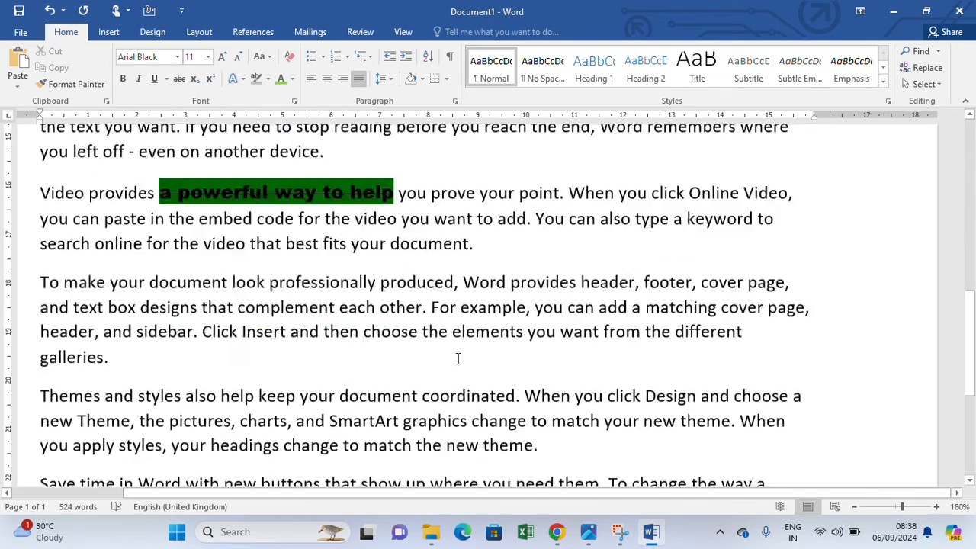
{"action": "left_click", "coordinate": [369, 398]}
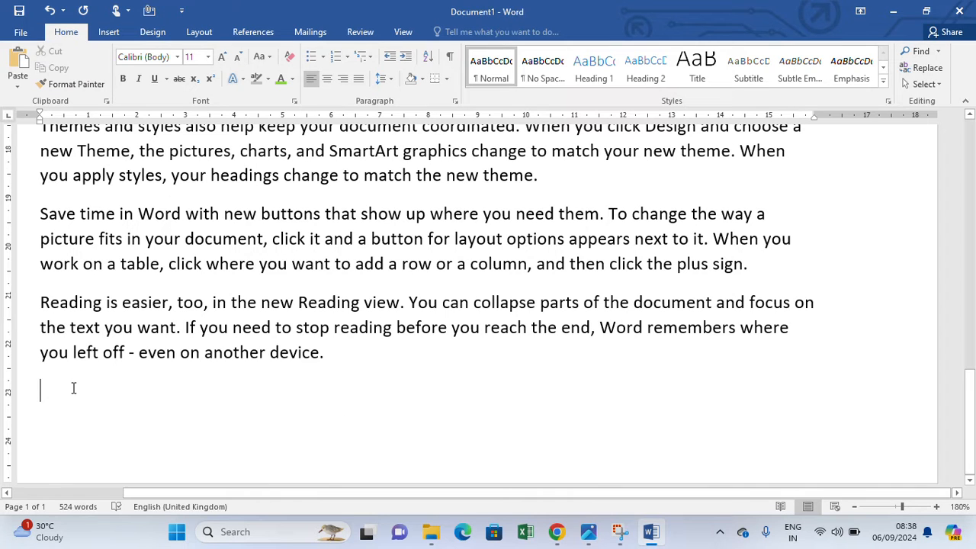
{"action": "type", "text": "xcfvbnm"}
{"action": "key", "text": "Return"}
{"action": "left_click", "coordinate": [326, 82]}
{"action": "type", "text": "azsdxcvbnm,"}
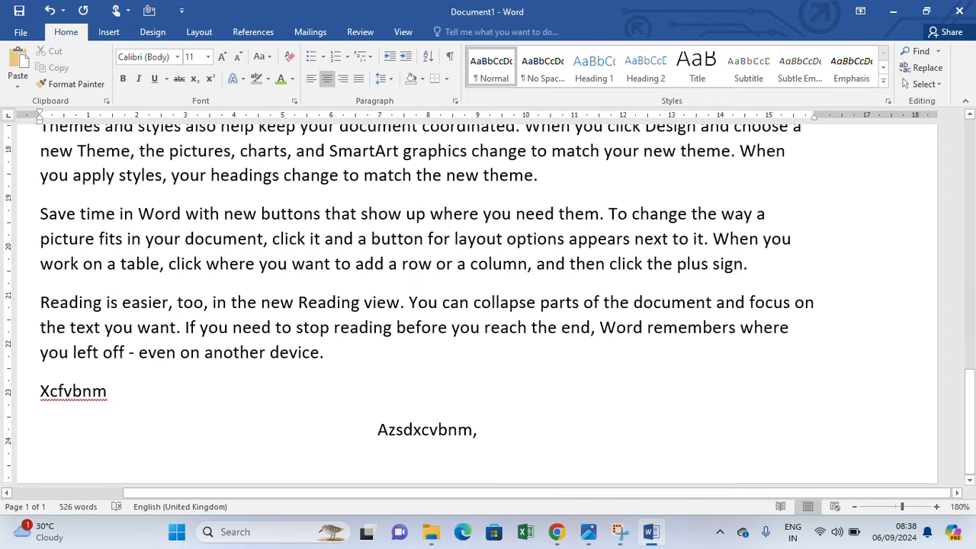
- Add a right-aligned line P;lokjuhygtrf below the centred one, followed by a justified line ASDFGHJKL;dfgh
{"action": "key", "text": "Return"}
{"action": "left_click", "coordinate": [343, 80]}
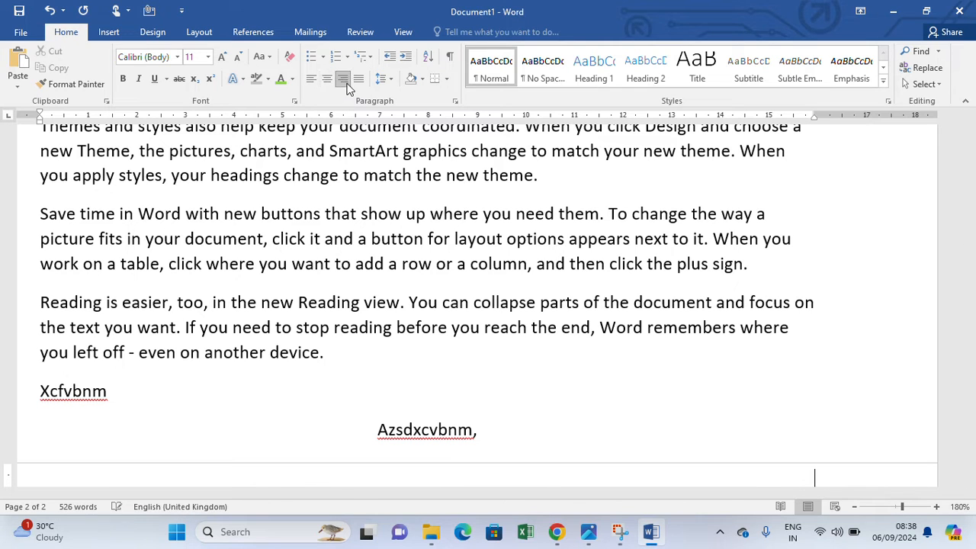
{"action": "type", "text": "P:lokiuhygtrf"}
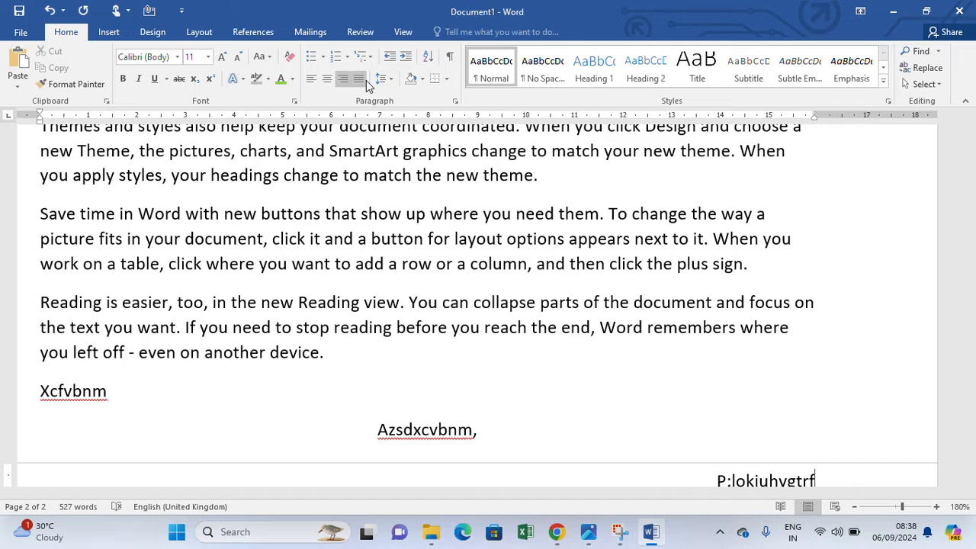
{"action": "key", "text": "Return"}
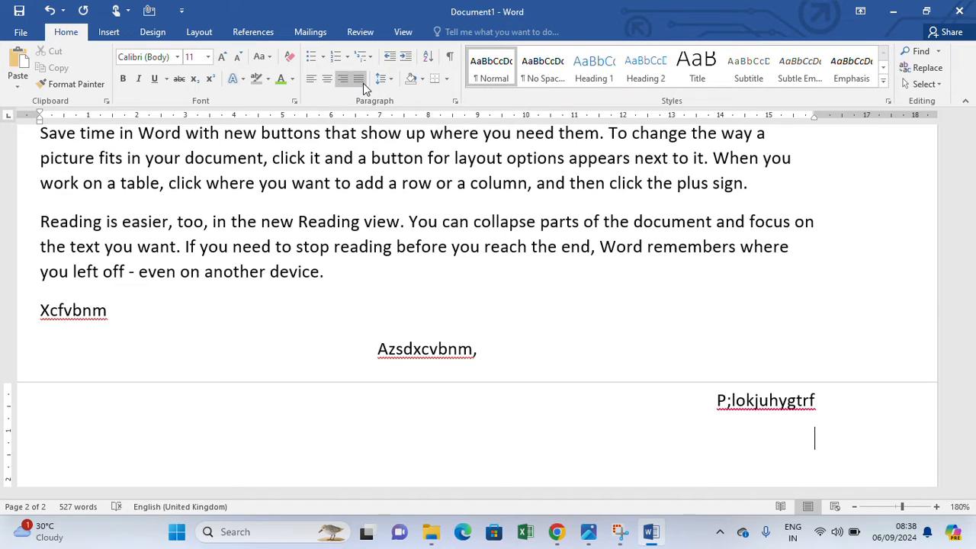
{"action": "type", "text": "ASDFGHJKL;"}
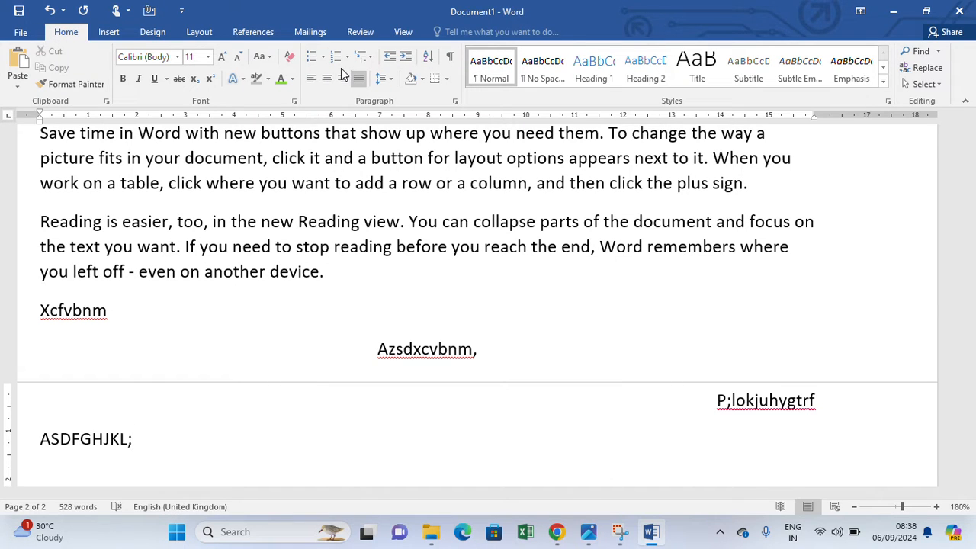
{"action": "type", "text": "dfgh"}
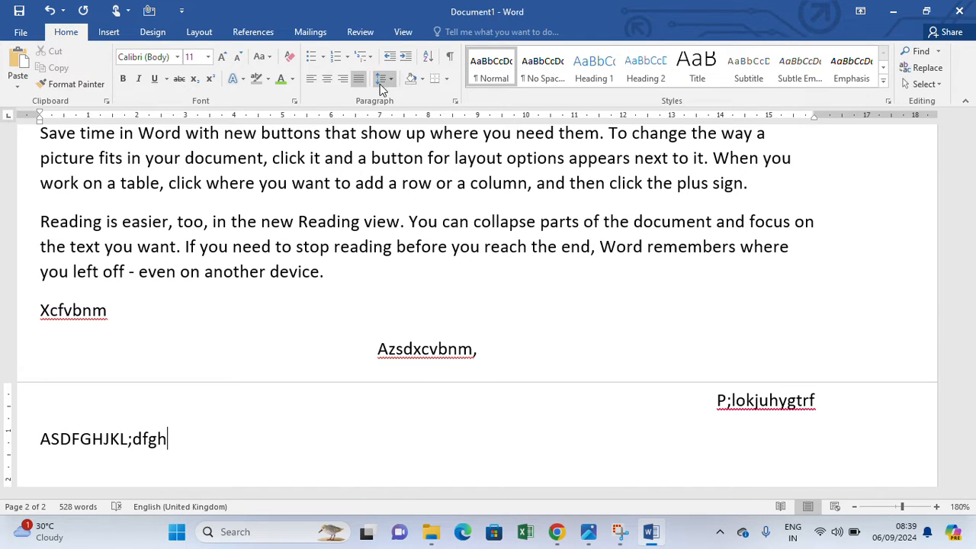
- Turn the ASDFGHJKL;dfgh line into a bulleted list and add the items Wedrftghj, Edrfgthyu, Dsfghjk, Dfghjk and Sdfghj
{"action": "left_click", "coordinate": [321, 57]}
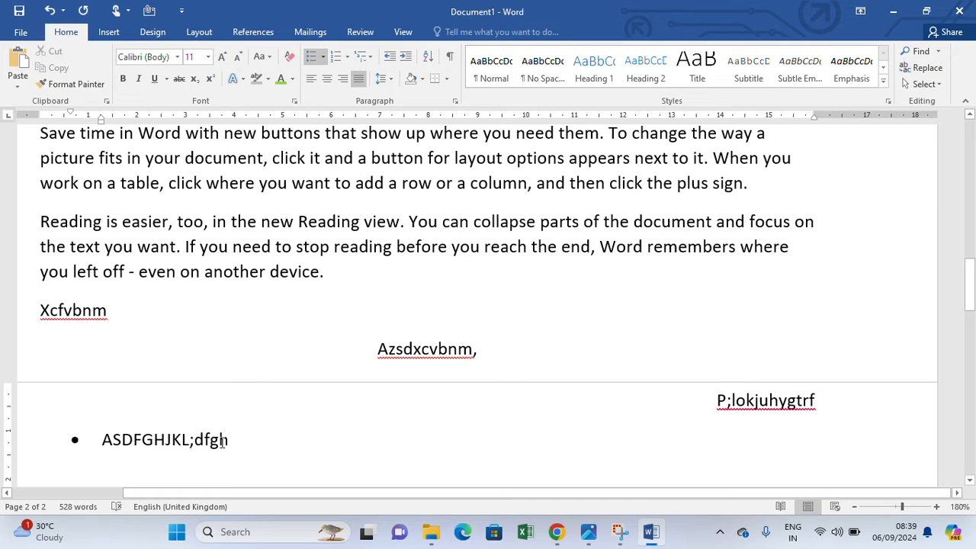
{"action": "key", "text": "Return"}
{"action": "type", "text": "wedrftghj"}
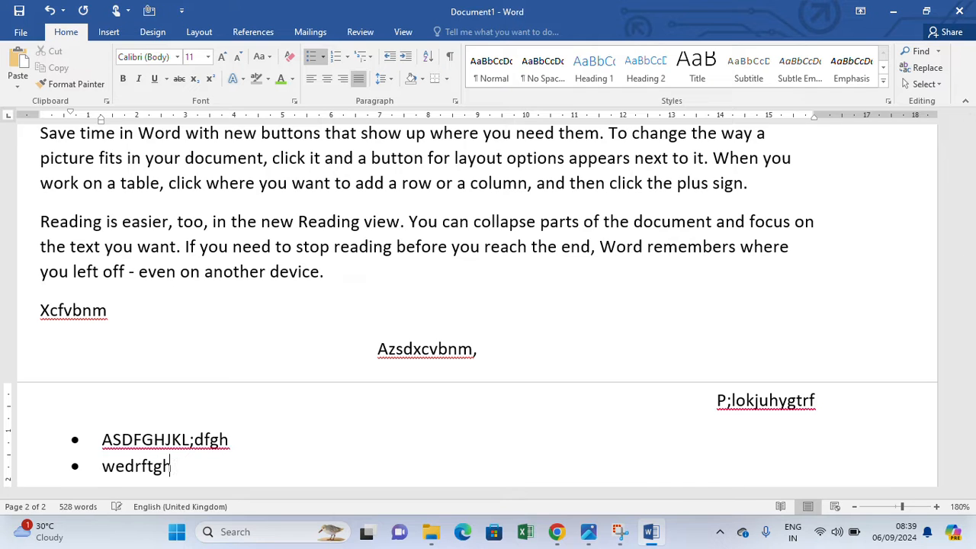
{"action": "key", "text": "Return"}
{"action": "type", "text": "edrfgthyu"}
{"action": "key", "text": "Return"}
{"action": "type", "text": "dsfghjk"}
{"action": "key", "text": "Return"}
{"action": "type", "text": "dfghjk"}
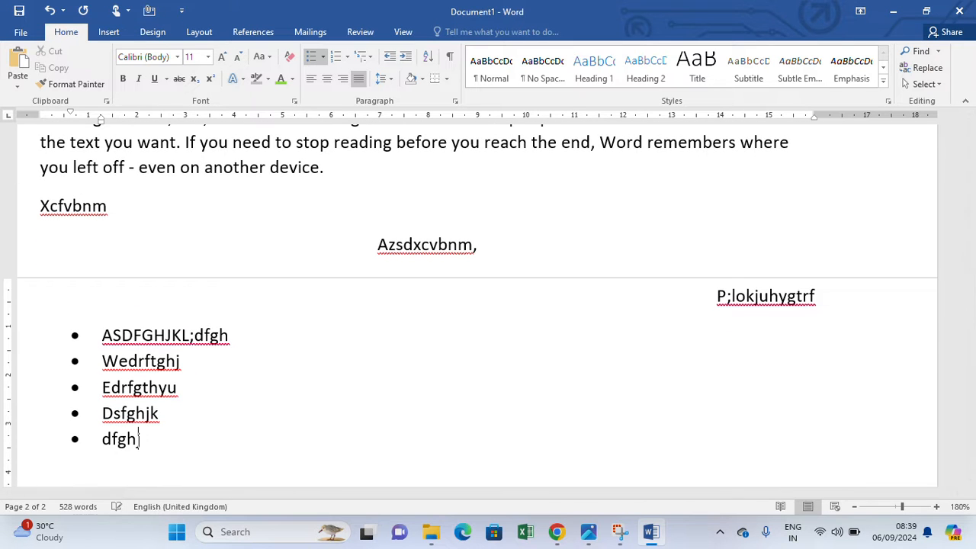
{"action": "key", "text": "Return"}
{"action": "type", "text": "sdfghj"}
{"action": "key", "text": "Return"}
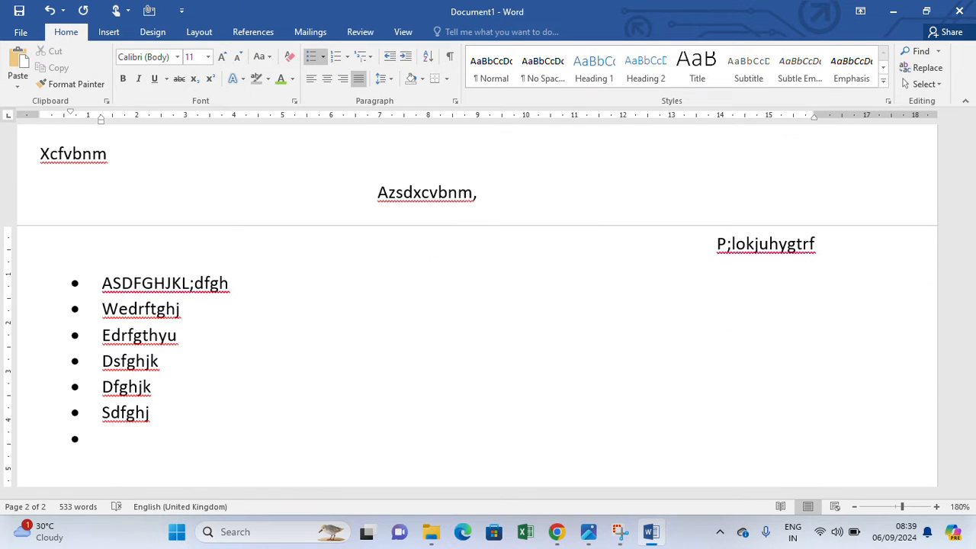
- Convert the bulleted list to a numbered list in the lowercase Roman i., ii., iii. format
{"action": "left_click", "coordinate": [340, 59]}
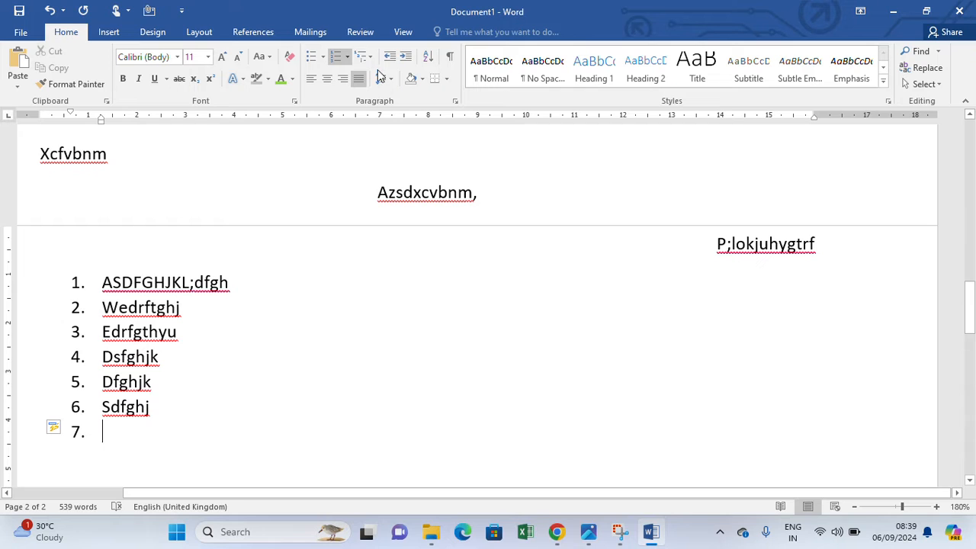
{"action": "left_click", "coordinate": [347, 58]}
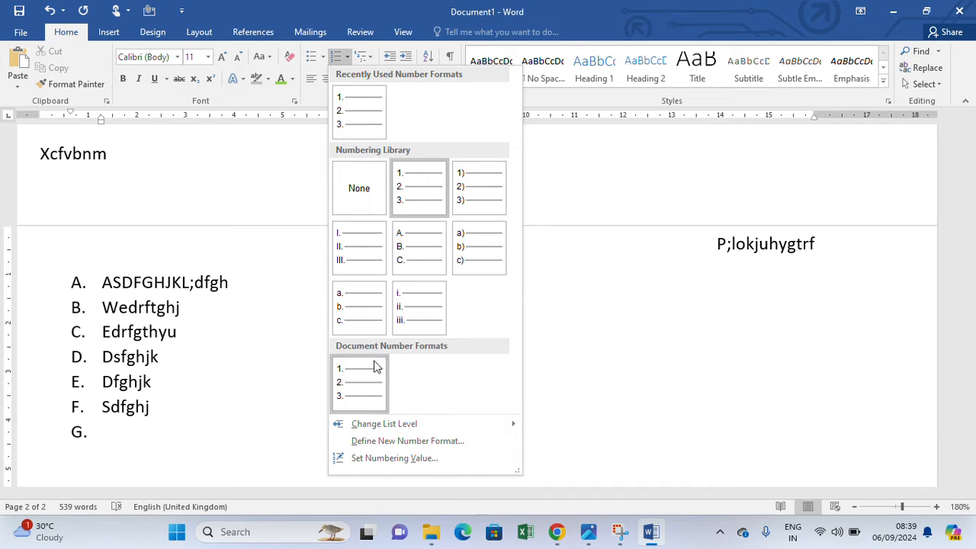
{"action": "left_click", "coordinate": [418, 305]}
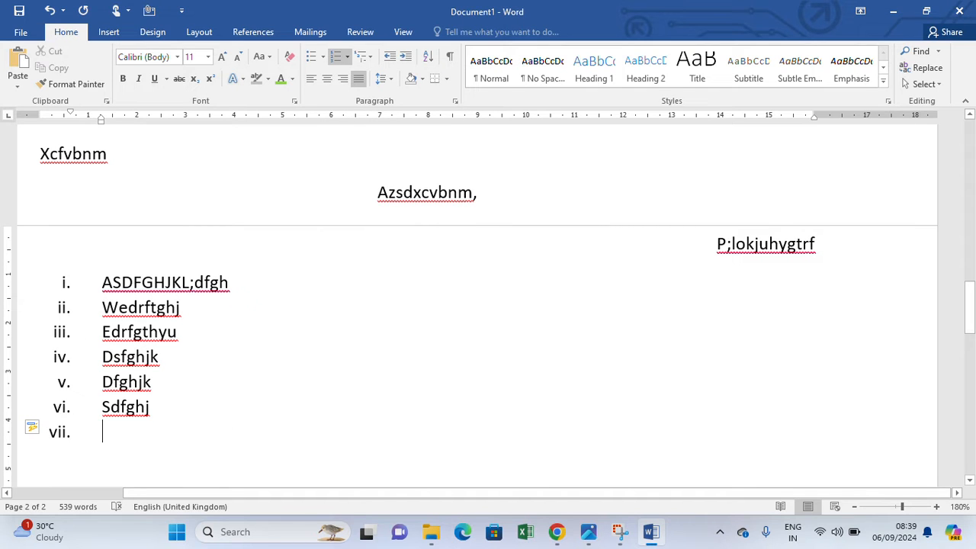
- Continue the Roman-numbered list with the items Dfghjkl, Fdfghjkl, Vghjk and gukk
{"action": "type", "text": "dfghjkl"}
{"action": "key", "text": "Return"}
{"action": "type", "text": "fdfghjkl"}
{"action": "key", "text": "Return"}
{"action": "type", "text": "vghjk"}
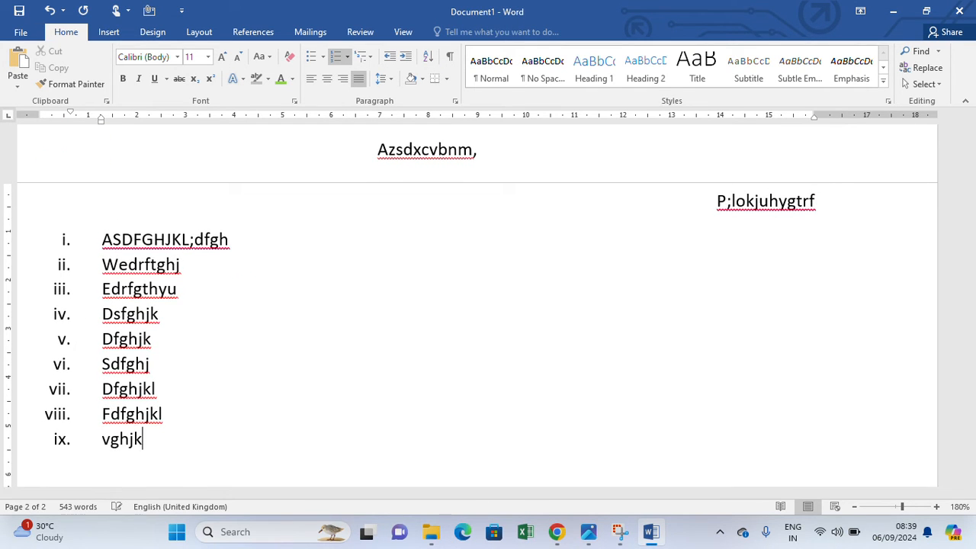
{"action": "key", "text": "Return"}
{"action": "type", "text": "gukk"}
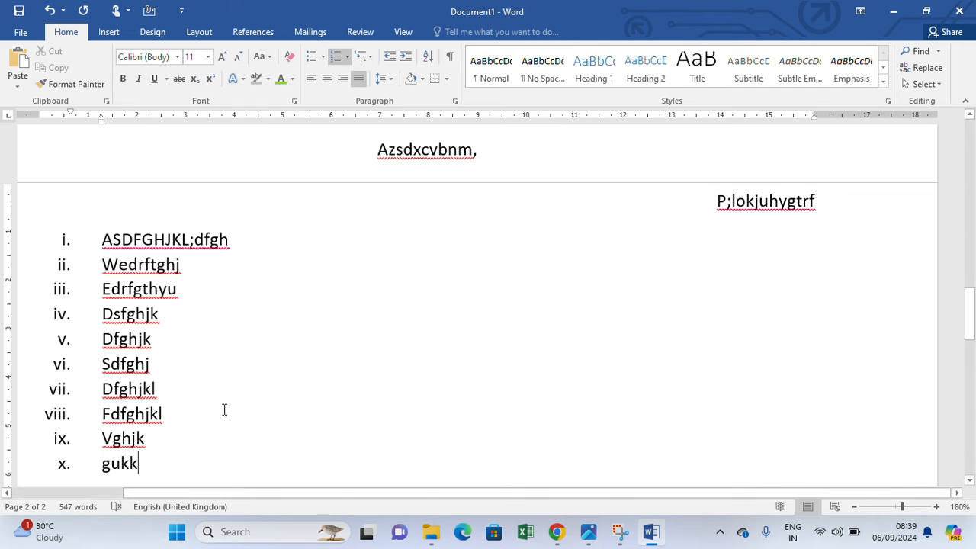
{"action": "scroll", "coordinate": [201, 350], "scroll_direction": "up", "scroll_amount": 5}
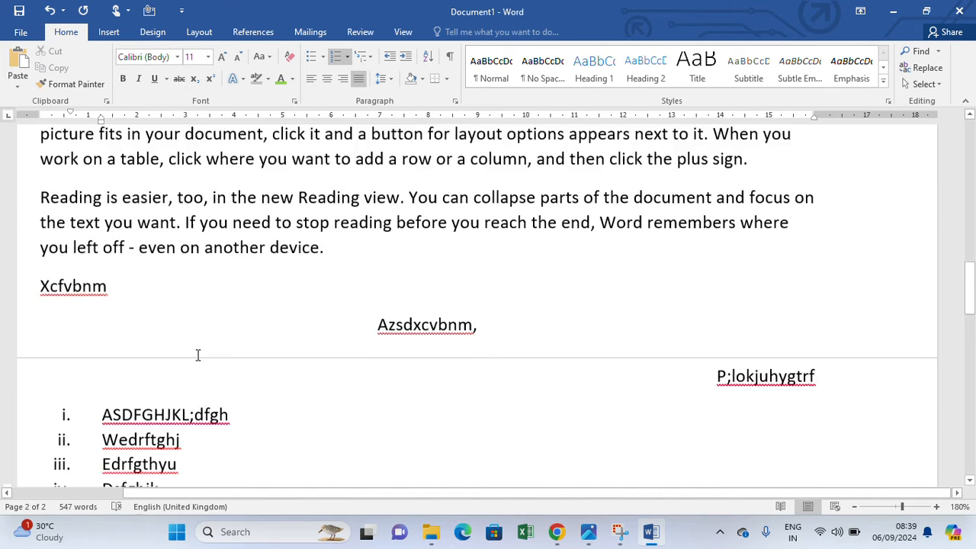
{"action": "left_click", "coordinate": [370, 61]}
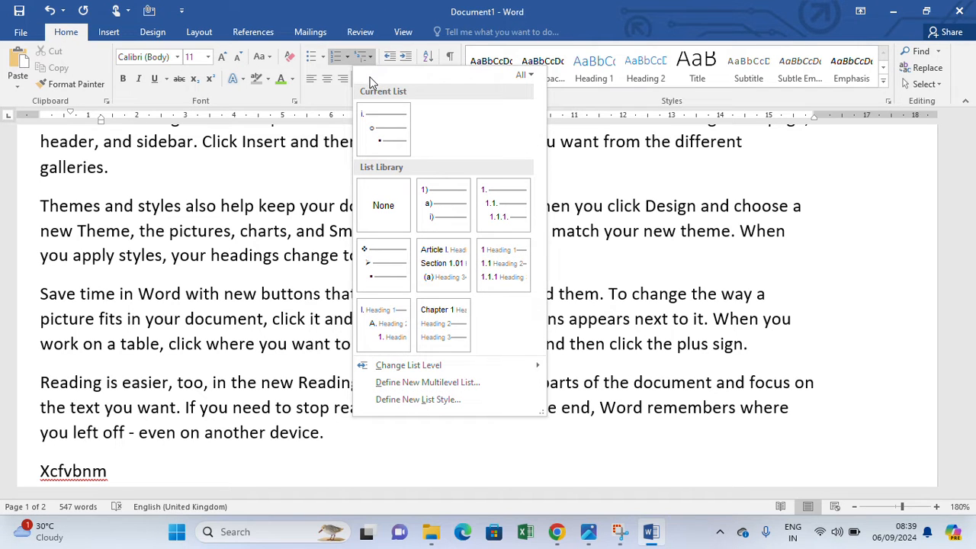
{"action": "scroll", "coordinate": [273, 332], "scroll_direction": "down", "scroll_amount": 10}
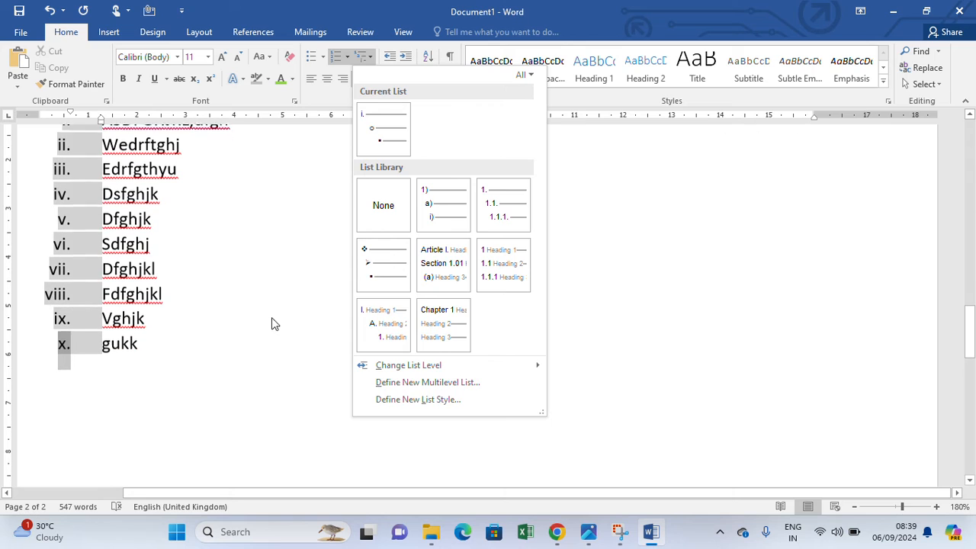
{"action": "left_click", "coordinate": [277, 301]}
{"action": "left_click", "coordinate": [346, 324]}
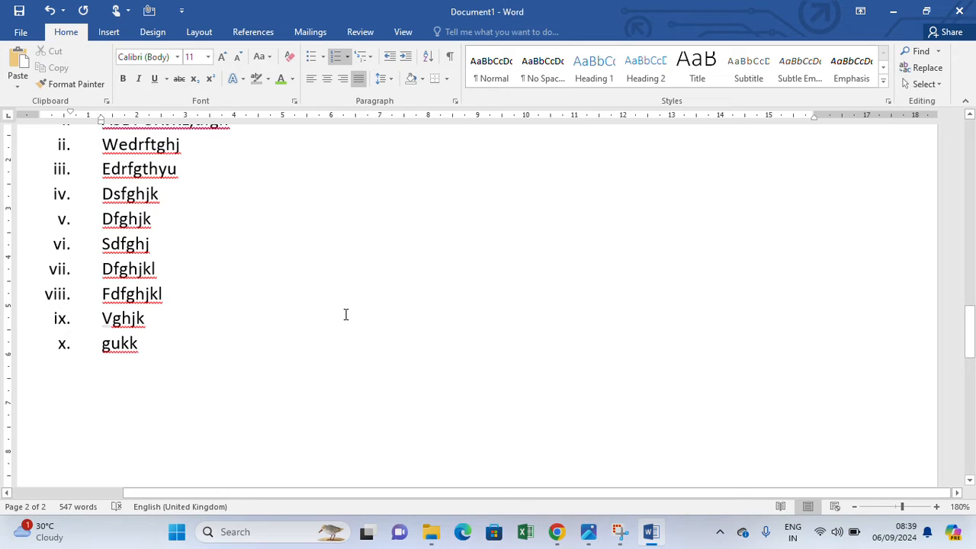
- End the Roman-numbered list after Gukk and leave several blank lines below it
{"action": "left_click", "coordinate": [407, 421]}
{"action": "key", "text": "Return"}
{"action": "key", "text": "Return"}
{"action": "key", "text": "Return"}
{"action": "key", "text": "Return"}
{"action": "key", "text": "Return"}
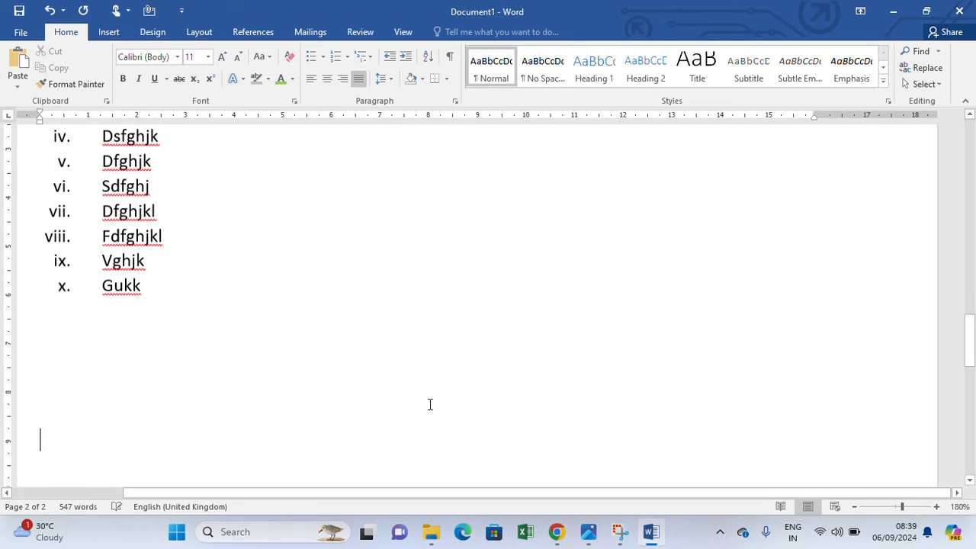
{"action": "key", "text": "BackSpace"}
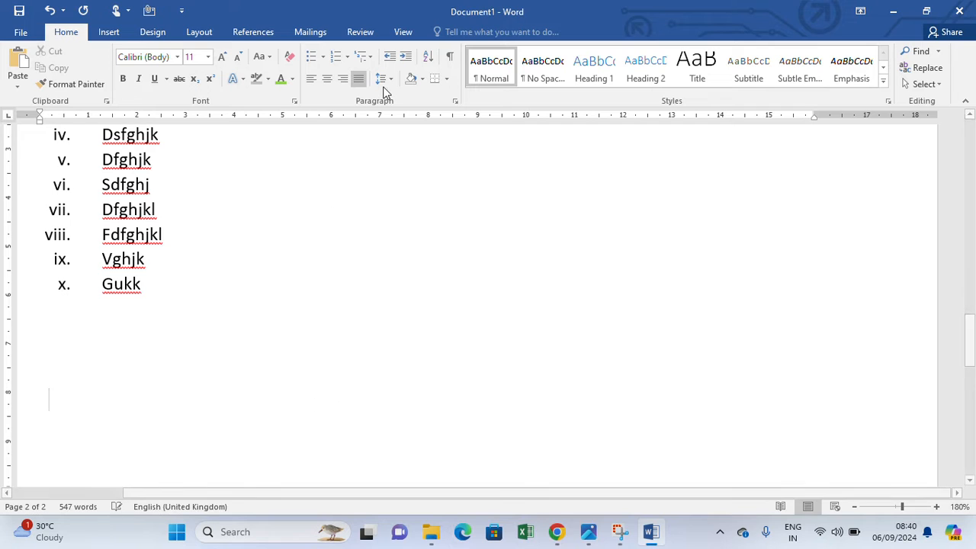
- Apply the current list's multilevel format to the blank line and enter the item Dfgh,.m
{"action": "left_click", "coordinate": [364, 59]}
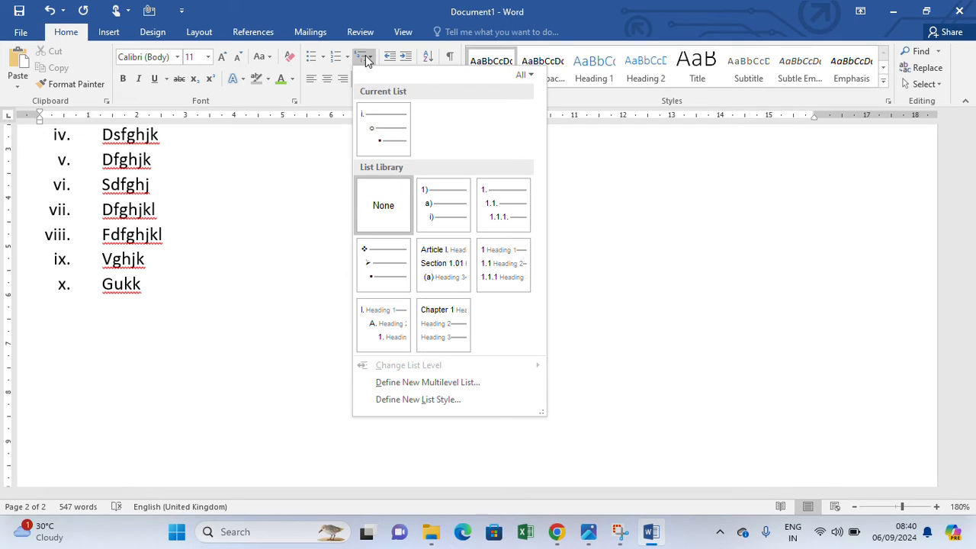
{"action": "left_click", "coordinate": [381, 133]}
{"action": "type", "text": "Dfgh,.m"}
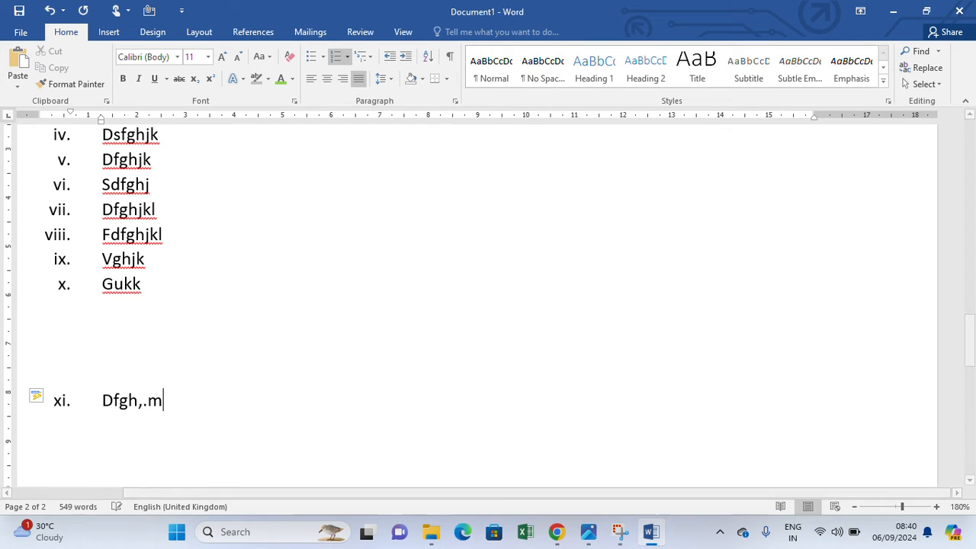
{"action": "key", "text": "Return"}
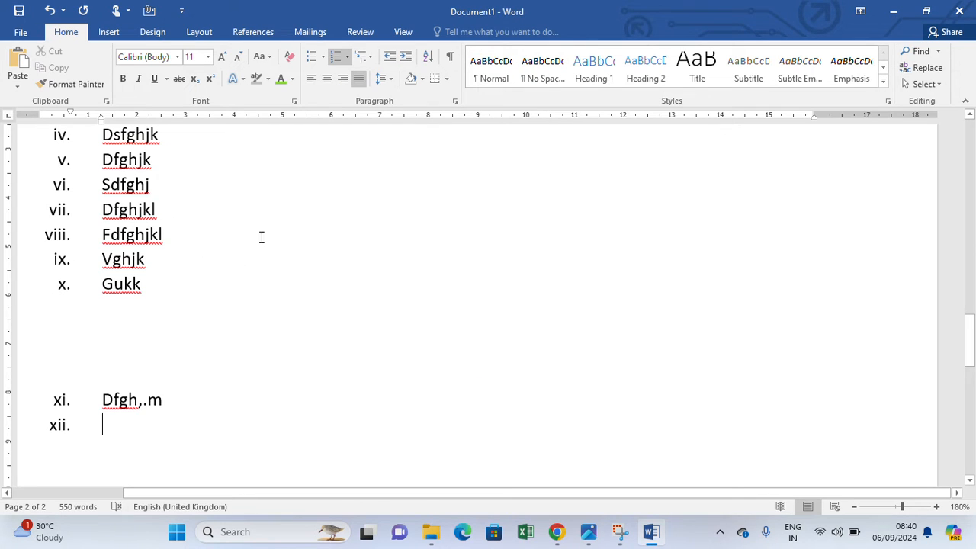
- Change the list to the 1., 1.1., 1.1.1. multilevel style and add the item Sdfghj
{"action": "left_click", "coordinate": [373, 58]}
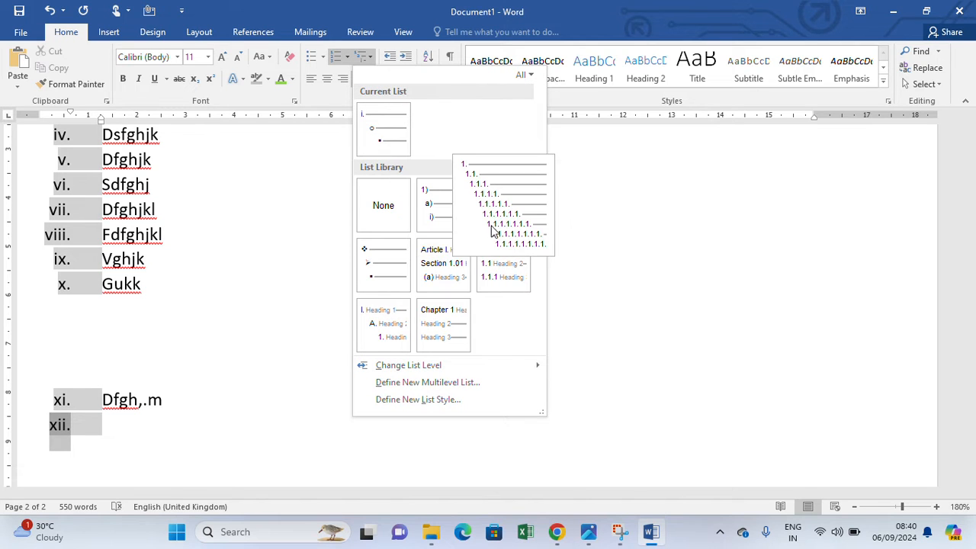
{"action": "left_click", "coordinate": [489, 194]}
{"action": "type", "text": "sdfghj"}
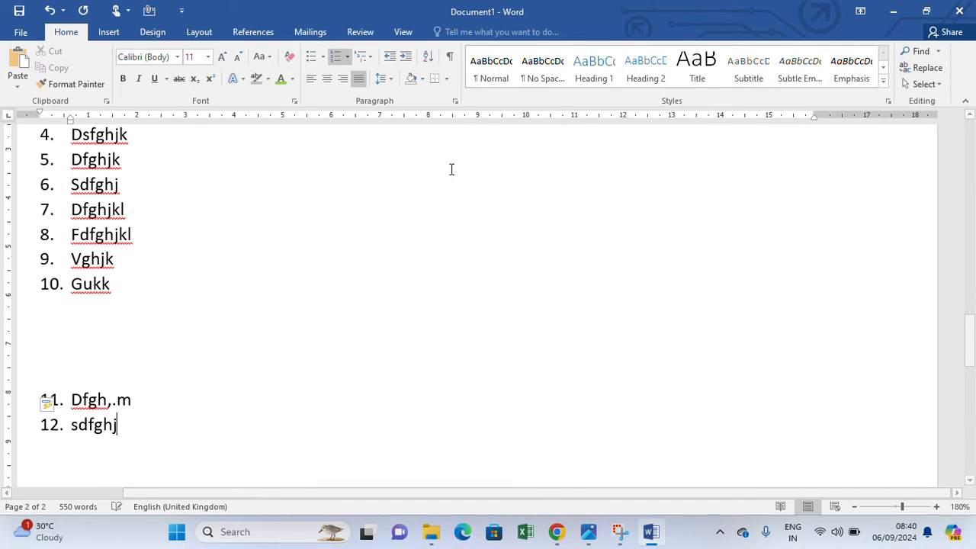
{"action": "key", "text": "Return"}
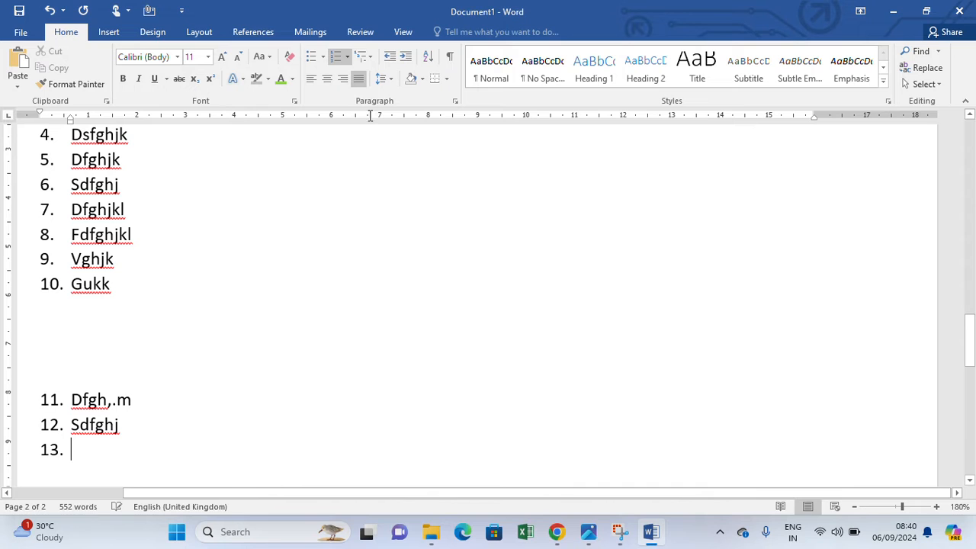
- Switch the list to the diamond-and-arrow bulleted multilevel style and add the item Nm,./
{"action": "left_click", "coordinate": [363, 58]}
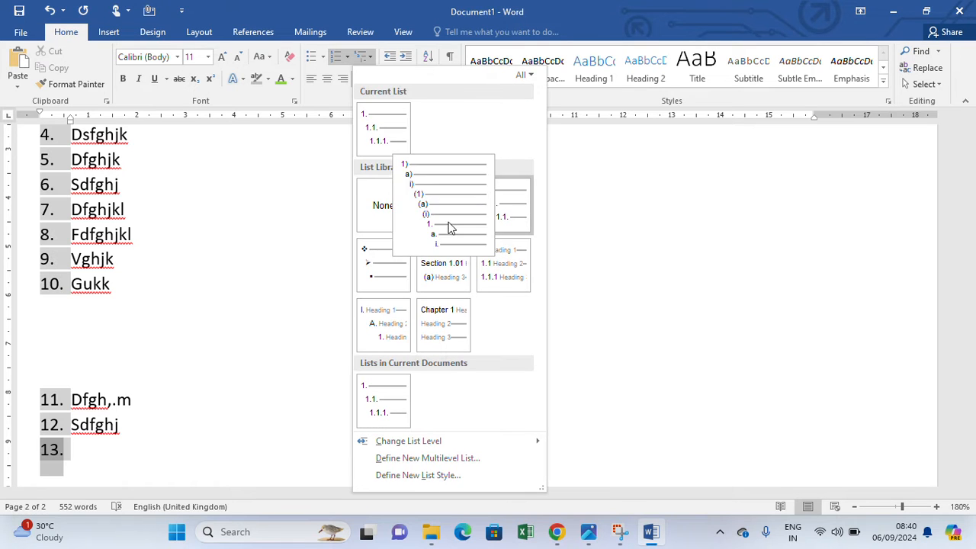
{"action": "left_click", "coordinate": [392, 276]}
{"action": "type", "text": "Nm,./"}
{"action": "key", "text": "Return"}
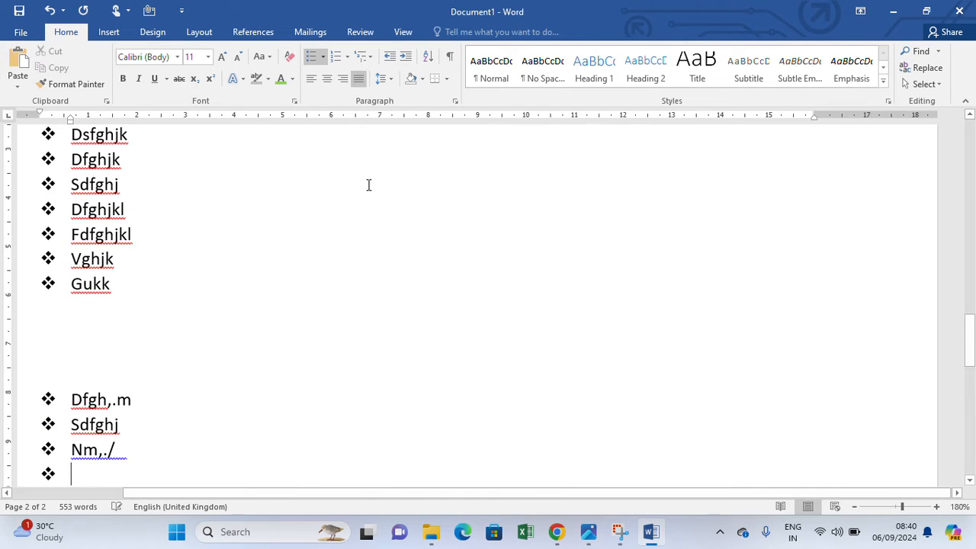
- Examine the current list and the style previews in the multilevel list library
{"action": "scroll", "coordinate": [366, 127], "scroll_direction": "up", "scroll_amount": 8}
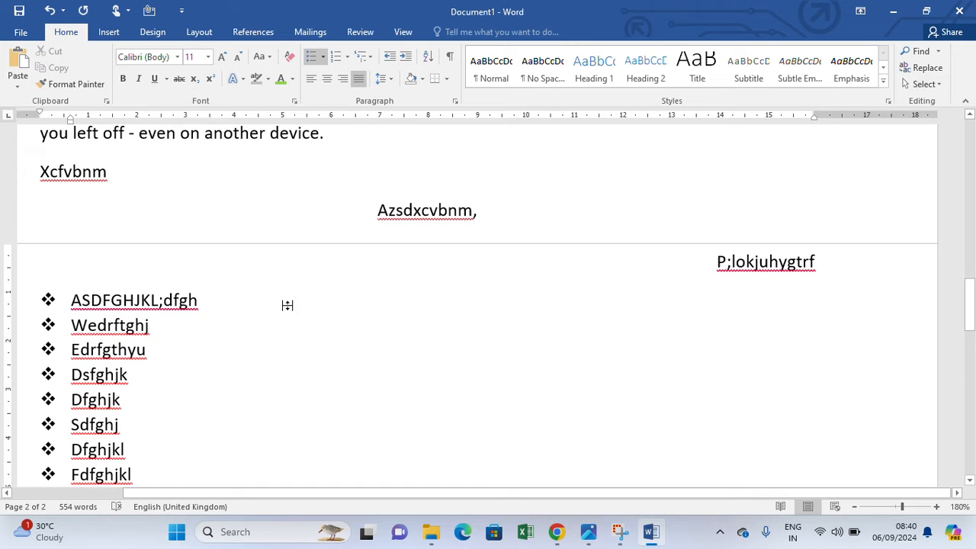
{"action": "left_click", "coordinate": [363, 56]}
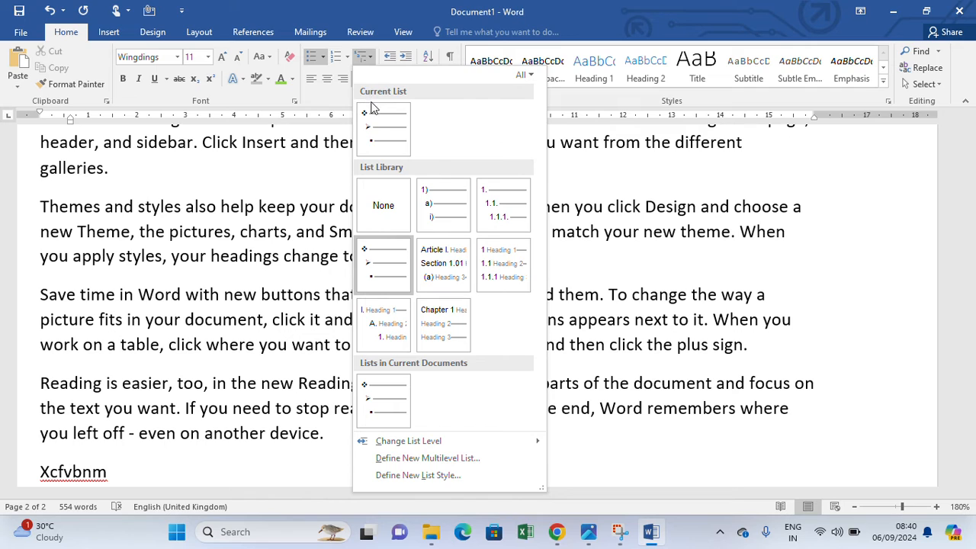
{"action": "mouse_move", "coordinate": [386, 109]}
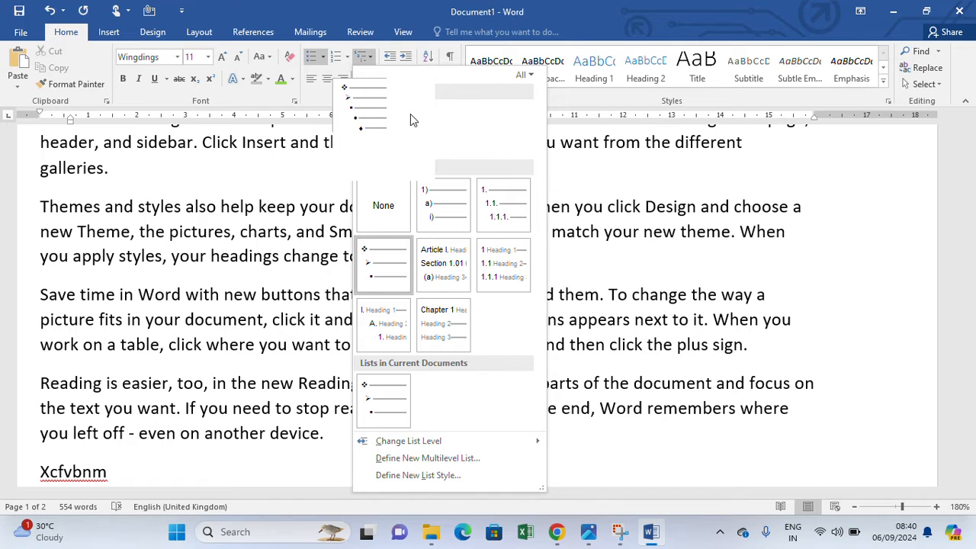
{"action": "mouse_move", "coordinate": [454, 305]}
{"action": "mouse_move", "coordinate": [448, 271]}
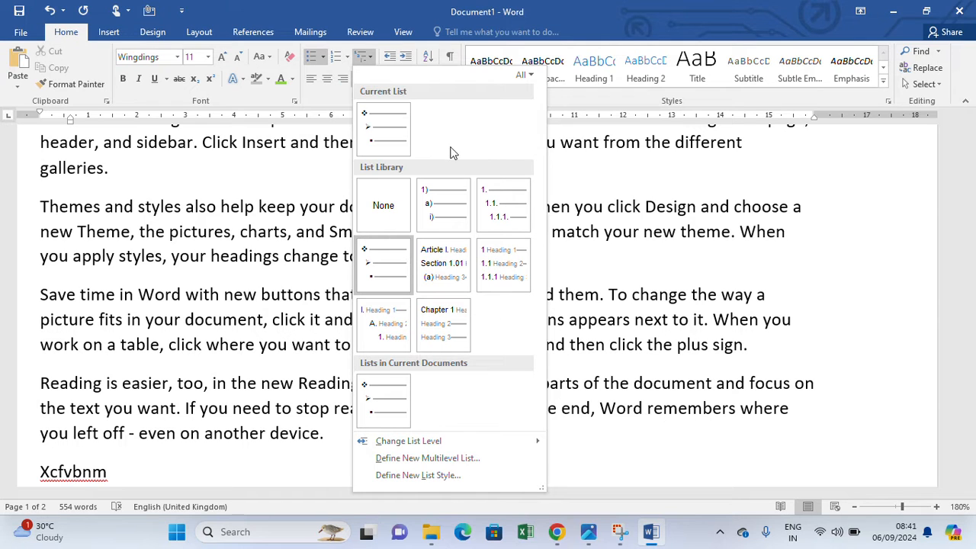
{"action": "left_click", "coordinate": [684, 228]}
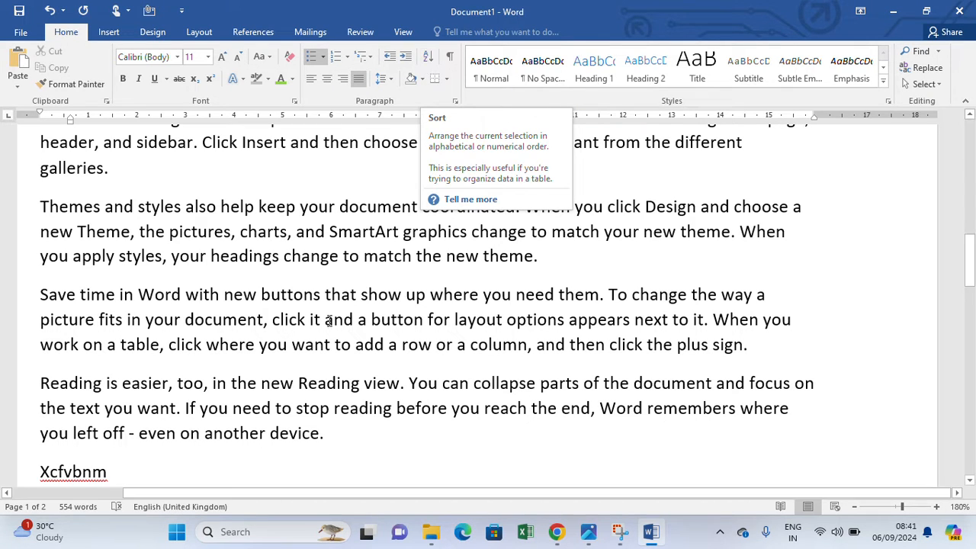
- Add the items 1, 2, 346 and 547 below Nm,./ in the diamond-bulleted list
{"action": "scroll", "coordinate": [333, 338], "scroll_direction": "down", "scroll_amount": 10}
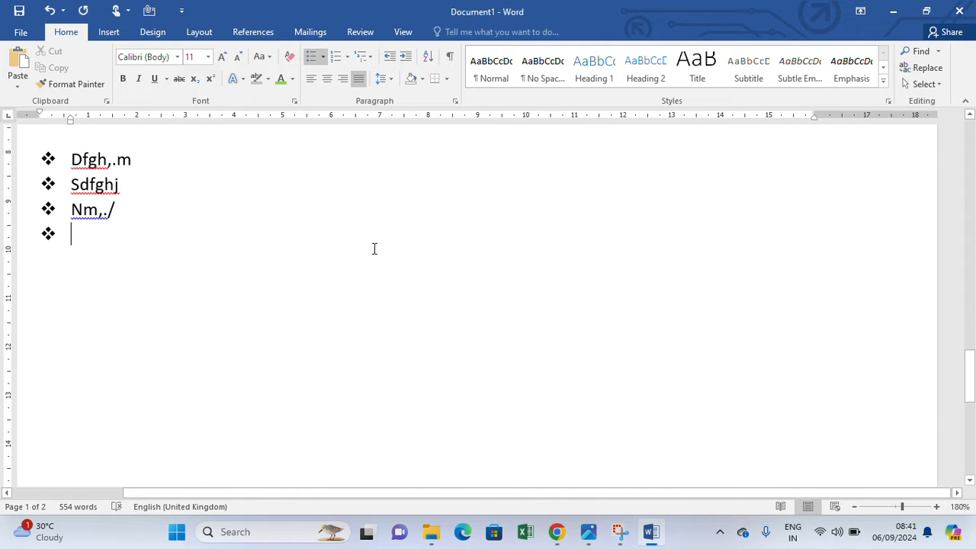
{"action": "type", "text": "1"}
{"action": "key", "text": "Return"}
{"action": "type", "text": "2"}
{"action": "key", "text": "Return"}
{"action": "type", "text": "346"}
{"action": "key", "text": "Return"}
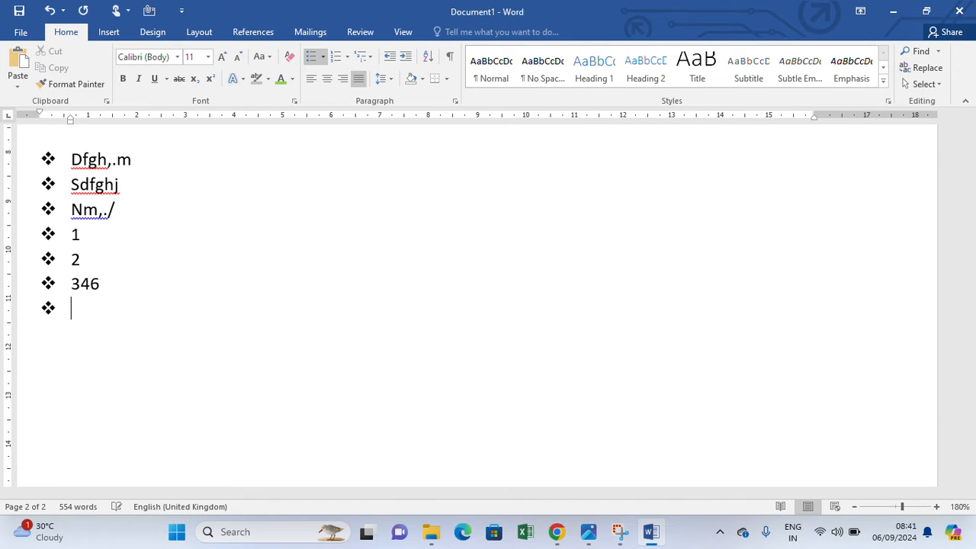
{"action": "scroll", "coordinate": [373, 248], "scroll_direction": "up", "scroll_amount": 5}
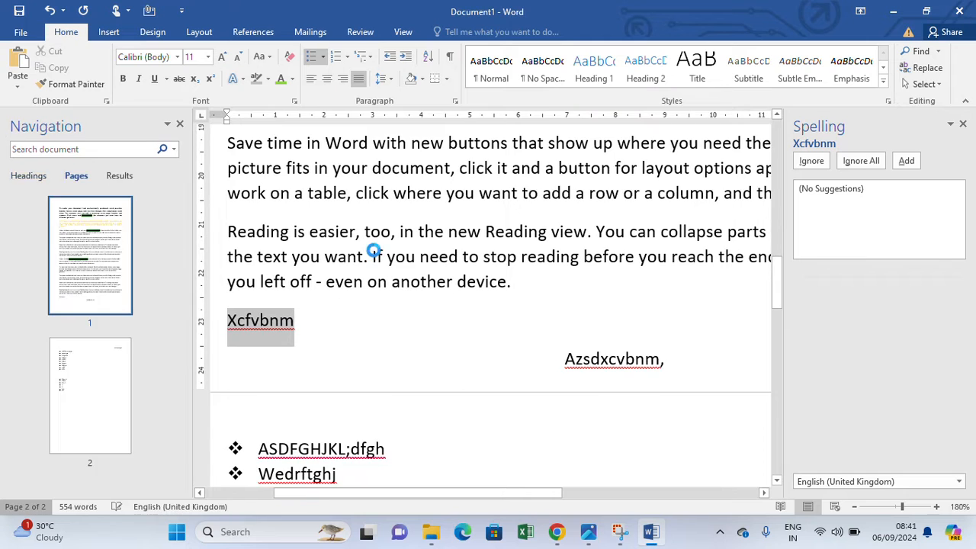
{"action": "left_click", "coordinate": [437, 421]}
{"action": "scroll", "coordinate": [434, 420], "scroll_direction": "down", "scroll_amount": 9}
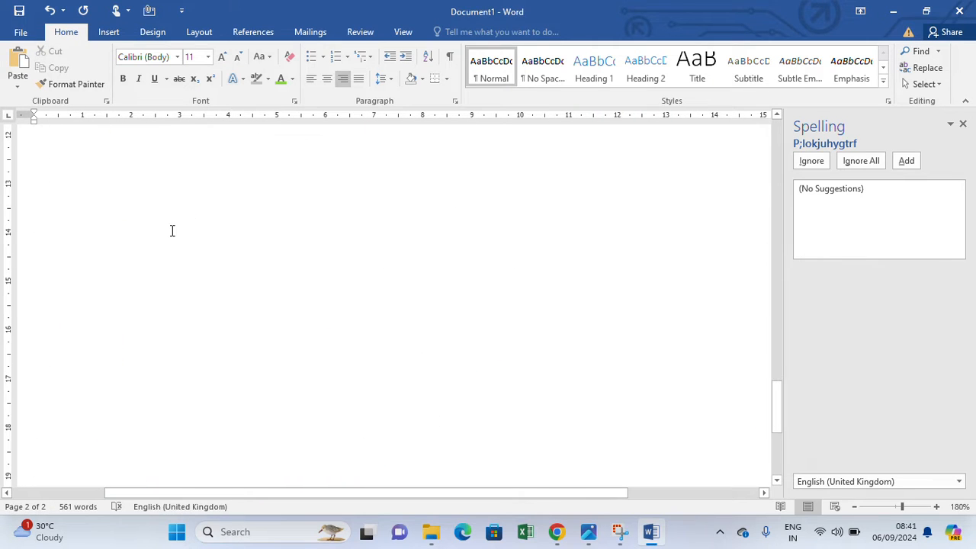
{"action": "scroll", "coordinate": [151, 262], "scroll_direction": "up", "scroll_amount": 2}
{"action": "left_click", "coordinate": [122, 287]}
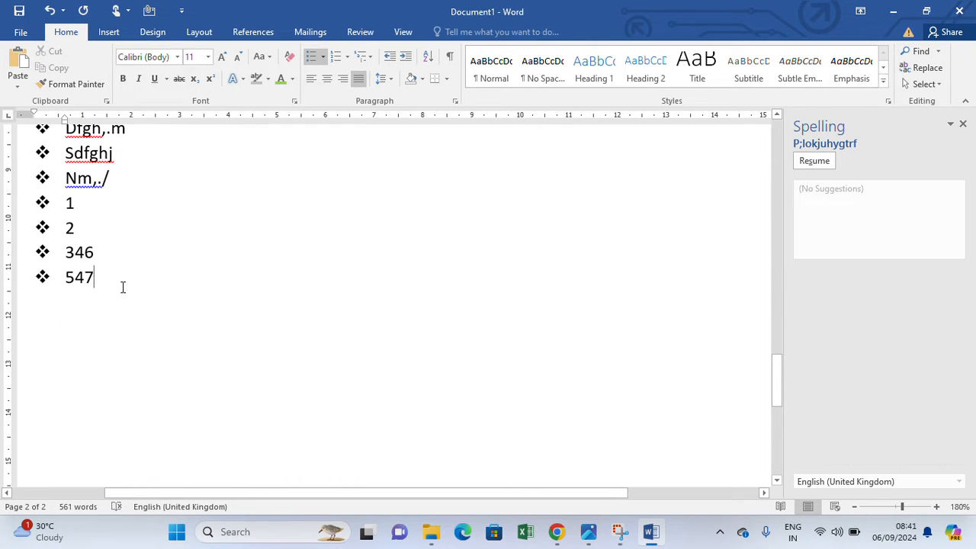
{"action": "key", "text": "Return"}
{"action": "type", "text": "uikuyo"}
{"action": "key", "text": "BackSpace"}
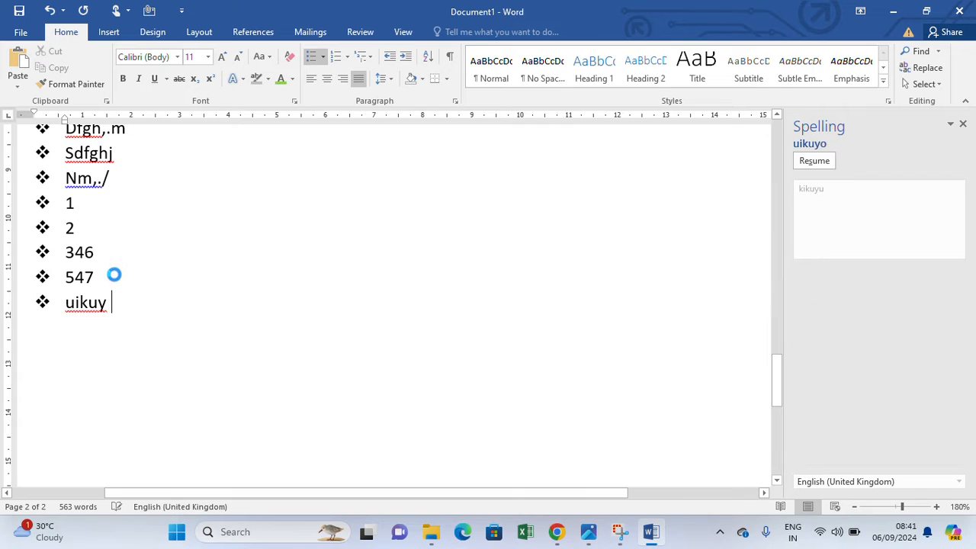
{"action": "key", "text": "BackSpace"}
{"action": "key", "text": "BackSpace"}
{"action": "key", "text": "BackSpace"}
{"action": "key", "text": "BackSpace"}
{"action": "key", "text": "BackSpace"}
- Add the items 24534, 3555 and 46 below 547 in the bulleted list
{"action": "type", "text": "24534"}
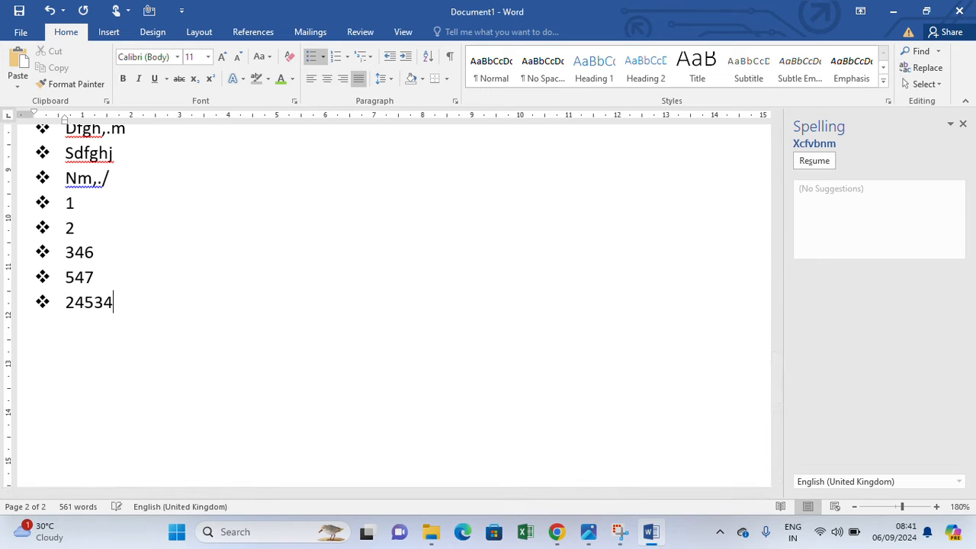
{"action": "key", "text": "Return"}
{"action": "type", "text": "3555"}
{"action": "key", "text": "Return"}
{"action": "type", "text": "4"}
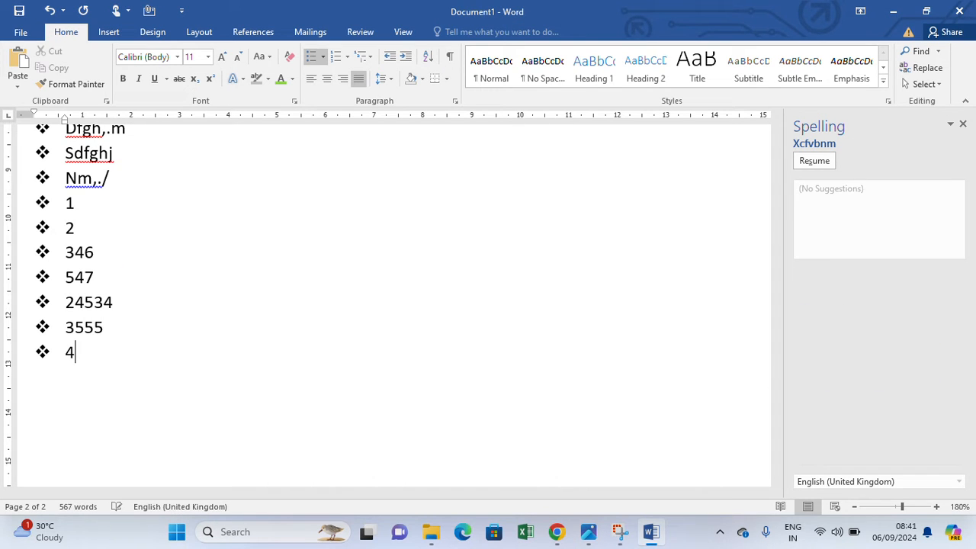
{"action": "type", "text": "6"}
{"action": "key", "text": "Return"}
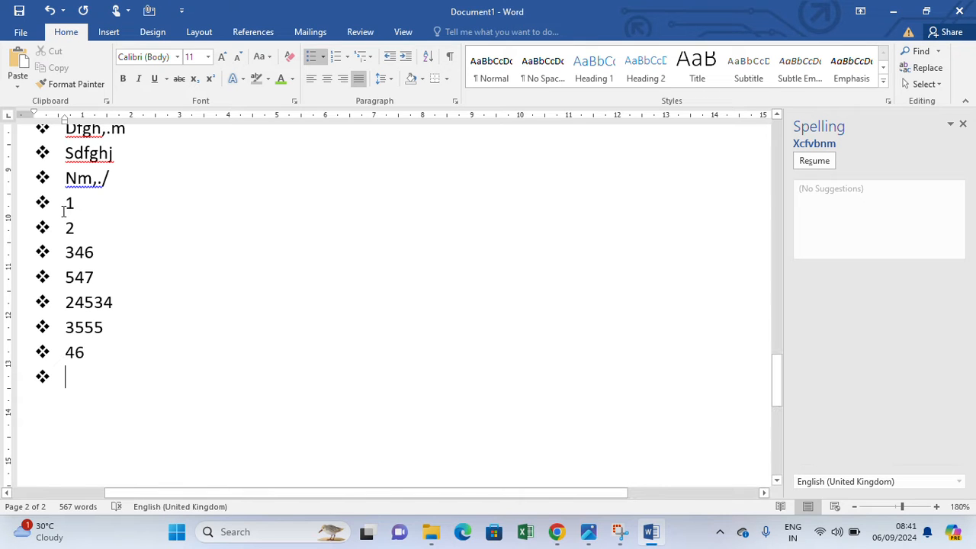
- Sort the number items from 1 to 46 by Paragraphs, type Number, in ascending order
{"action": "left_click_drag", "start_coordinate": [66, 203], "coordinate": [99, 351]}
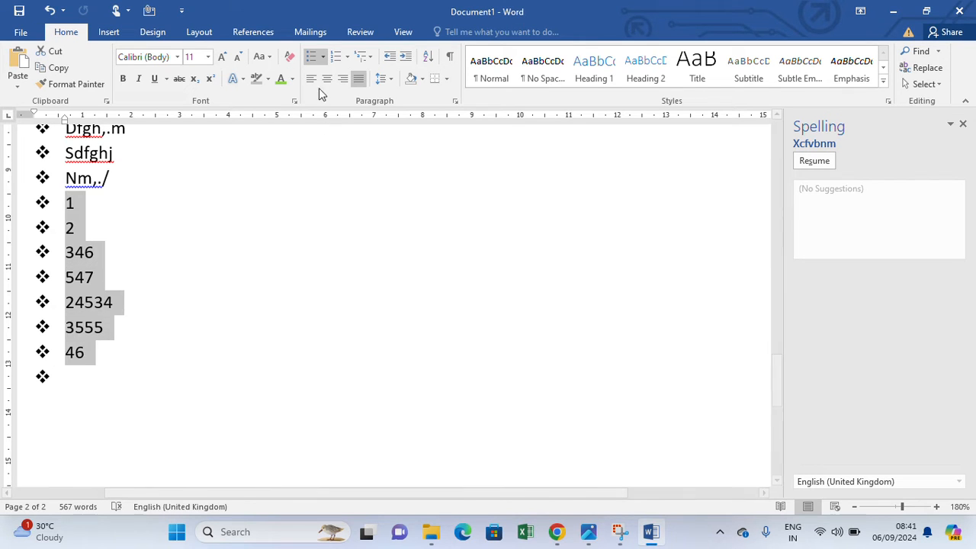
{"action": "left_click", "coordinate": [427, 59]}
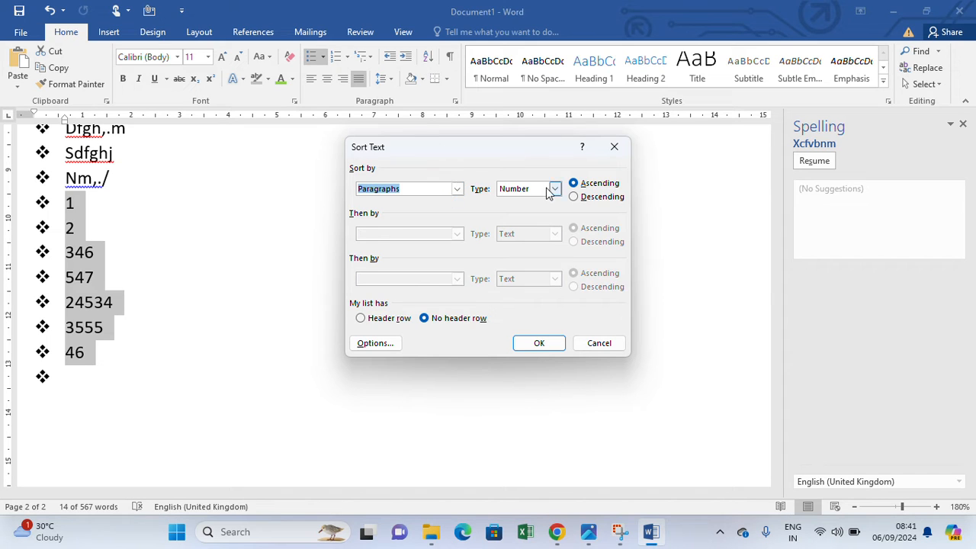
{"action": "left_click", "coordinate": [573, 197]}
{"action": "left_click", "coordinate": [575, 184]}
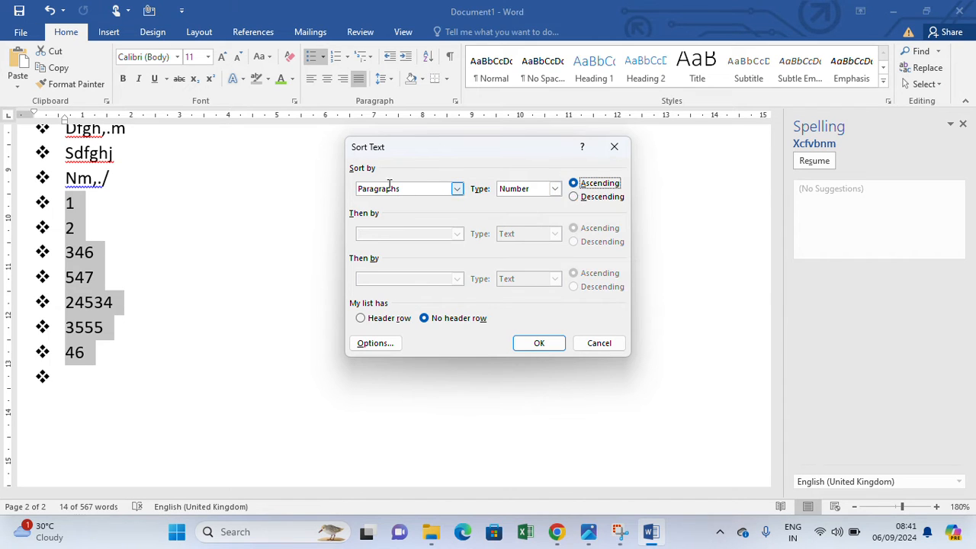
{"action": "left_click", "coordinate": [456, 189]}
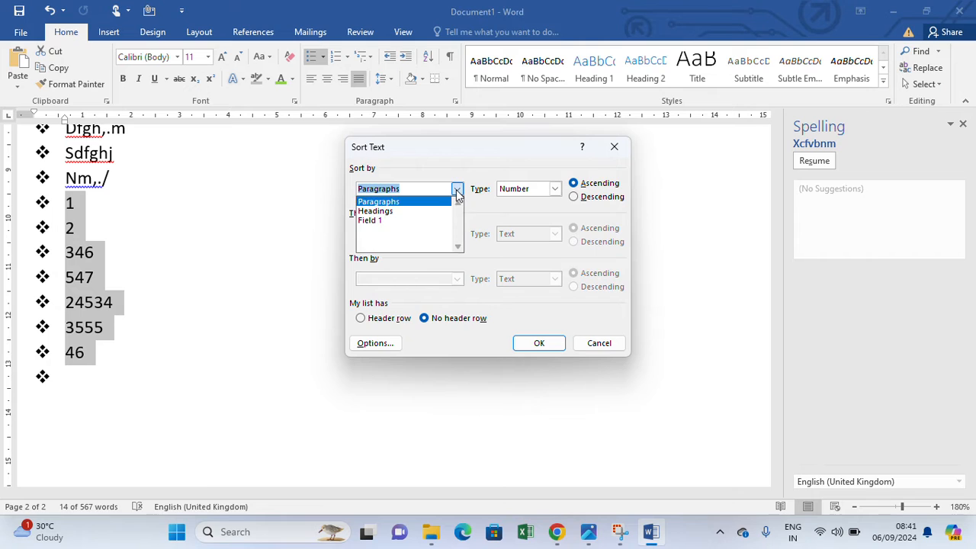
{"action": "left_click", "coordinate": [415, 202]}
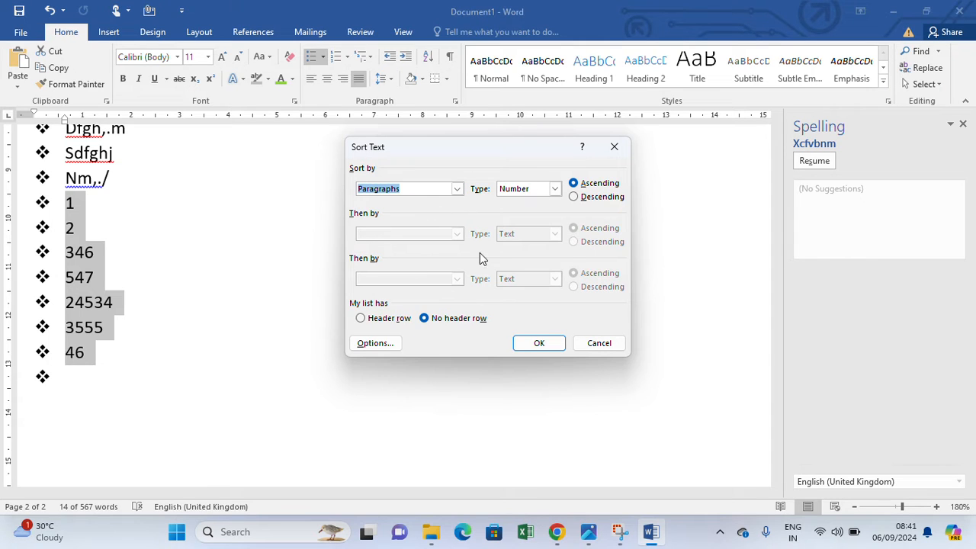
{"action": "left_click", "coordinate": [543, 344]}
{"action": "left_click", "coordinate": [296, 327]}
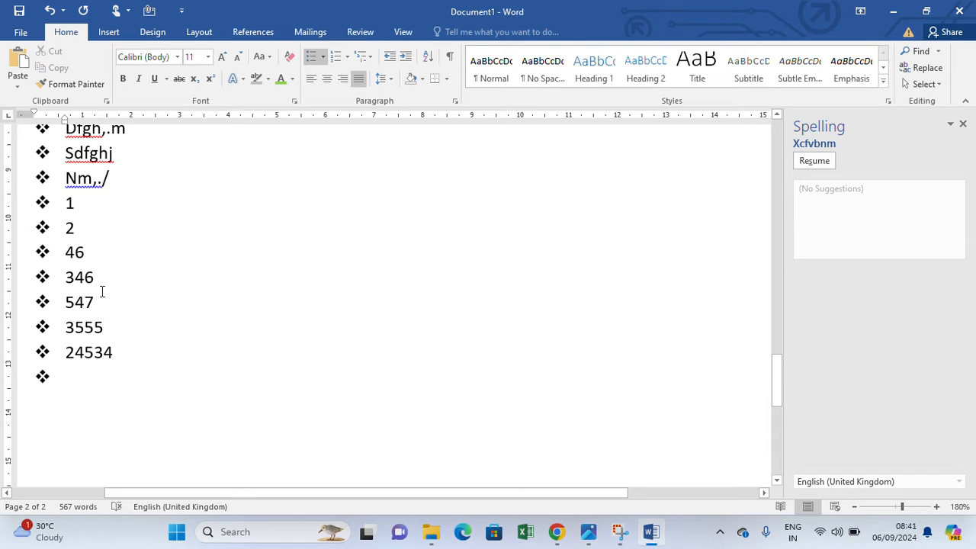
- Sort the number items from 1 to 24534 by Paragraphs, type Number, in descending order
{"action": "left_click_drag", "start_coordinate": [66, 203], "coordinate": [130, 359]}
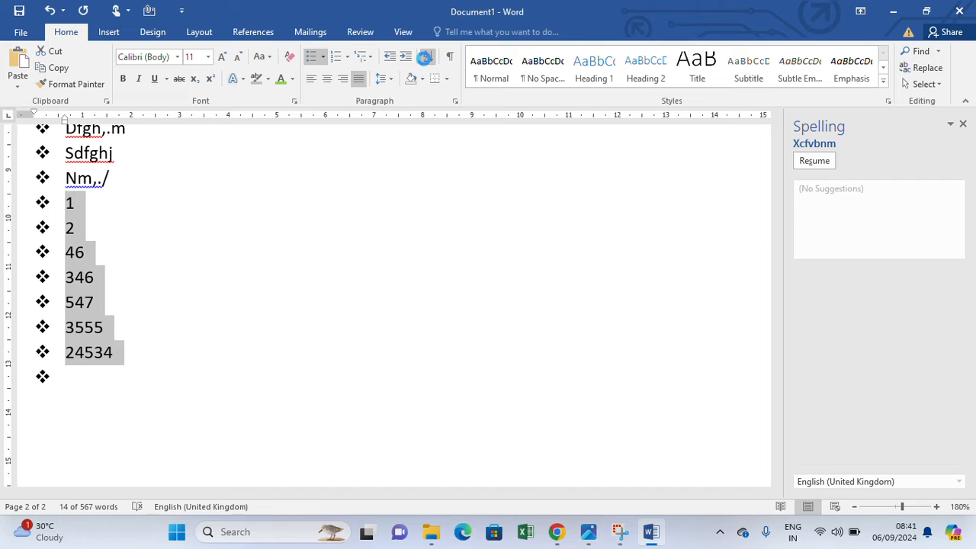
{"action": "left_click", "coordinate": [428, 57]}
{"action": "left_click", "coordinate": [597, 198]}
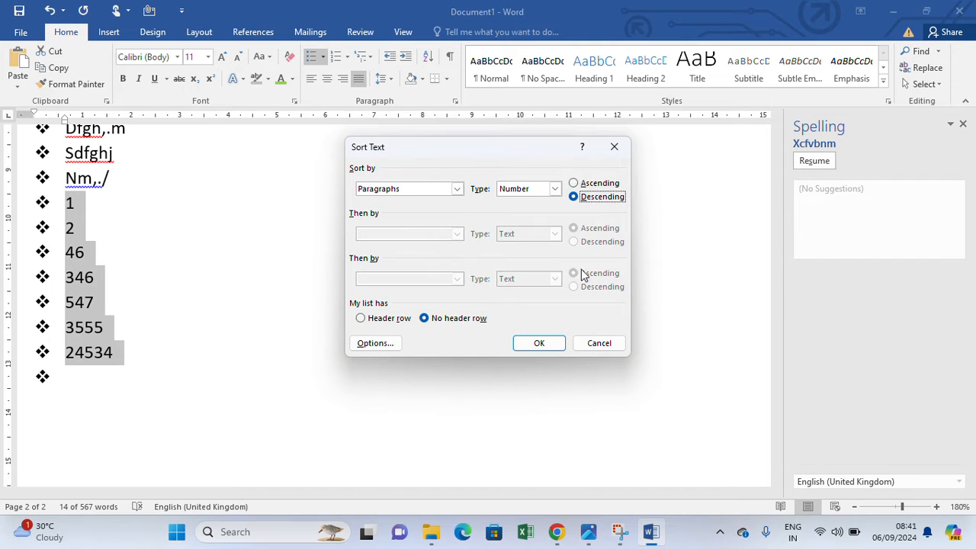
{"action": "left_click", "coordinate": [543, 345]}
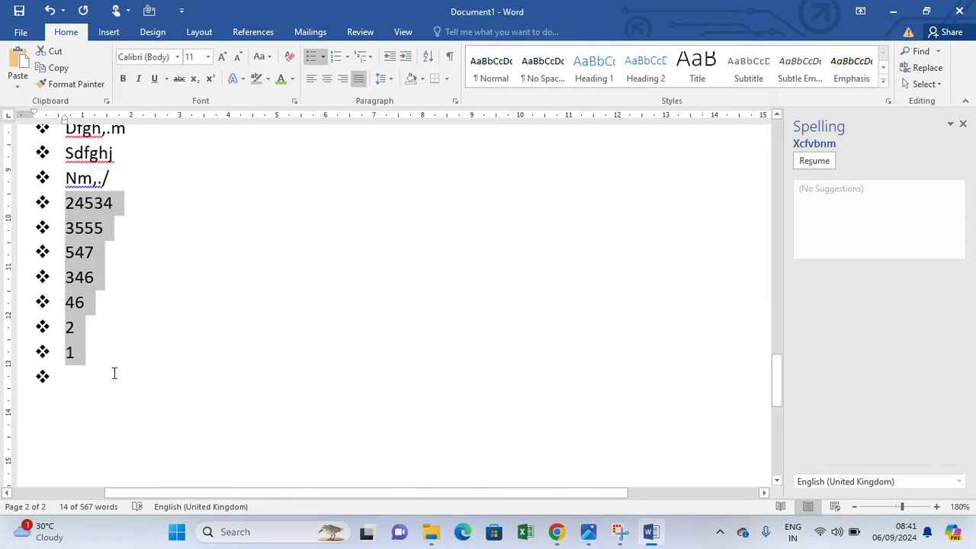
- Sort the bulleted text items from ASDFGHJKL;dfgh to Gukk by Paragraphs, type Text, in ascending order
{"action": "scroll", "coordinate": [346, 326], "scroll_direction": "up", "scroll_amount": 4}
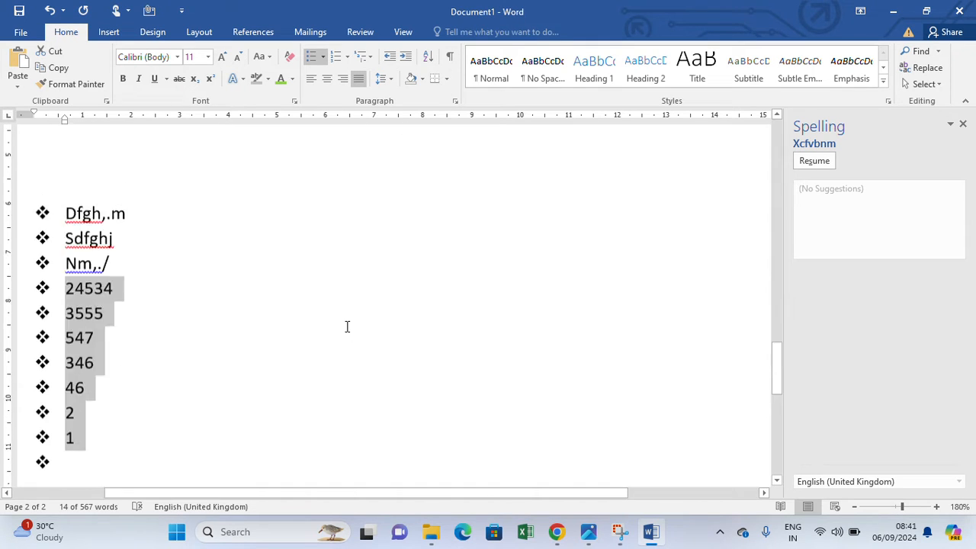
{"action": "scroll", "coordinate": [177, 229], "scroll_direction": "up", "scroll_amount": 2}
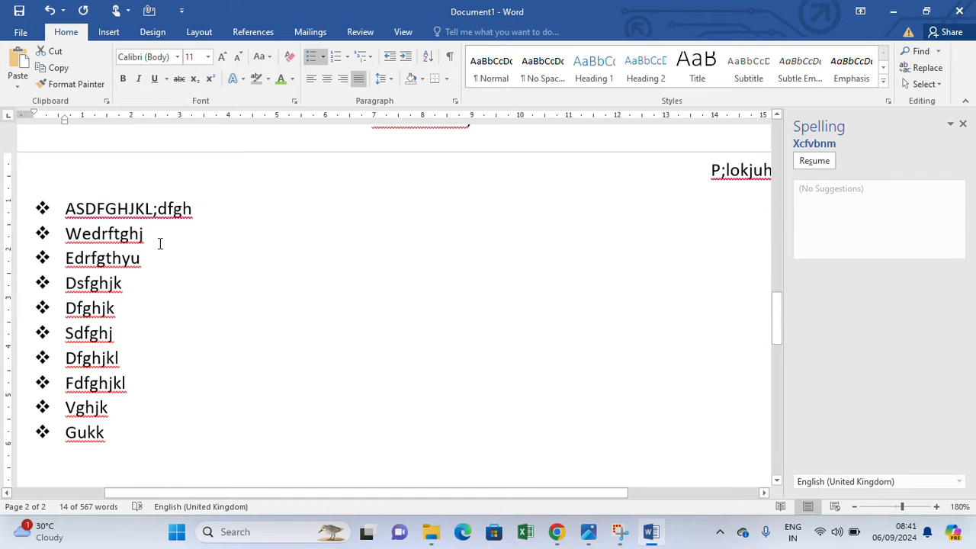
{"action": "left_click_drag", "start_coordinate": [64, 208], "coordinate": [134, 431]}
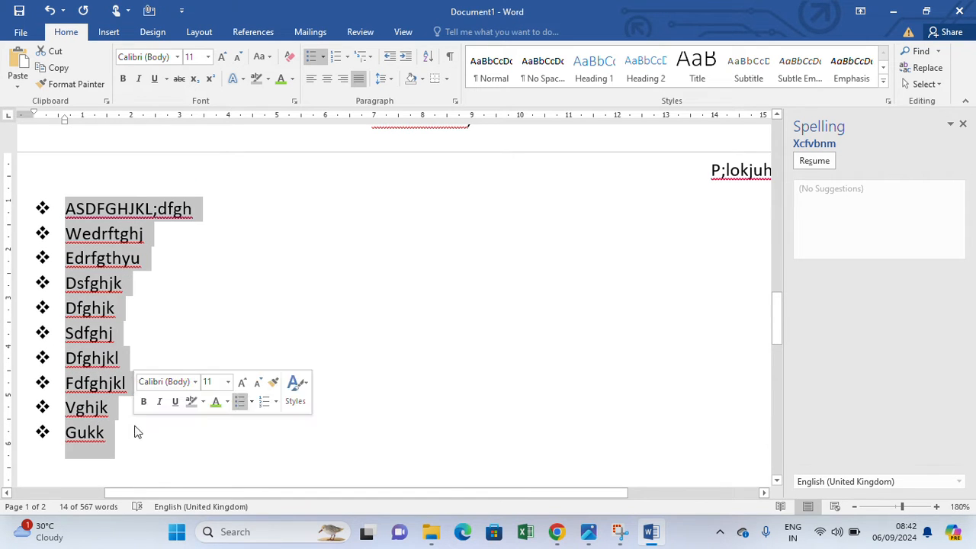
{"action": "left_click", "coordinate": [428, 55]}
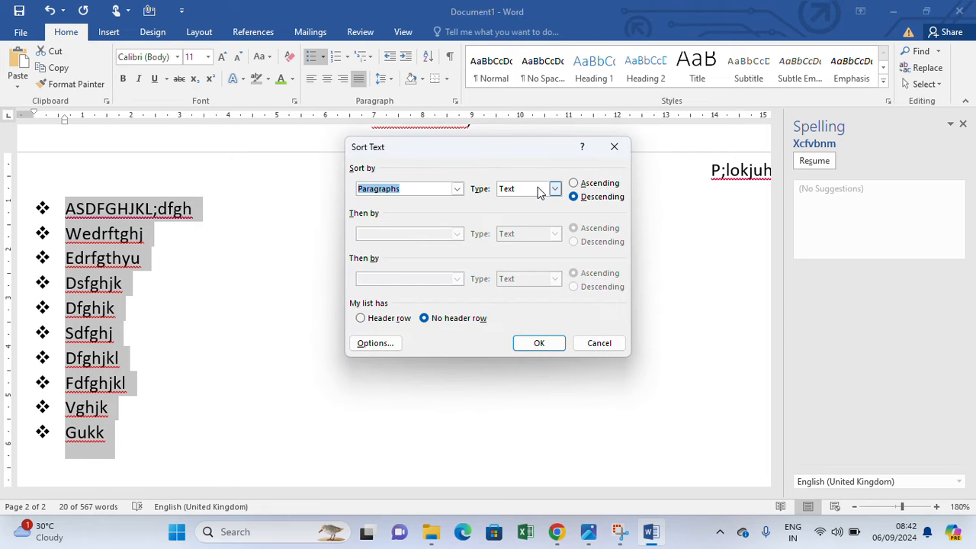
{"action": "left_click", "coordinate": [576, 183]}
{"action": "left_click", "coordinate": [541, 345]}
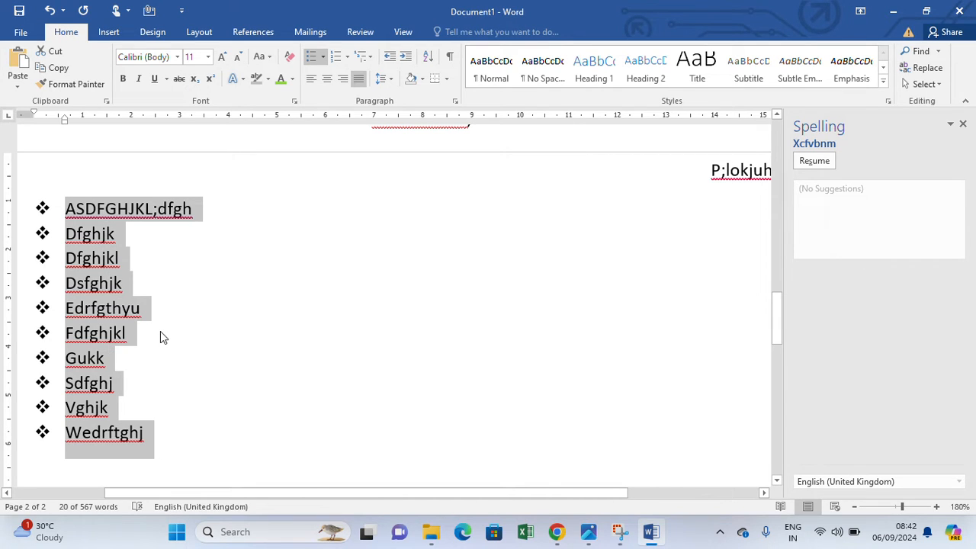
- Shade the text of the document's first paragraph with a light gold theme color
{"action": "left_click", "coordinate": [423, 80]}
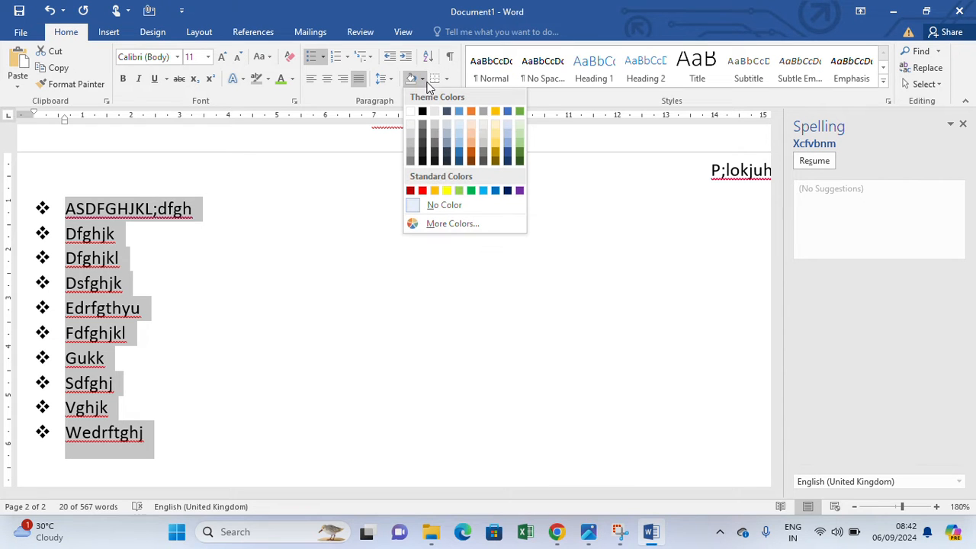
{"action": "scroll", "coordinate": [340, 250], "scroll_direction": "up", "scroll_amount": 5}
{"action": "scroll", "coordinate": [337, 251], "scroll_direction": "down", "scroll_amount": 6}
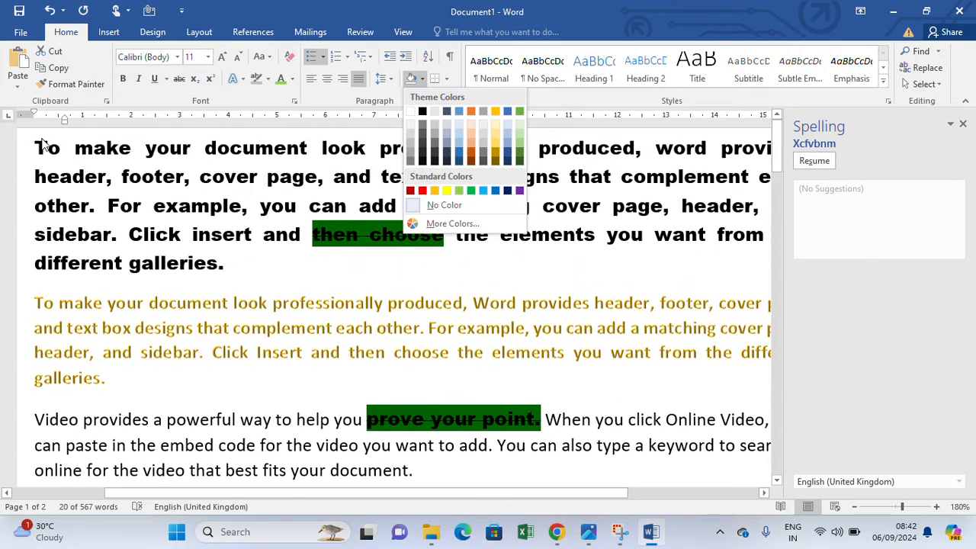
{"action": "mouse_move", "coordinate": [36, 145]}
{"action": "left_mouse_down"}
{"action": "mouse_move", "coordinate": [206, 268]}
{"action": "mouse_move", "coordinate": [221, 265]}
{"action": "left_mouse_up"}
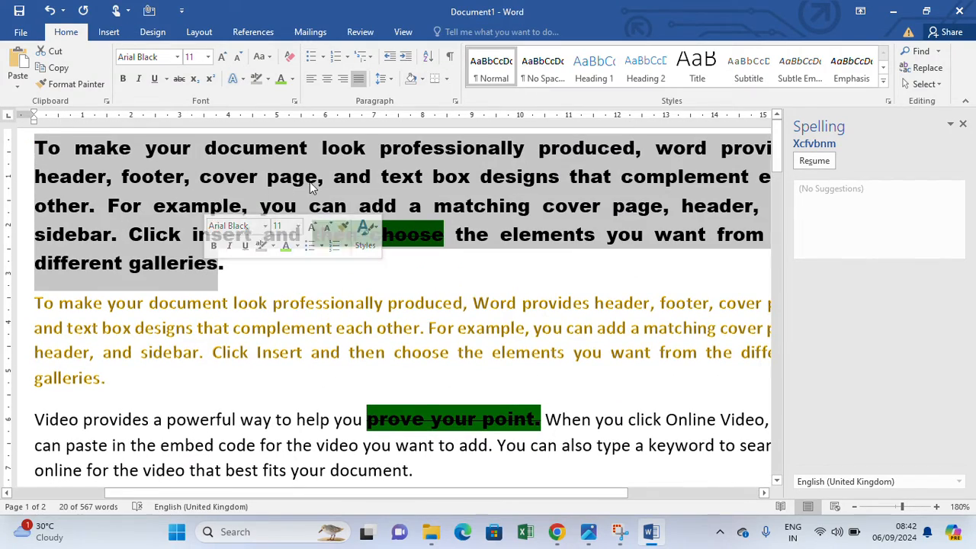
{"action": "left_click", "coordinate": [422, 79]}
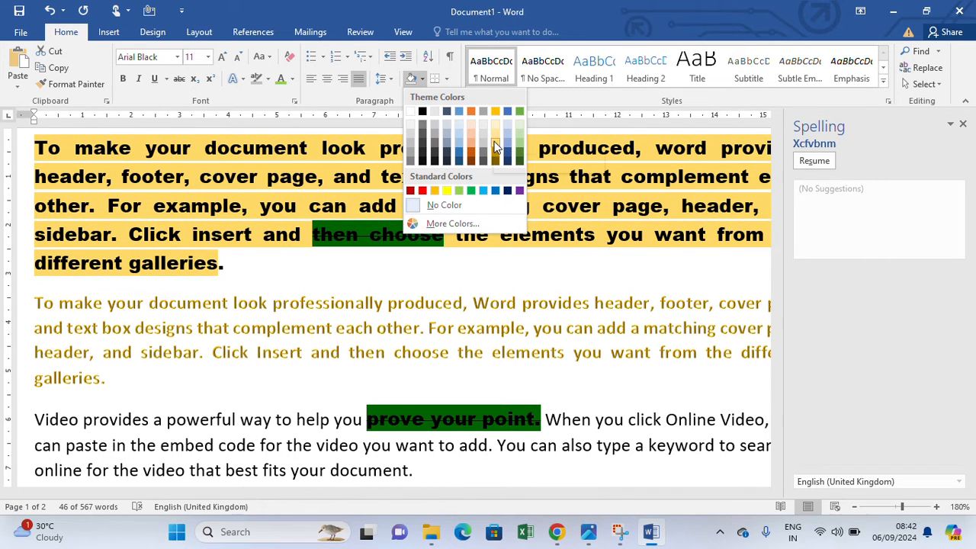
{"action": "left_click", "coordinate": [495, 146]}
{"action": "left_click", "coordinate": [342, 267]}
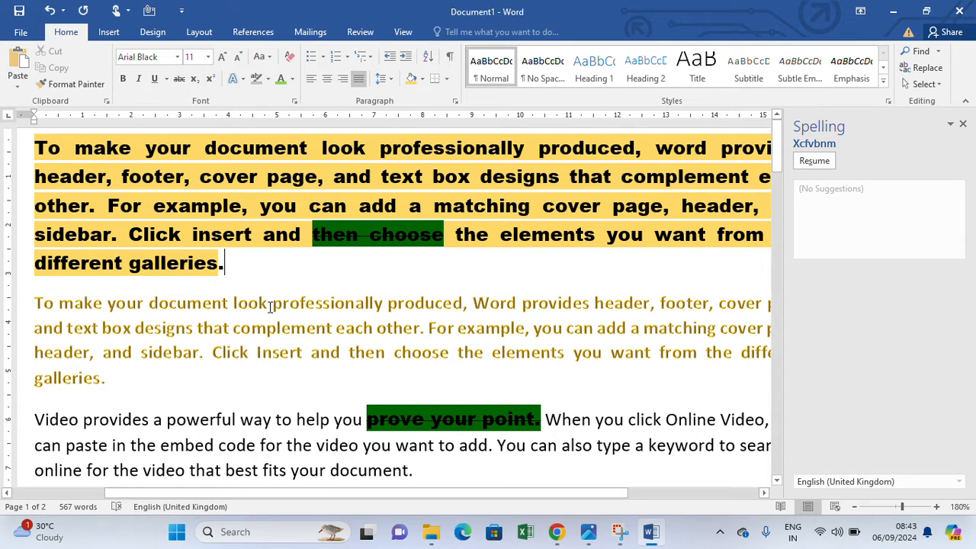
- Close the Spelling pane and apply All Borders to the whole document
{"action": "left_click", "coordinate": [967, 123]}
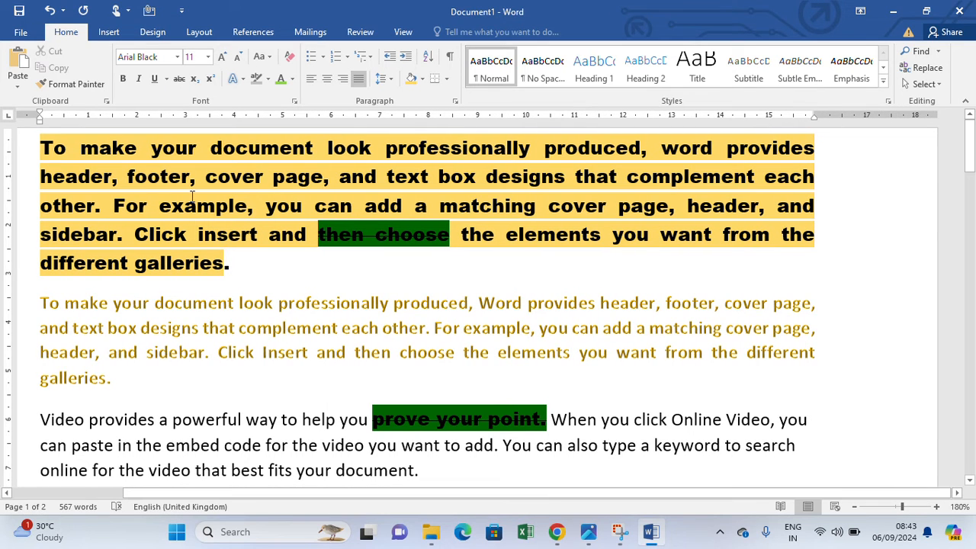
{"action": "key", "text": "ctrl+a"}
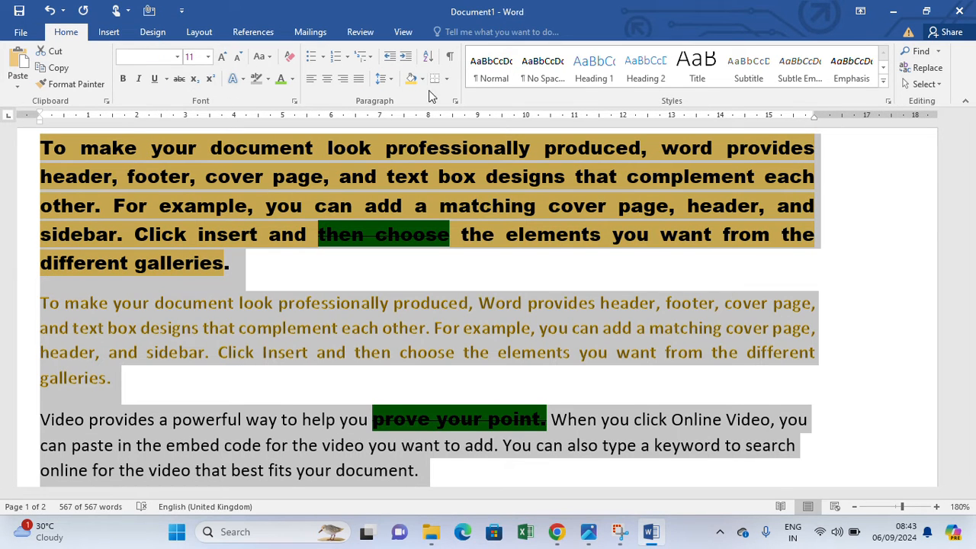
{"action": "left_click", "coordinate": [447, 78]}
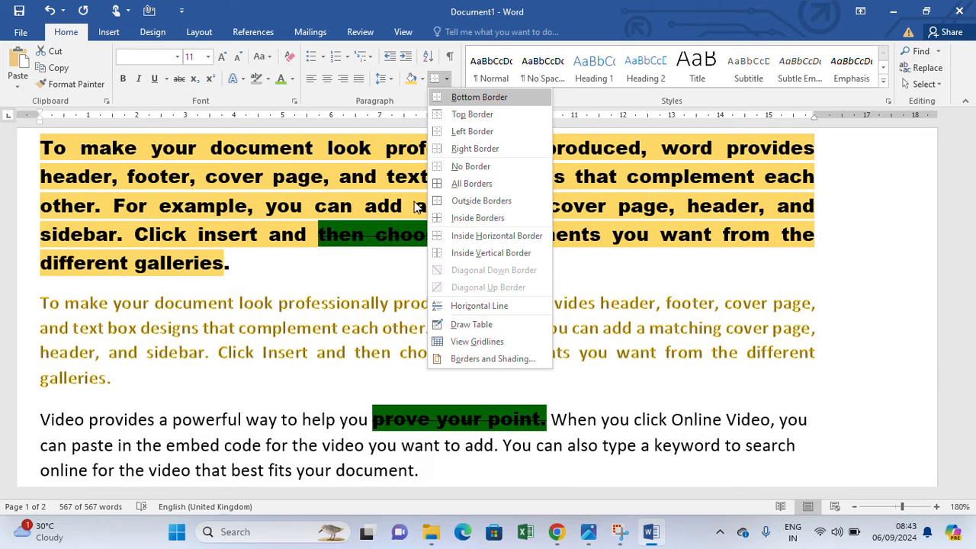
{"action": "left_click", "coordinate": [463, 189]}
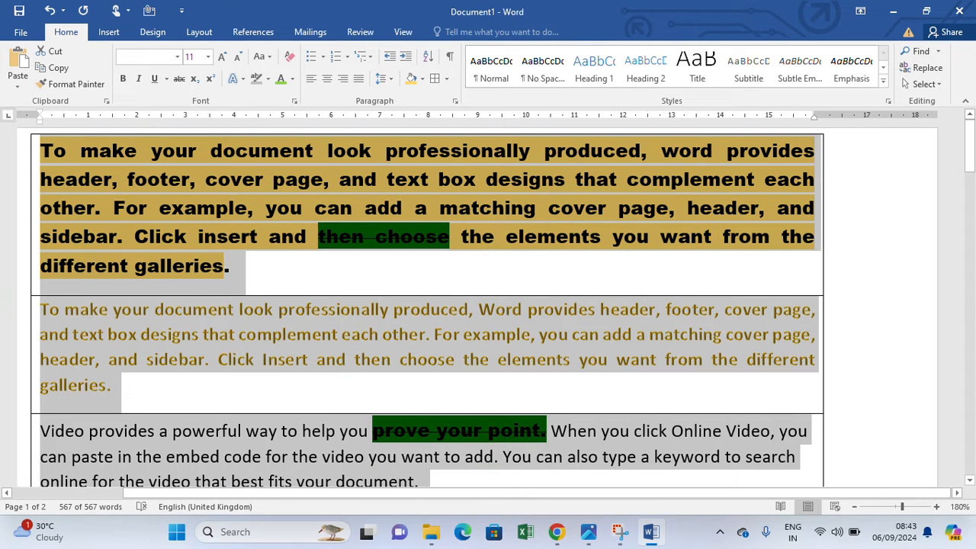
{"action": "left_click", "coordinate": [827, 245]}
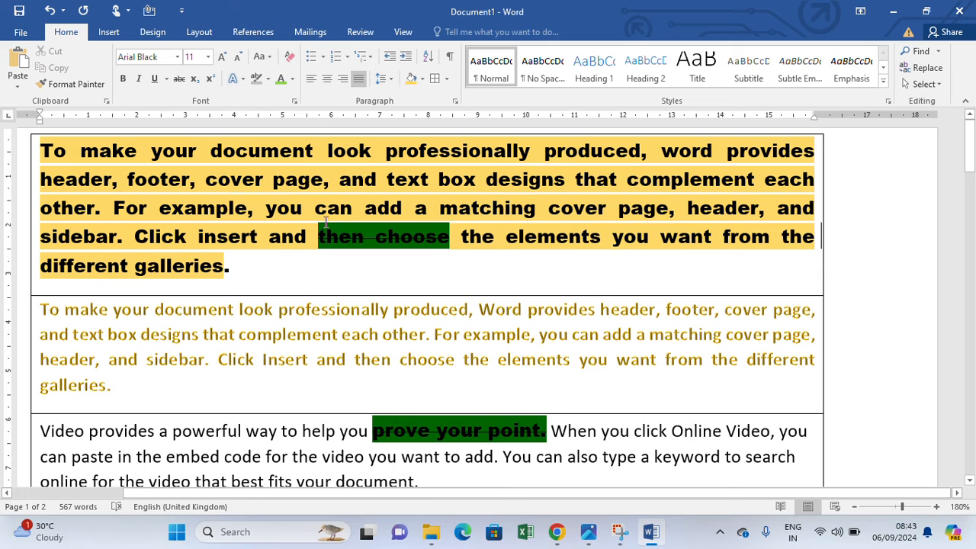
- Try inserting a horizontal line with the whole document selected, and undo it
{"action": "left_click", "coordinate": [447, 79]}
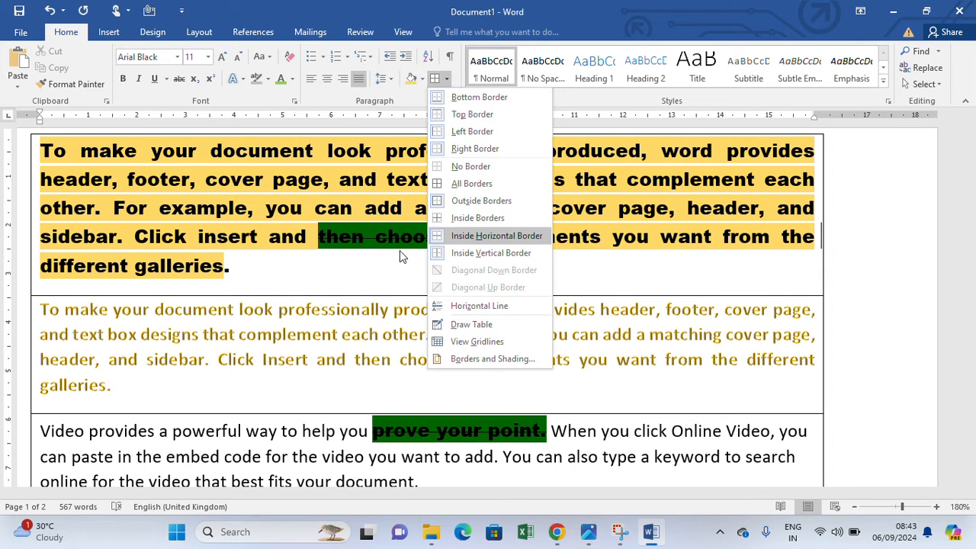
{"action": "left_click", "coordinate": [366, 265]}
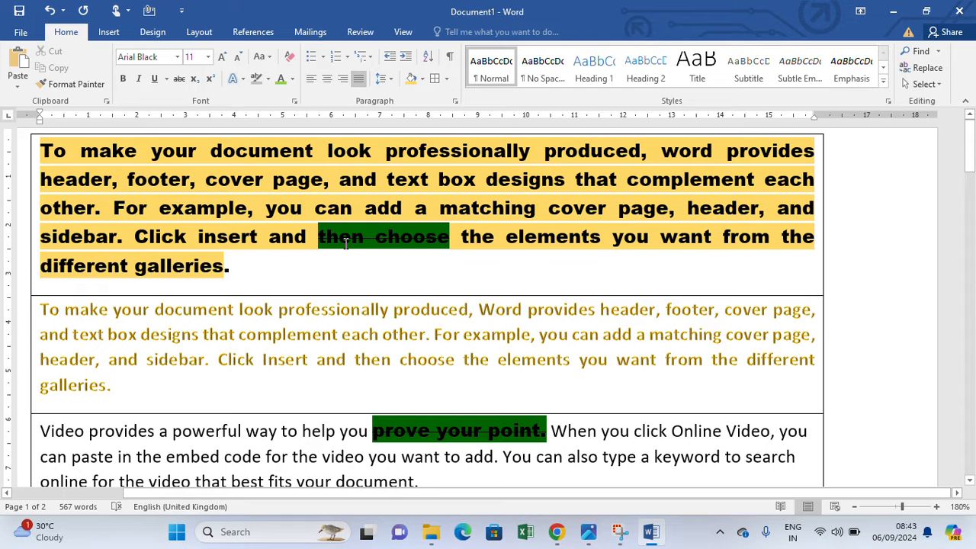
{"action": "key", "text": "ctrl+a"}
{"action": "left_click", "coordinate": [448, 79]}
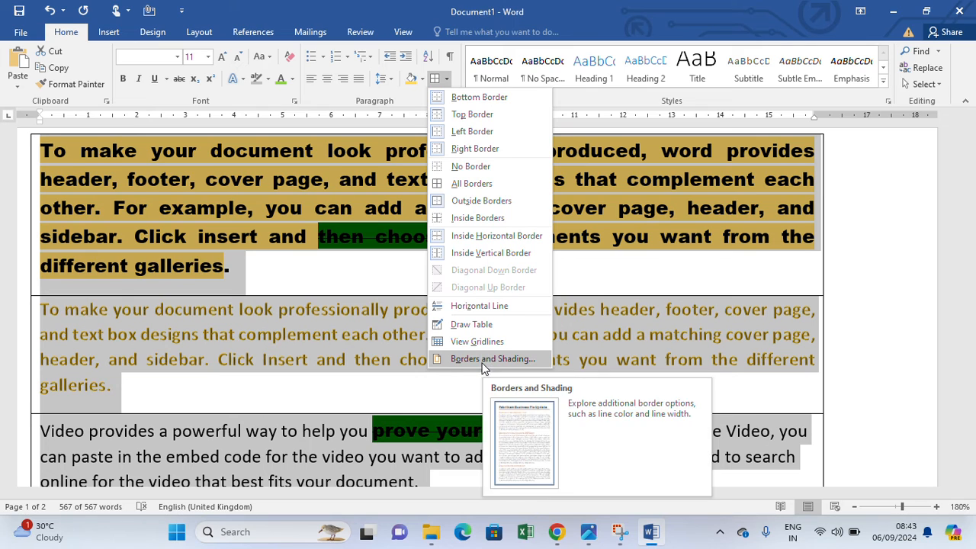
{"action": "left_click", "coordinate": [477, 308]}
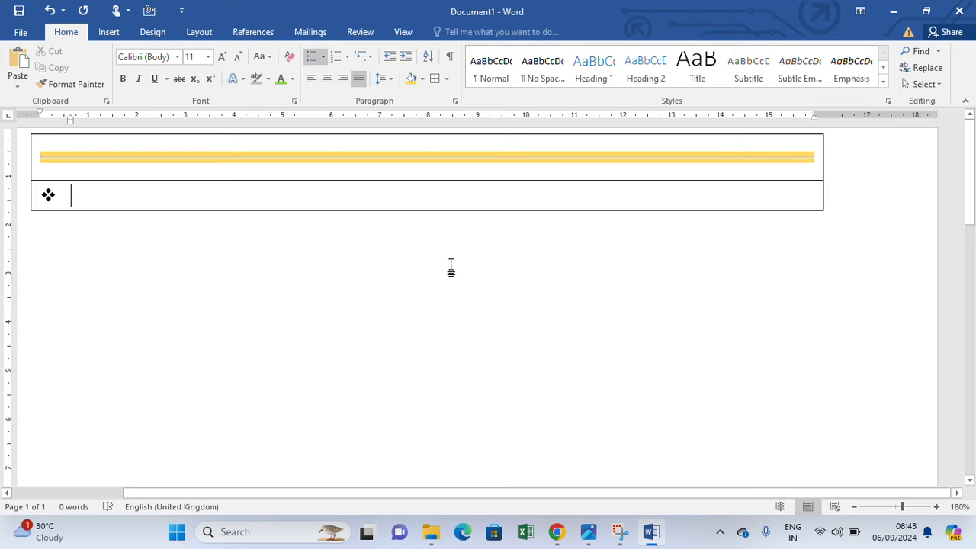
{"action": "key", "text": "ctrl+z"}
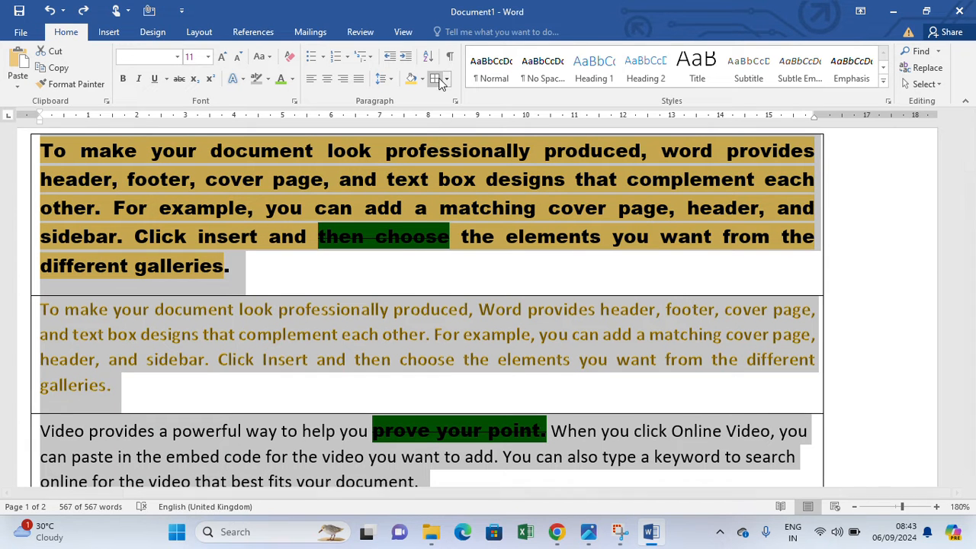
- Reapply All Borders to the entire selected document text and clear the selection
{"action": "left_click", "coordinate": [446, 80]}
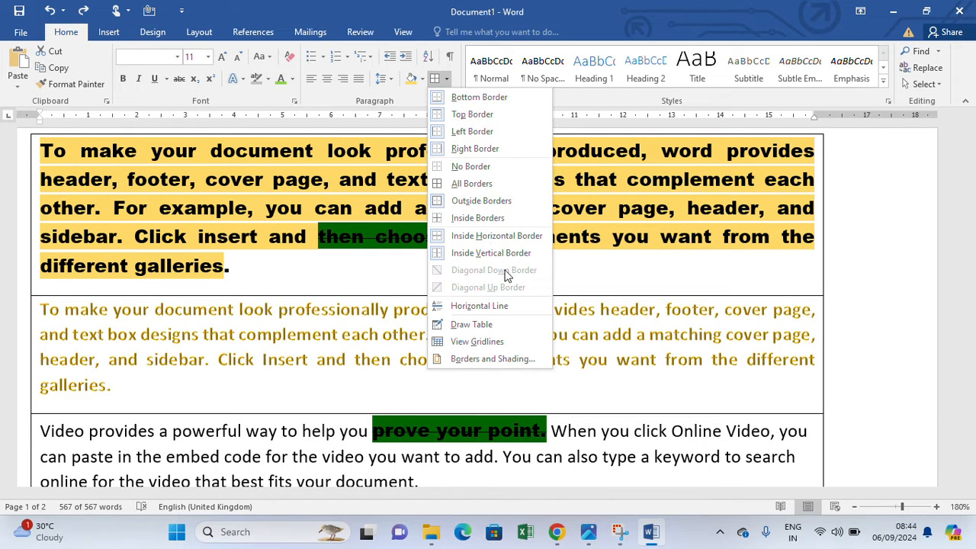
{"action": "left_click", "coordinate": [472, 184]}
{"action": "left_click", "coordinate": [429, 264]}
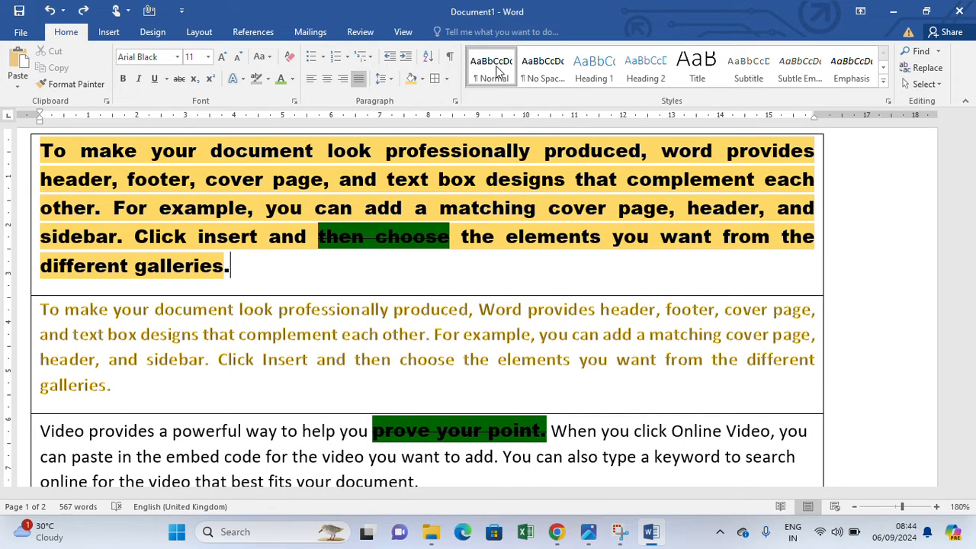
- Try the No Spacing style on the first paragraph and undo it
{"action": "left_click", "coordinate": [544, 77]}
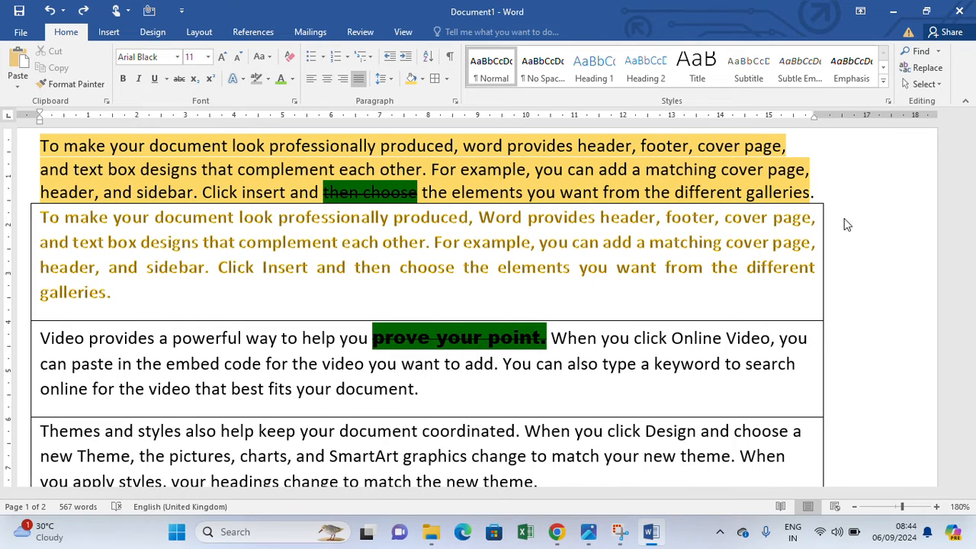
{"action": "key", "text": "ctrl+z"}
{"action": "left_click", "coordinate": [197, 206]}
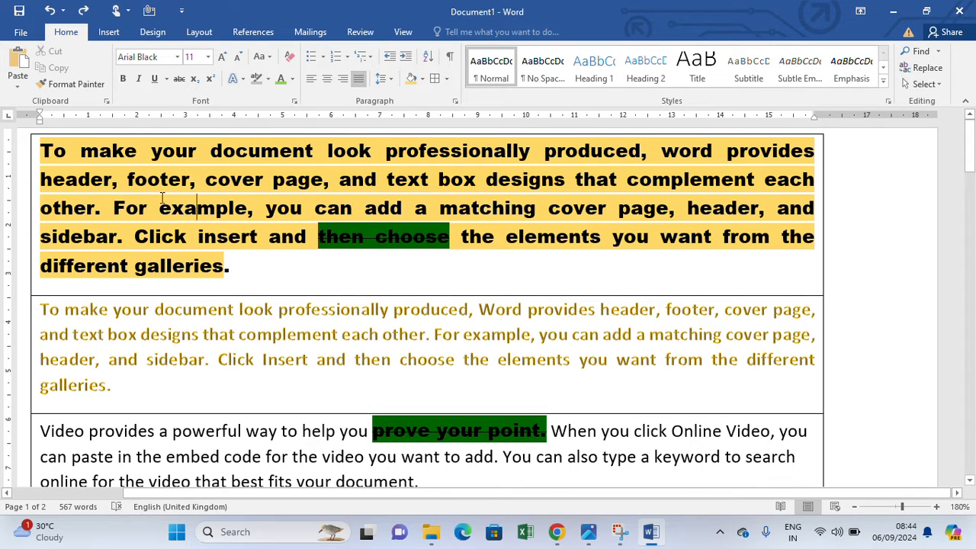
- Apply the Intense Quote style to the paragraph beginning "Themes and styles also help"
{"action": "left_click_drag", "start_coordinate": [47, 151], "coordinate": [283, 303]}
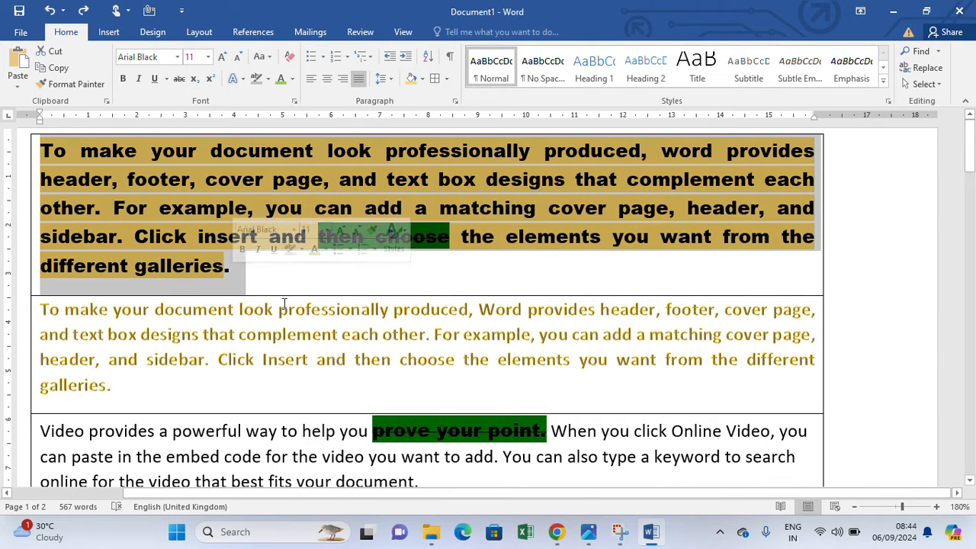
{"action": "scroll", "coordinate": [284, 304], "scroll_direction": "down", "scroll_amount": 3}
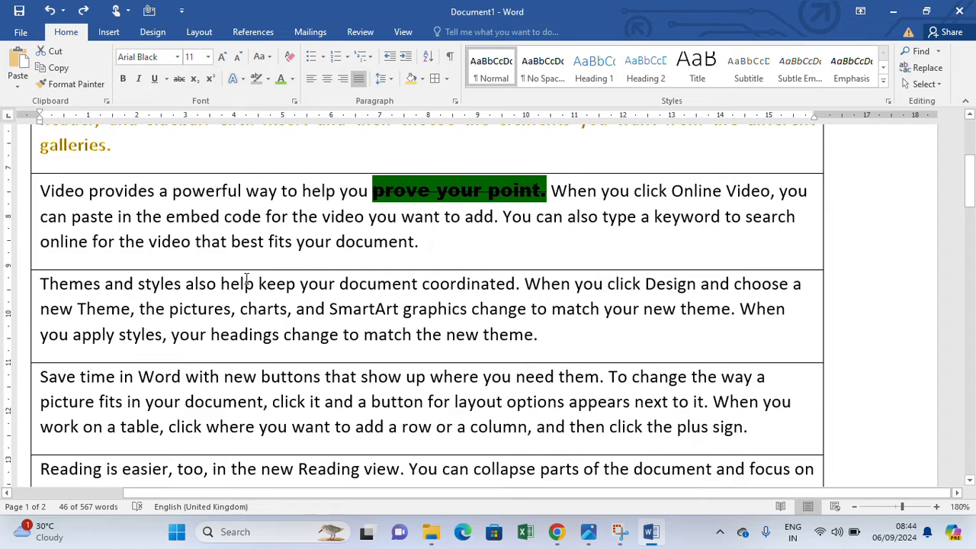
{"action": "scroll", "coordinate": [246, 279], "scroll_direction": "down", "scroll_amount": 1}
{"action": "left_click_drag", "start_coordinate": [44, 223], "coordinate": [558, 285]}
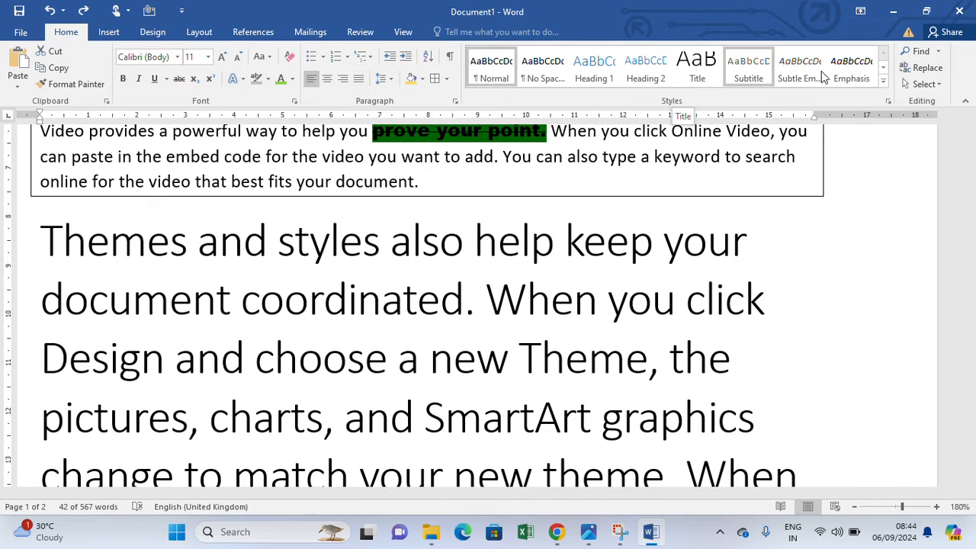
{"action": "left_click", "coordinate": [885, 84]}
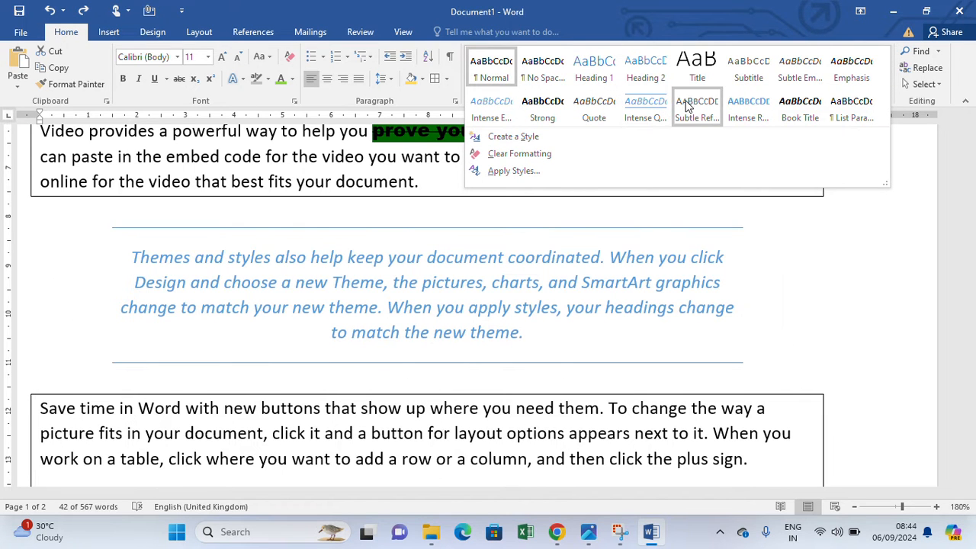
{"action": "left_click", "coordinate": [641, 108]}
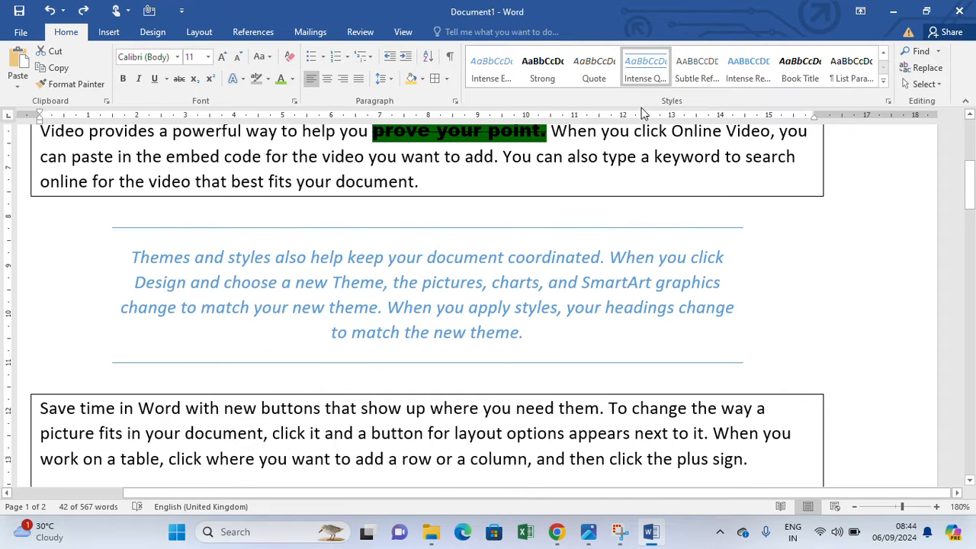
{"action": "left_click", "coordinate": [776, 312]}
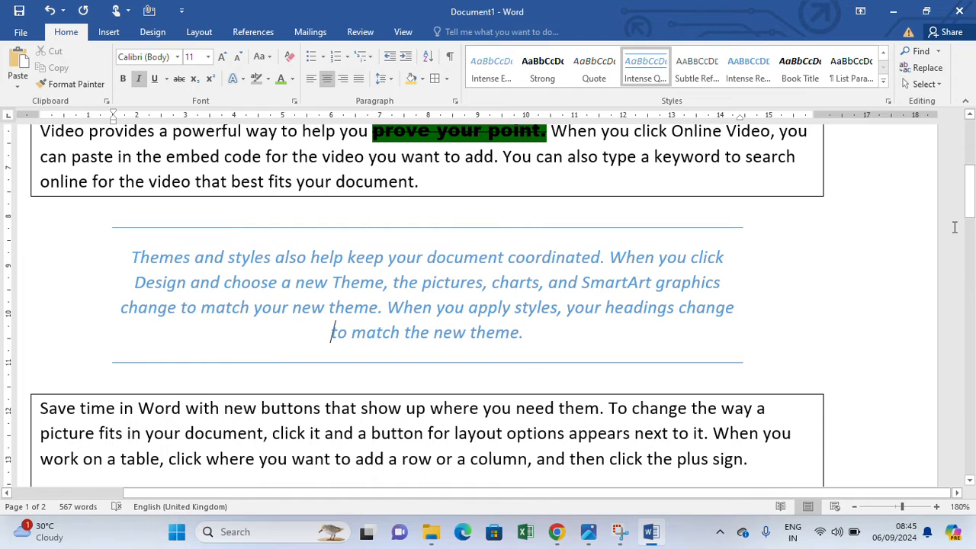
- Search the document for "Themes" with Find and go through its matches one by one
{"action": "left_click", "coordinate": [939, 52]}
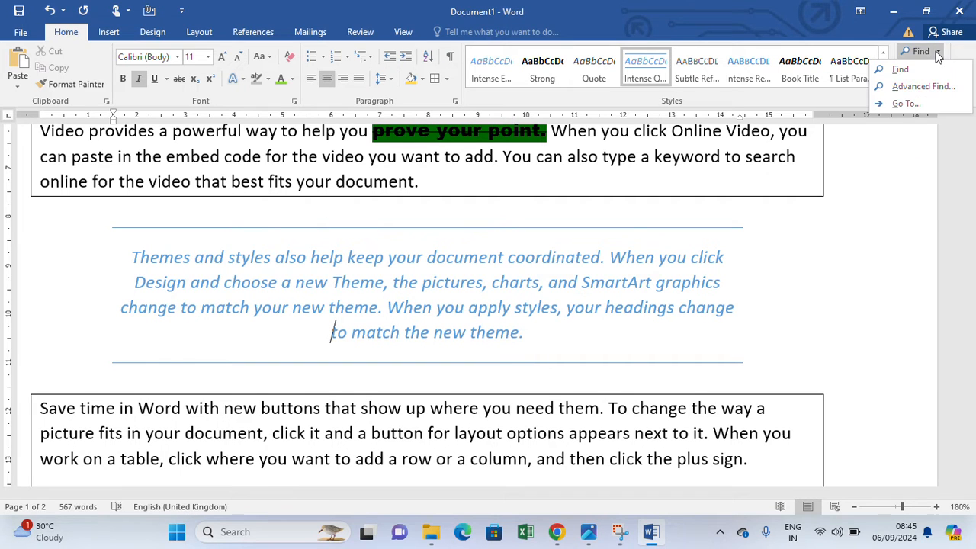
{"action": "left_click", "coordinate": [913, 70]}
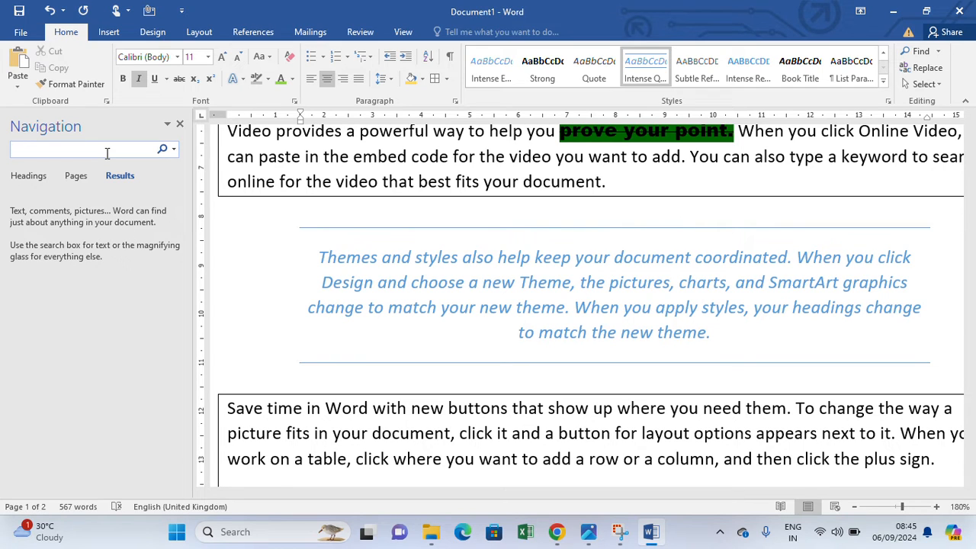
{"action": "type", "text": "Te"}
{"action": "key", "text": "BackSpace"}
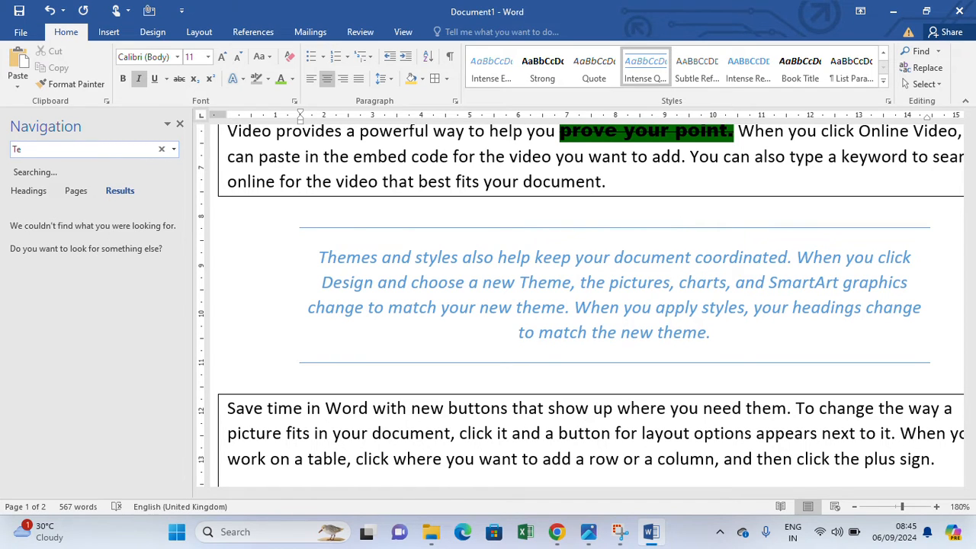
{"action": "type", "text": "h"}
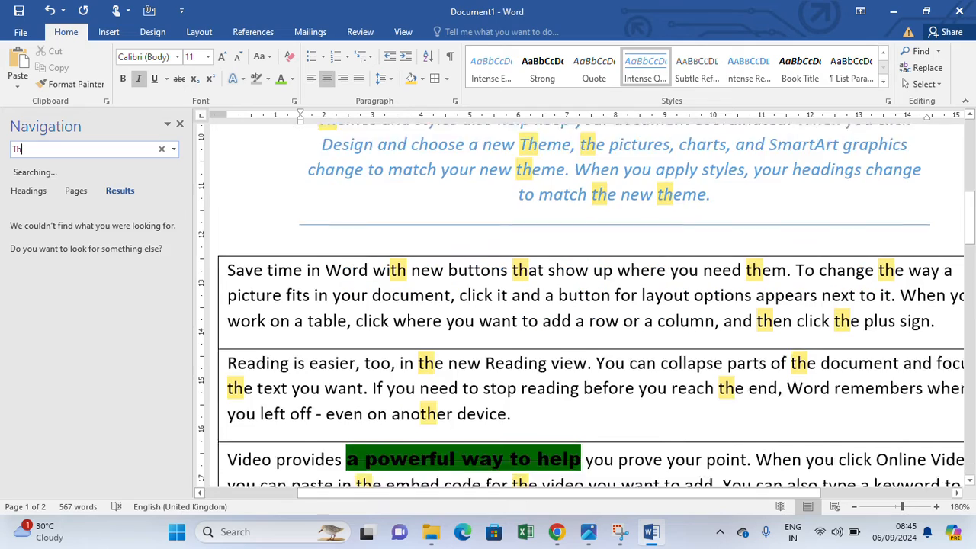
{"action": "type", "text": "emes"}
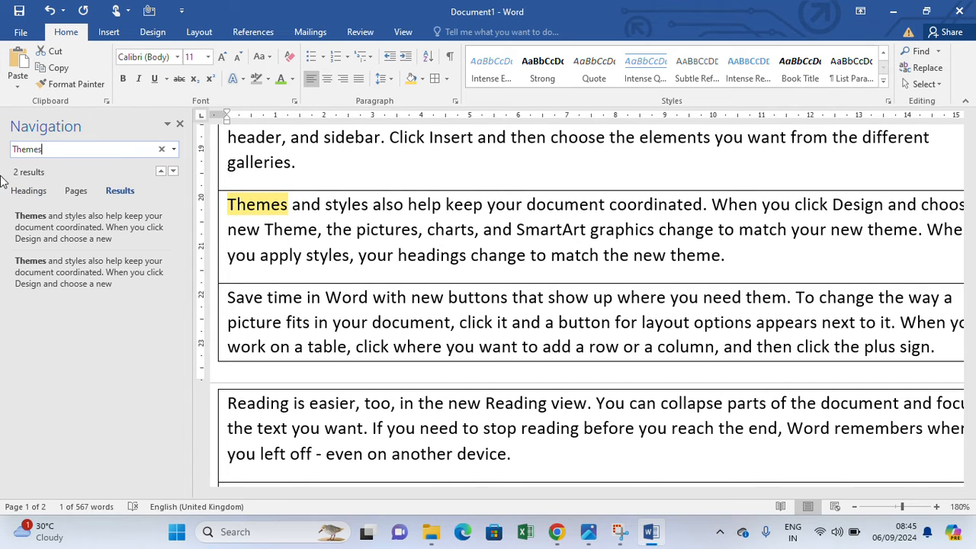
{"action": "left_click", "coordinate": [161, 174]}
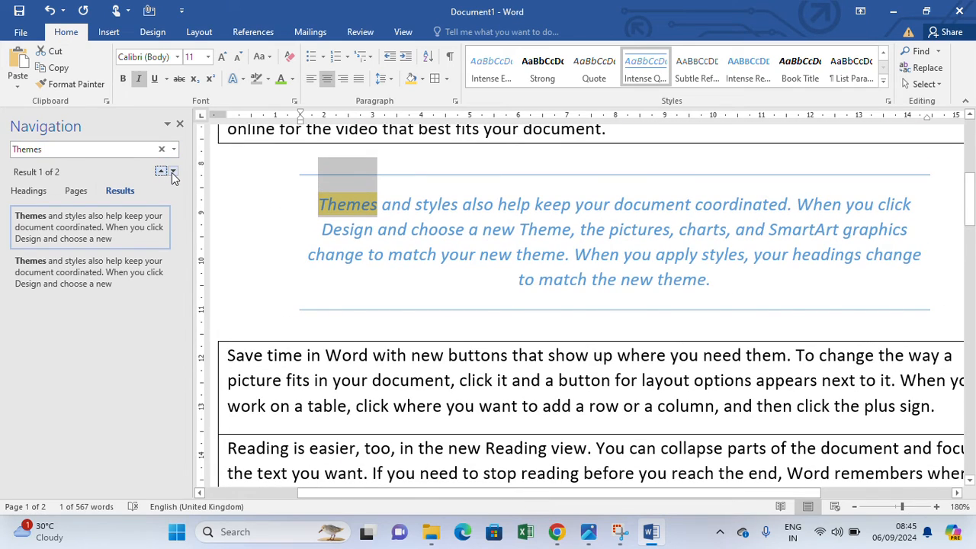
{"action": "left_click", "coordinate": [173, 173]}
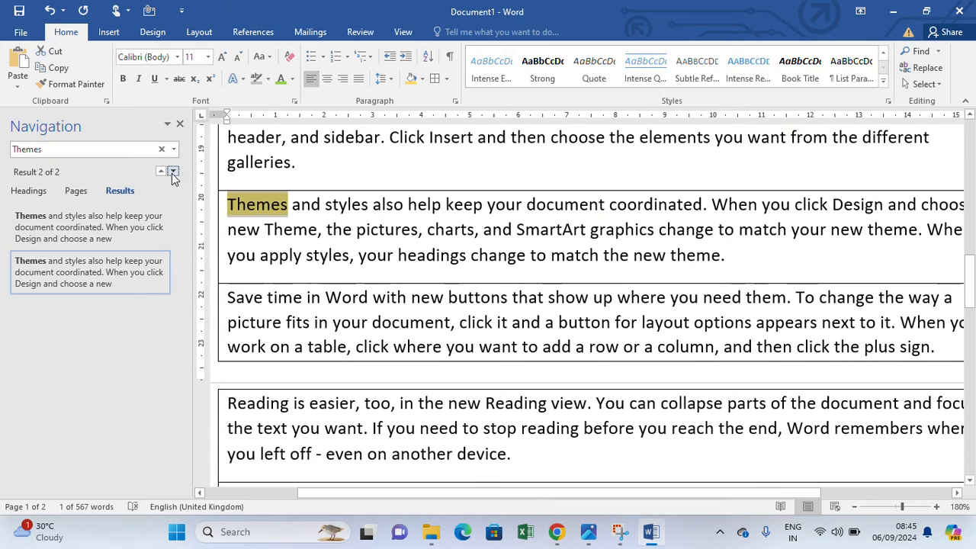
- Shorten the search term to "Theme" and review its matches in the results list and throughout the document
{"action": "left_click", "coordinate": [78, 152]}
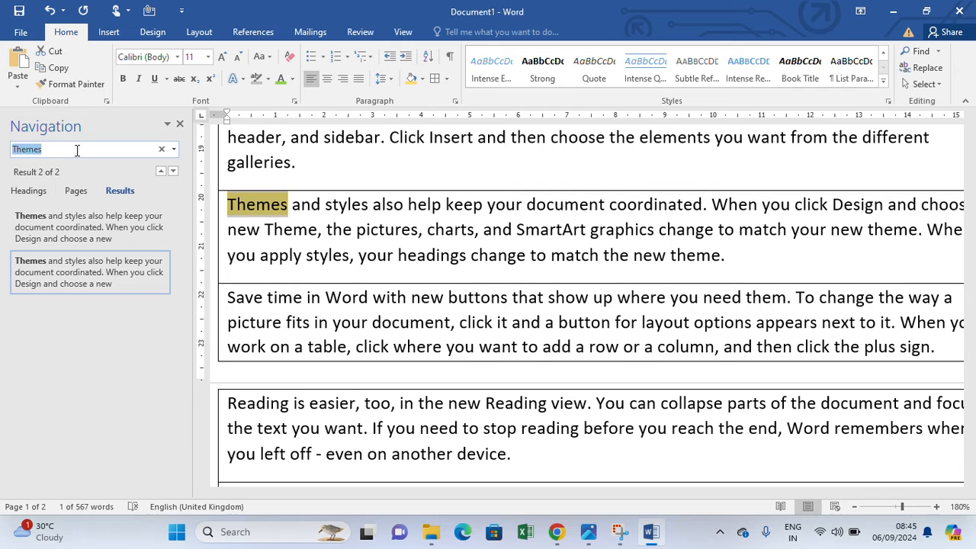
{"action": "left_click", "coordinate": [67, 150]}
{"action": "key", "text": "BackSpace"}
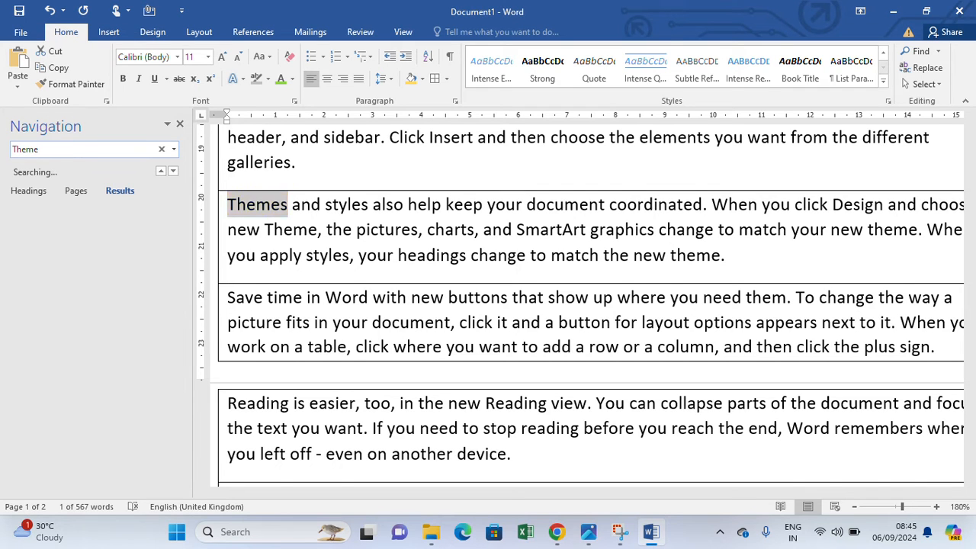
{"action": "scroll", "coordinate": [83, 362], "scroll_direction": "down", "scroll_amount": 2}
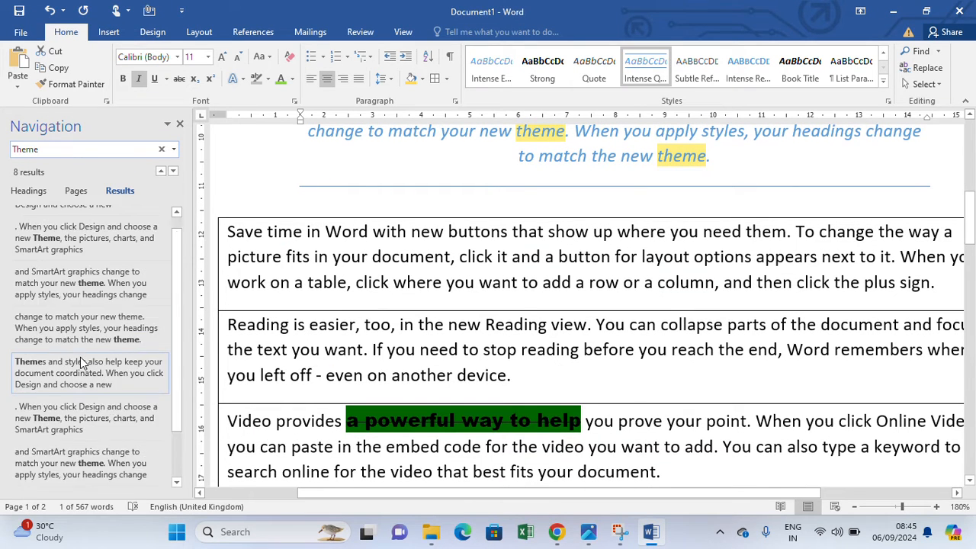
{"action": "scroll", "coordinate": [83, 362], "scroll_direction": "up", "scroll_amount": 2}
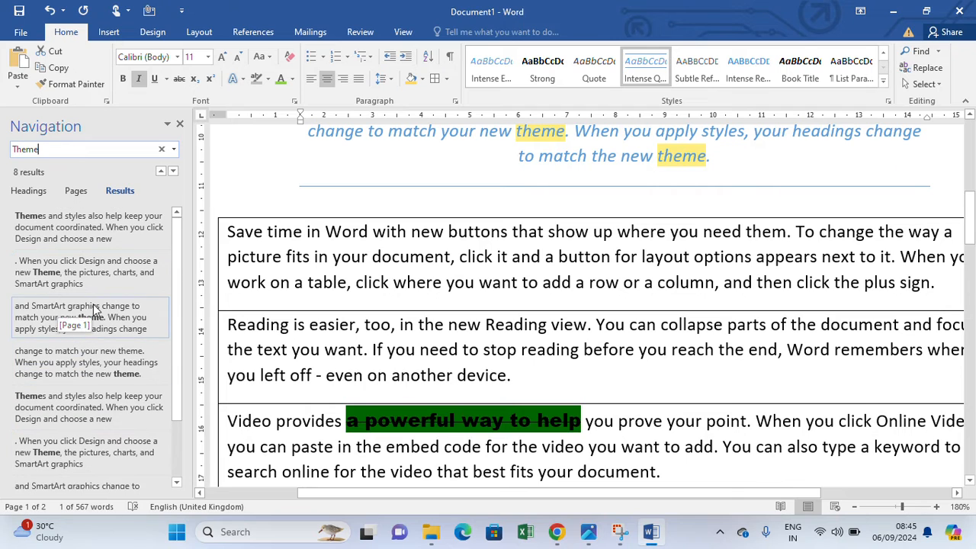
{"action": "left_click", "coordinate": [160, 175]}
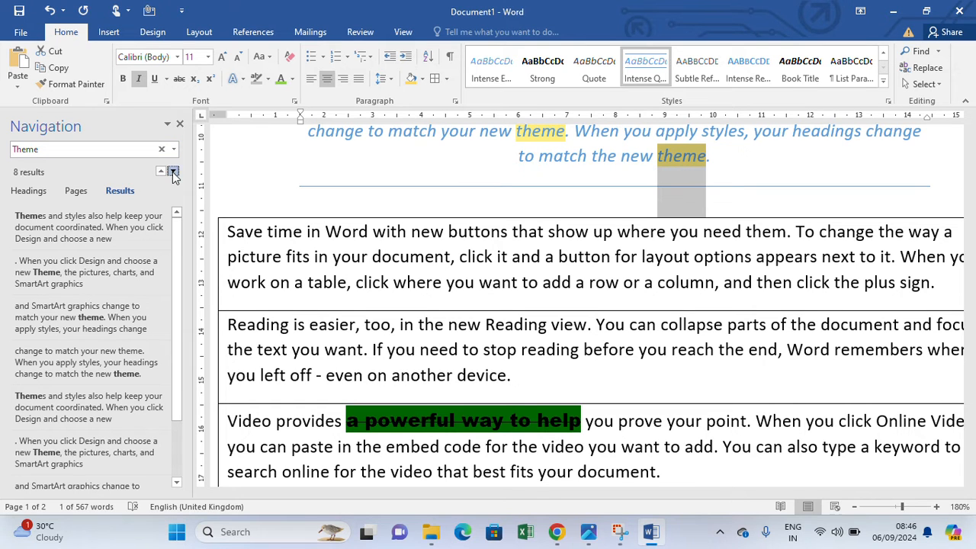
{"action": "scroll", "coordinate": [564, 266], "scroll_direction": "down", "scroll_amount": 8}
{"action": "scroll", "coordinate": [564, 266], "scroll_direction": "up", "scroll_amount": 3}
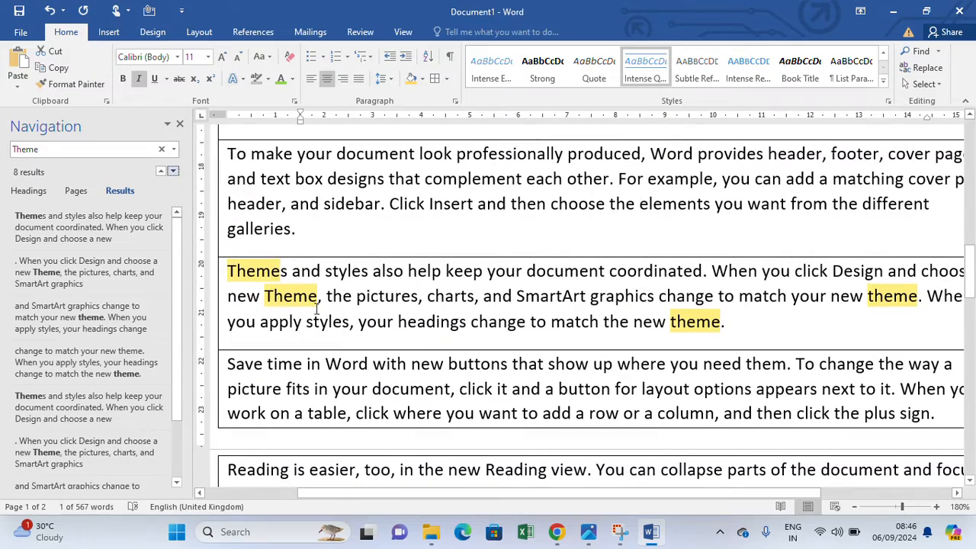
{"action": "scroll", "coordinate": [847, 281], "scroll_direction": "up", "scroll_amount": 8}
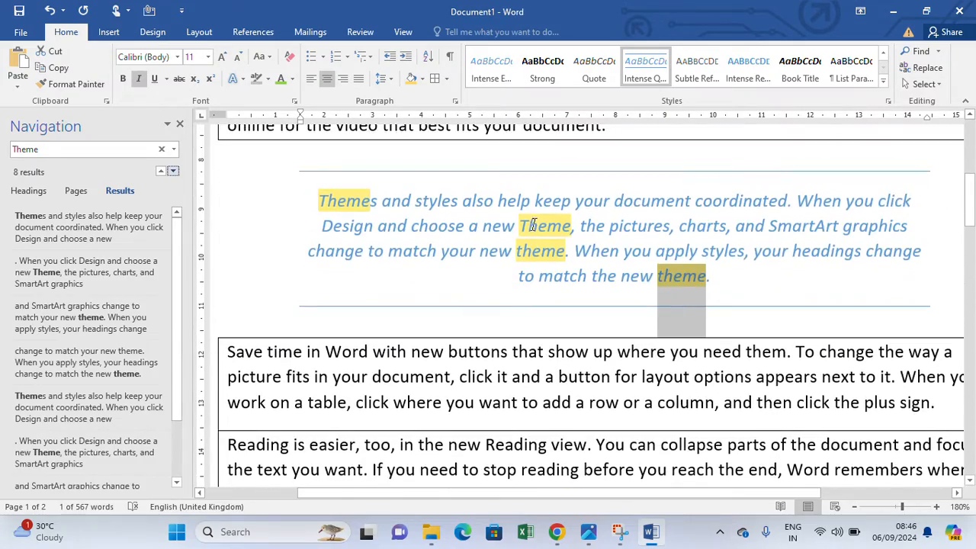
{"action": "scroll", "coordinate": [392, 219], "scroll_direction": "up", "scroll_amount": 5}
{"action": "scroll", "coordinate": [584, 218], "scroll_direction": "down", "scroll_amount": 15}
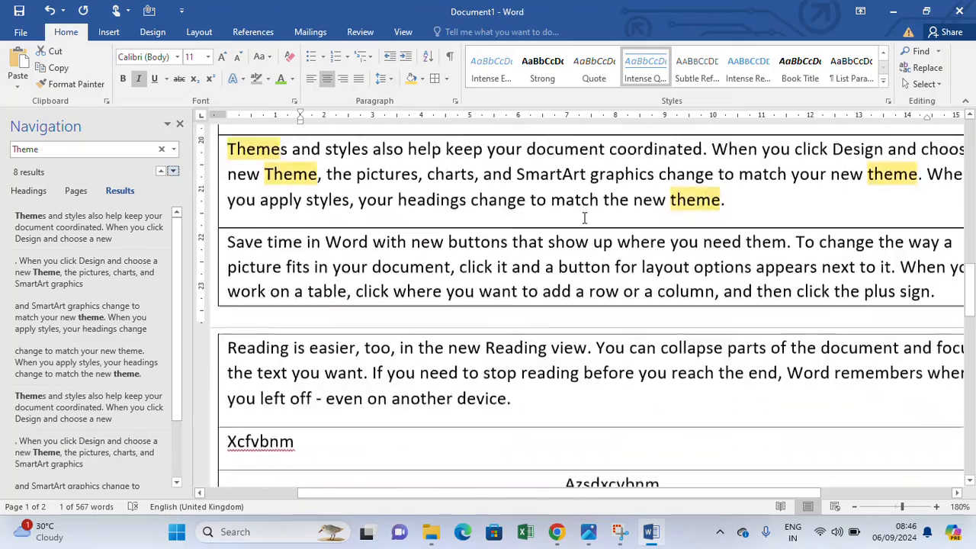
{"action": "scroll", "coordinate": [585, 218], "scroll_direction": "up", "scroll_amount": 15}
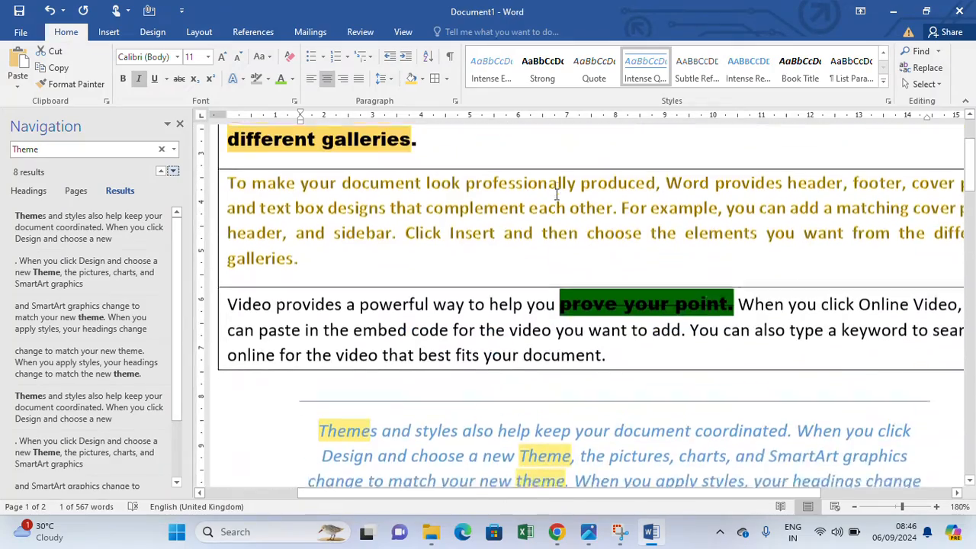
- Clear the search term and search the document for "you", extending it to "your"
{"action": "left_click", "coordinate": [160, 149]}
{"action": "left_click", "coordinate": [106, 150]}
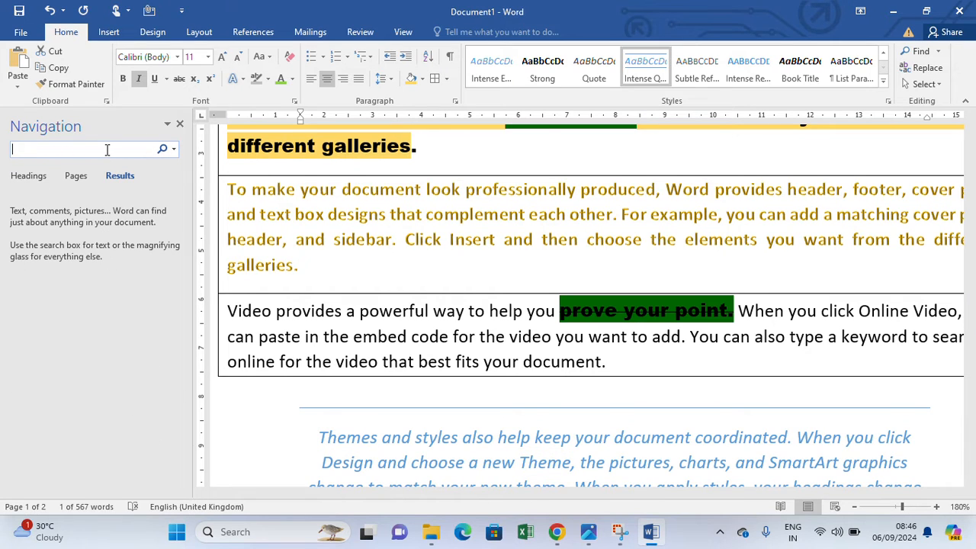
{"action": "type", "text": "you"}
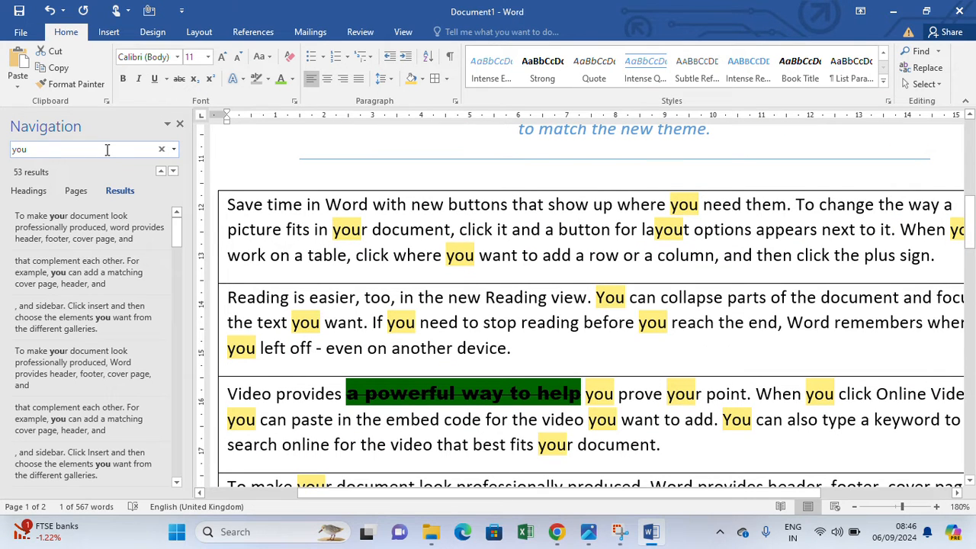
{"action": "type", "text": "r"}
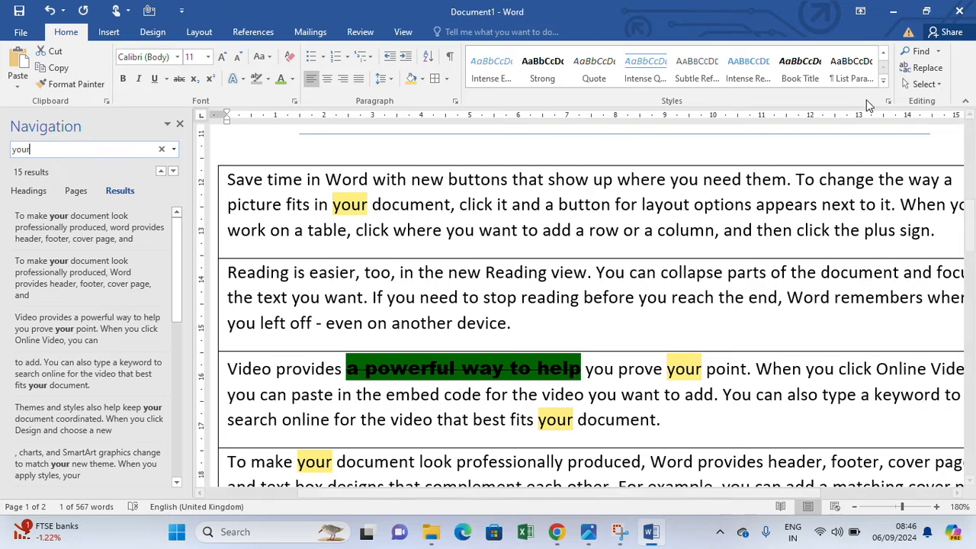
- Replace every "you" with "Your", continuing the search from the document's beginning, and close Find and Replace
{"action": "left_click", "coordinate": [909, 79]}
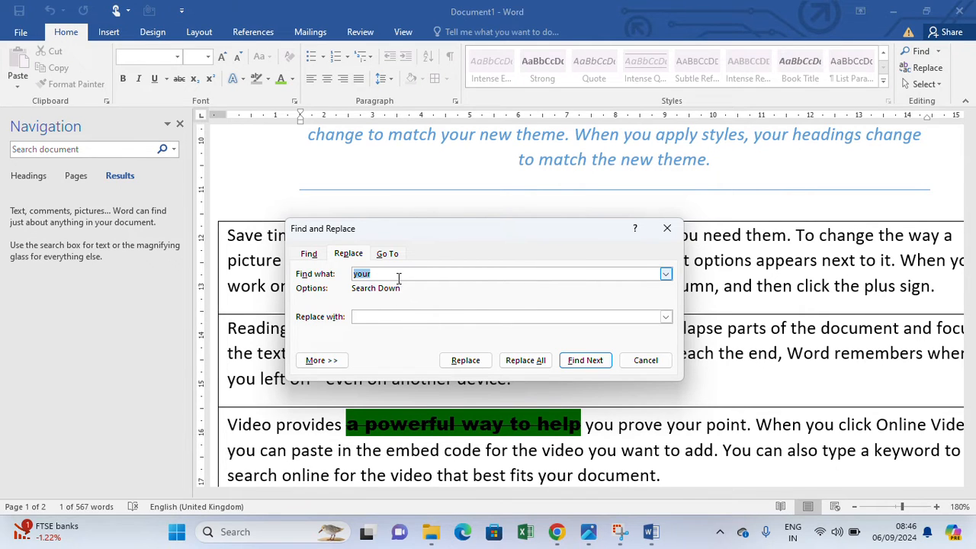
{"action": "left_click", "coordinate": [404, 316]}
{"action": "left_click", "coordinate": [398, 273]}
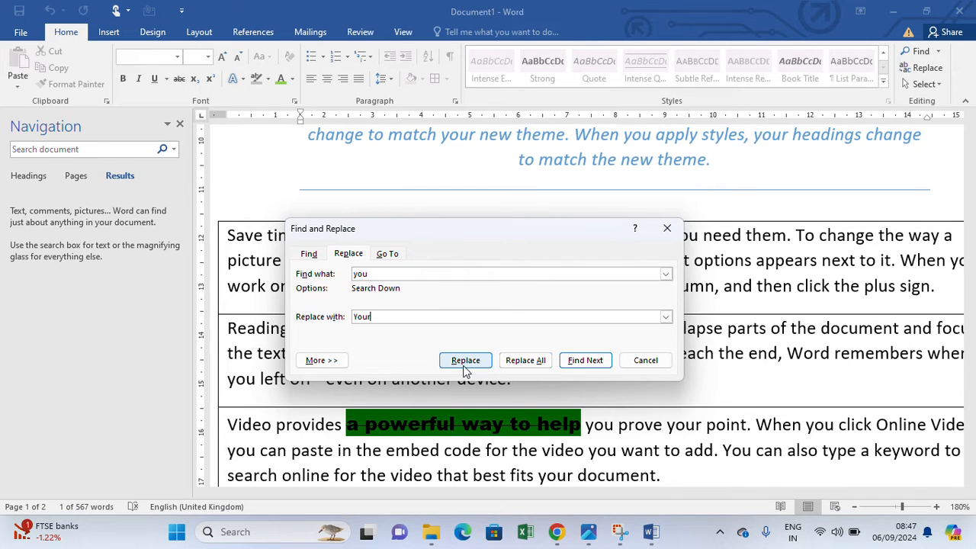
{"action": "left_click", "coordinate": [516, 367]}
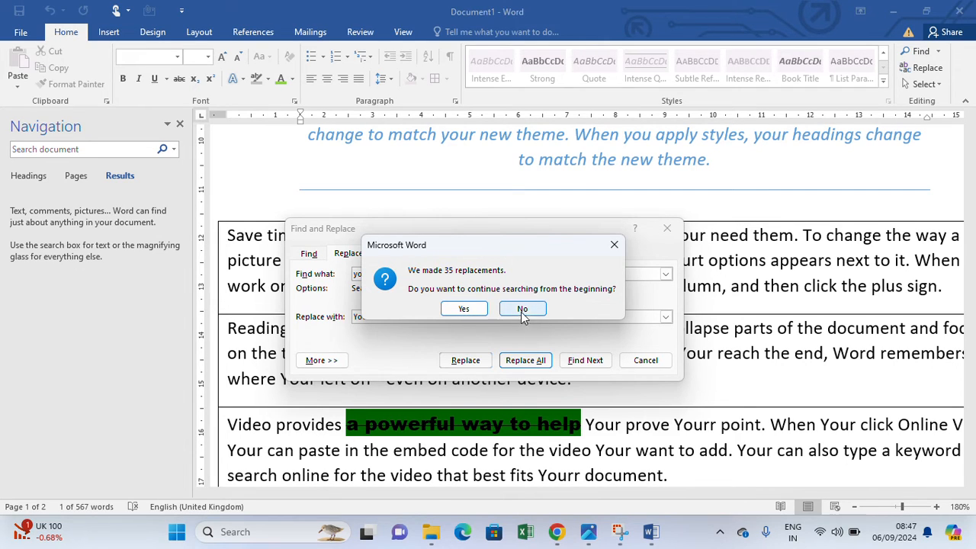
{"action": "left_click", "coordinate": [470, 311]}
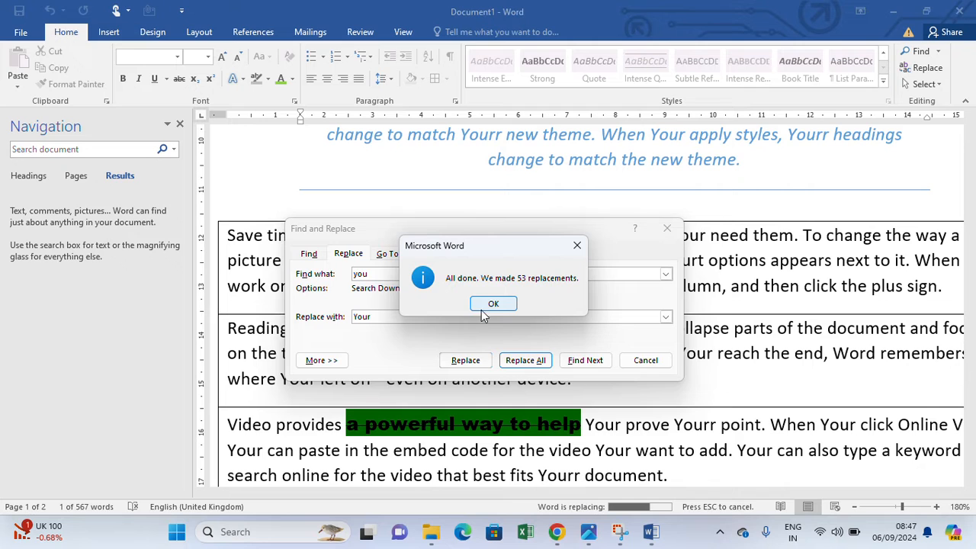
{"action": "left_click", "coordinate": [498, 312]}
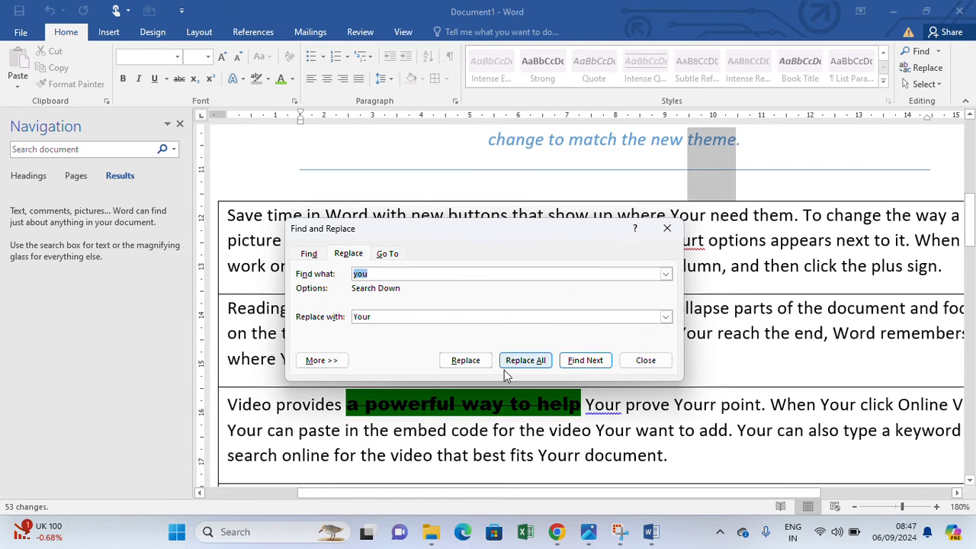
{"action": "left_click", "coordinate": [645, 360]}
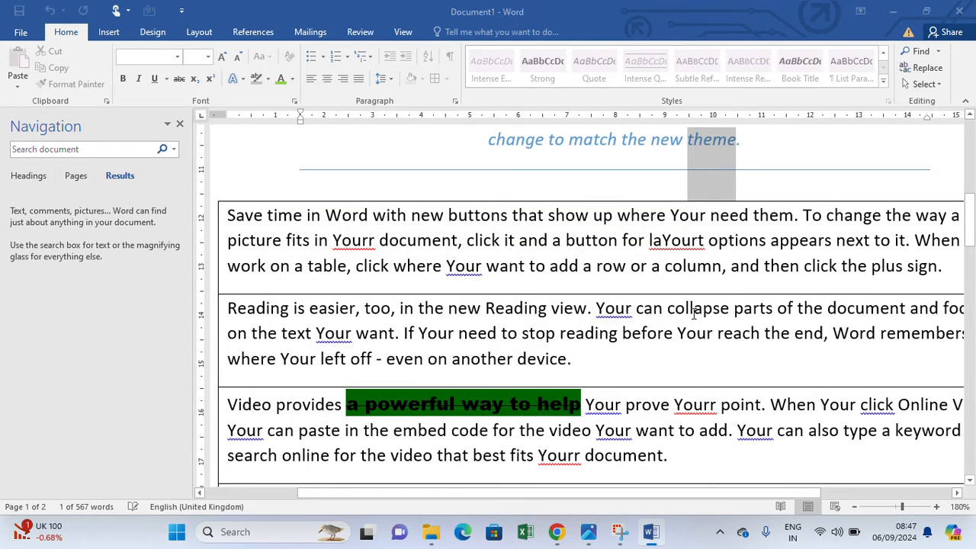
- Select all text with formatting similar to the Intense Quote paragraph and check the selection through the document
{"action": "scroll", "coordinate": [874, 149], "scroll_direction": "up", "scroll_amount": 5}
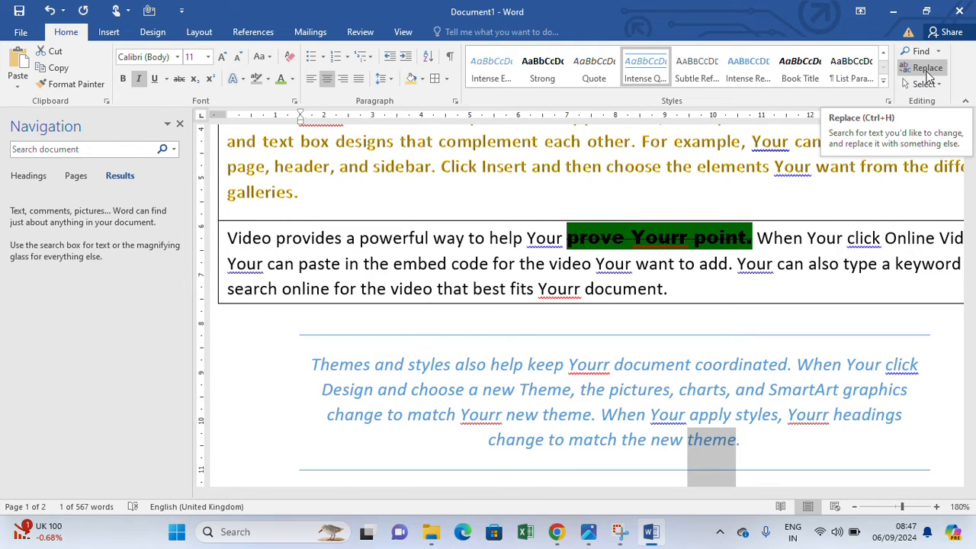
{"action": "left_click", "coordinate": [937, 85]}
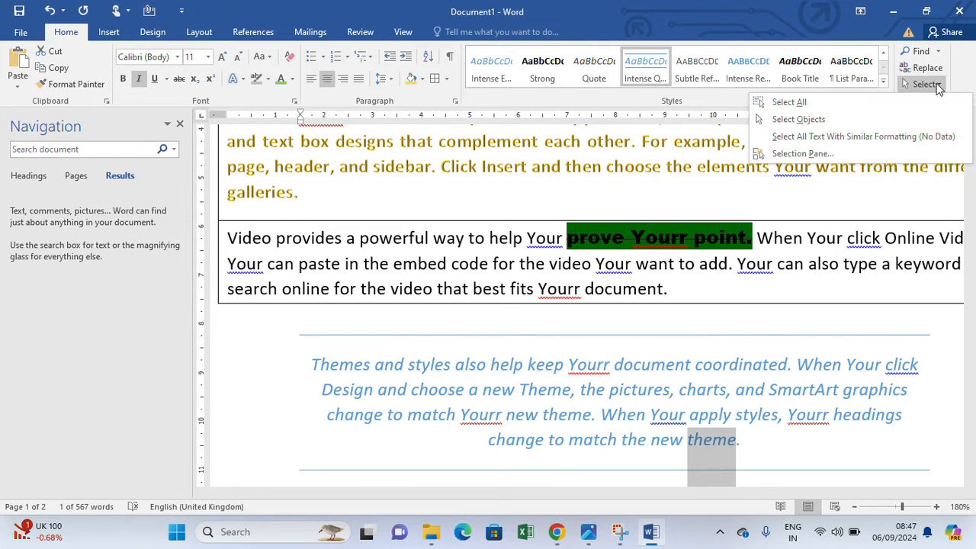
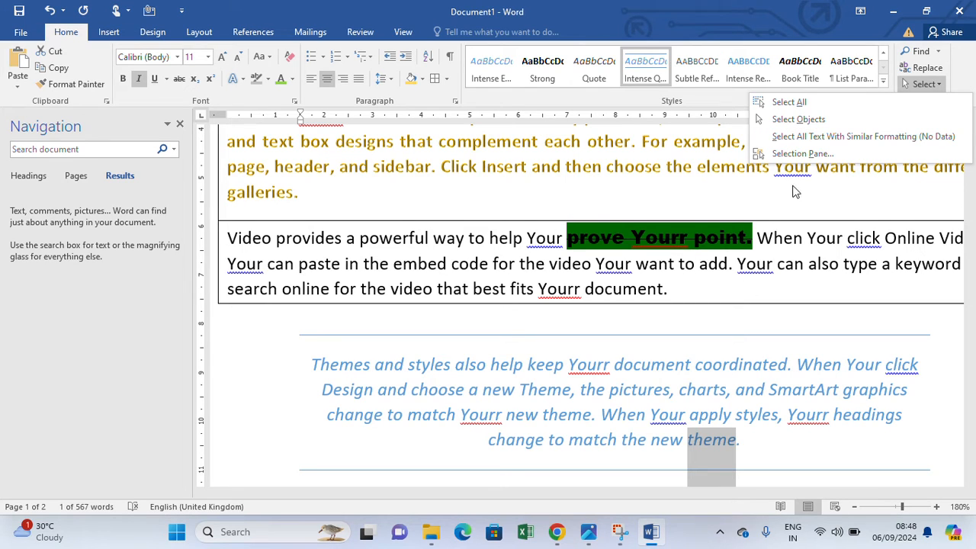
{"action": "left_click", "coordinate": [839, 130]}
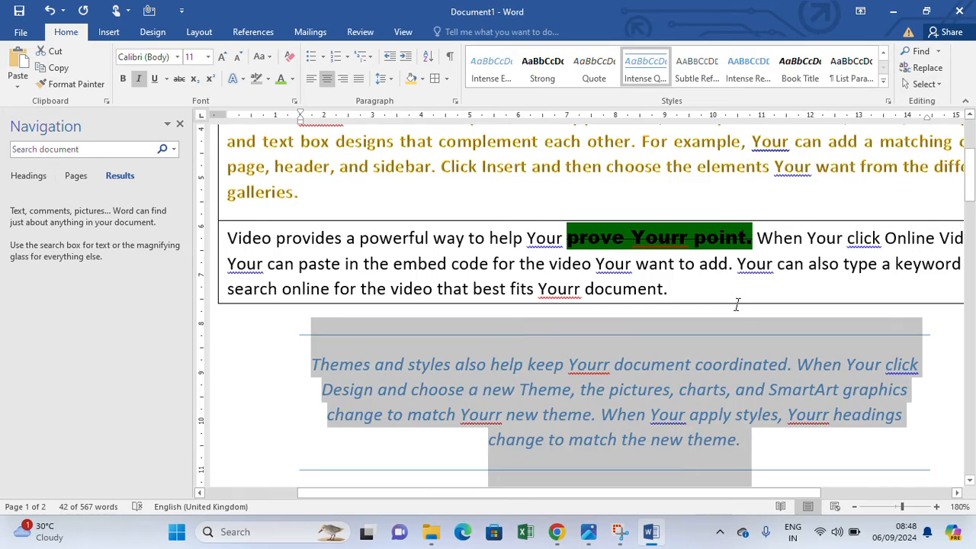
{"action": "scroll", "coordinate": [737, 304], "scroll_direction": "down", "scroll_amount": 5}
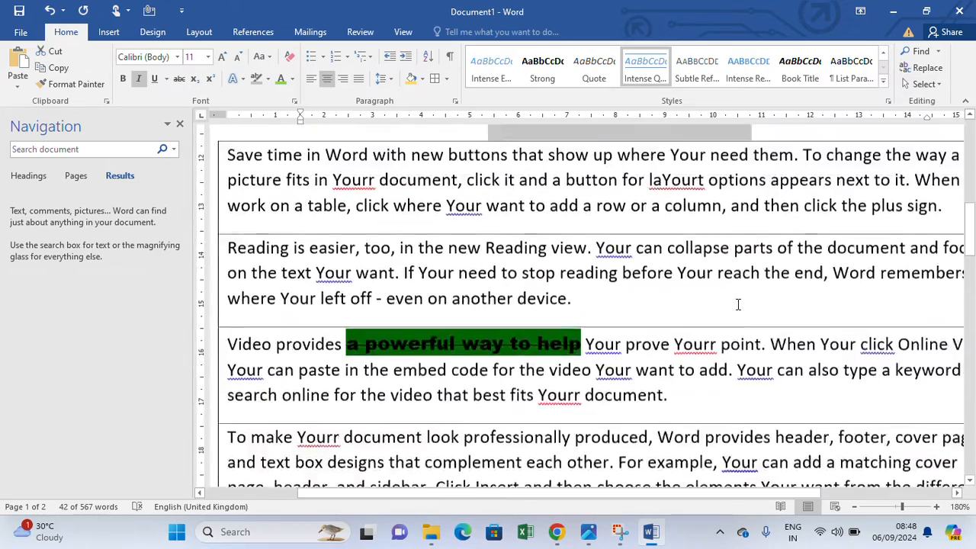
{"action": "scroll", "coordinate": [738, 305], "scroll_direction": "up", "scroll_amount": 4}
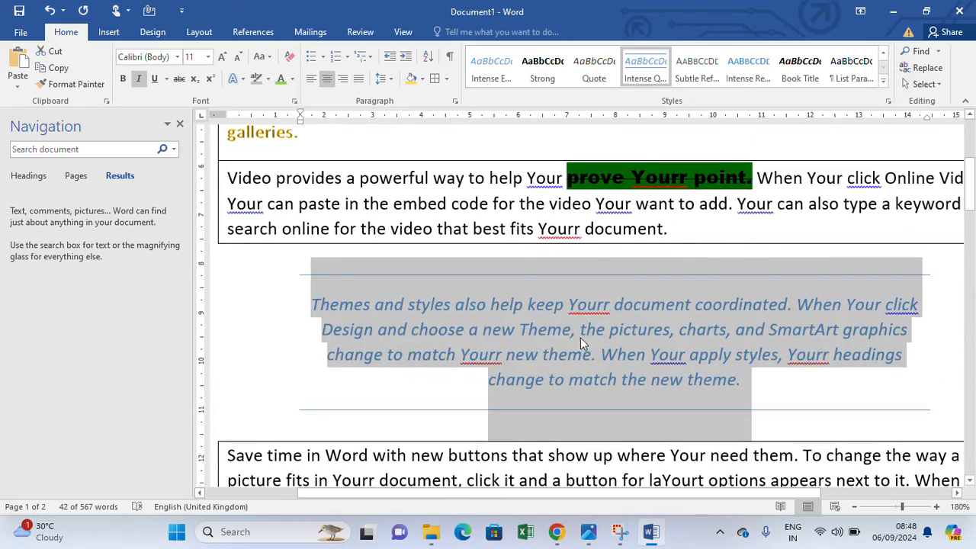
- View the Selection Pane and close it, then clear the text selection in the Intense Quote paragraph
{"action": "left_click", "coordinate": [924, 84]}
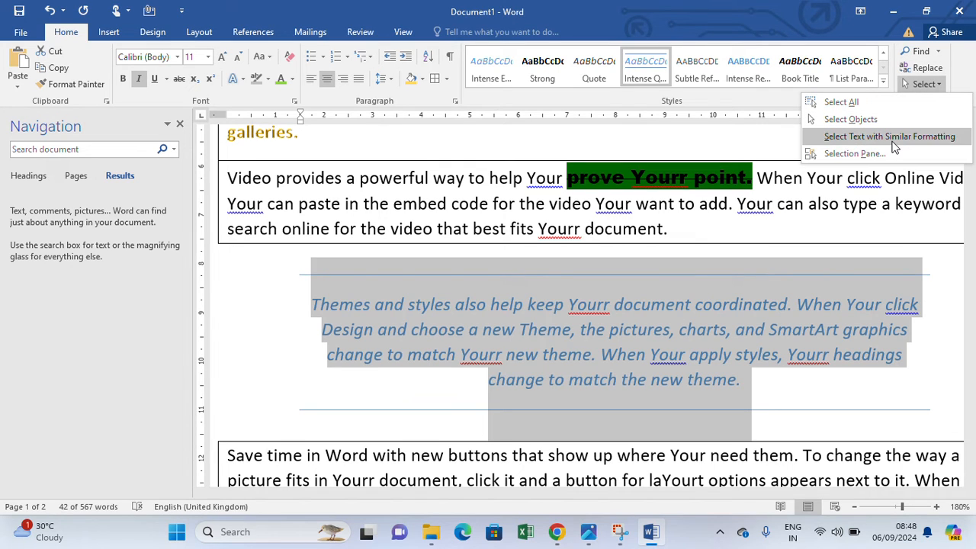
{"action": "left_click", "coordinate": [872, 159]}
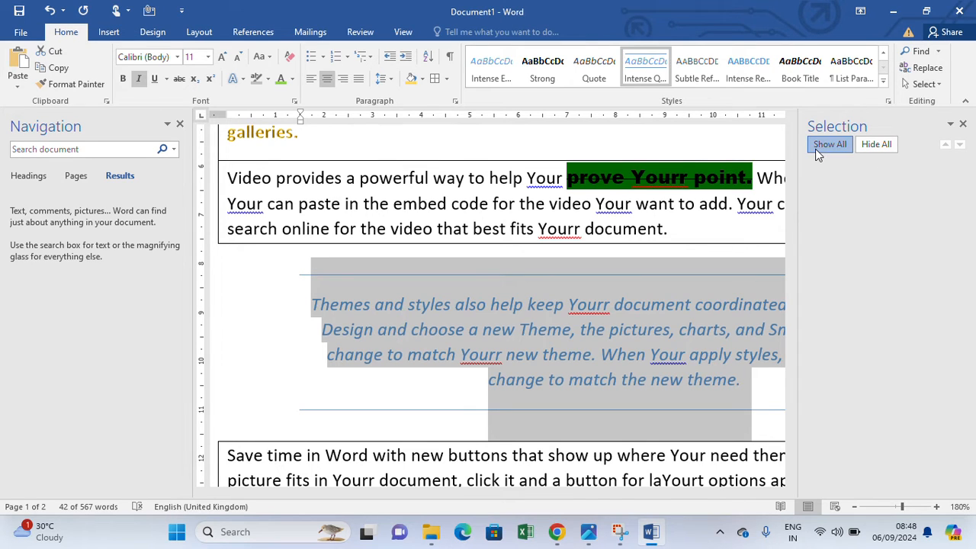
{"action": "left_click", "coordinate": [963, 124]}
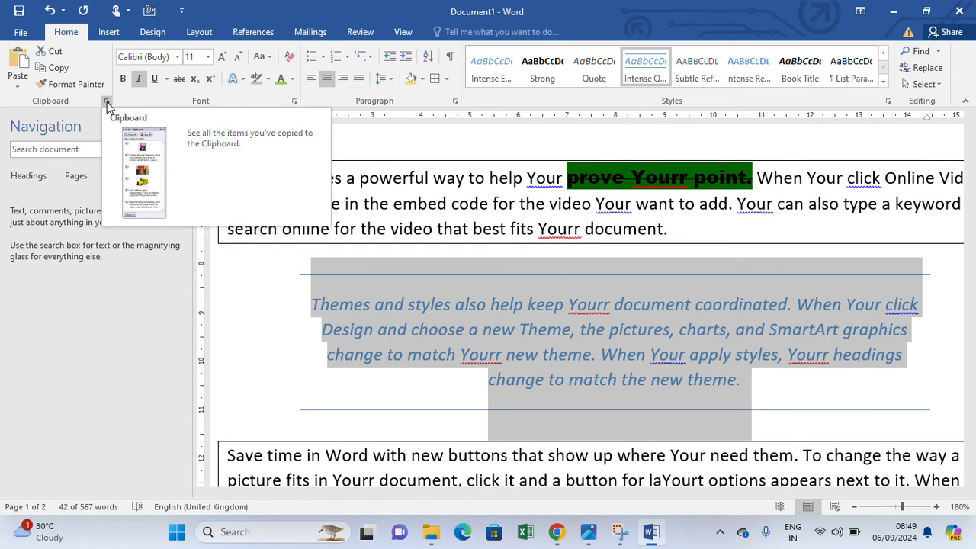
{"action": "left_click", "coordinate": [277, 309]}
{"action": "scroll", "coordinate": [316, 294], "scroll_direction": "up", "scroll_amount": 4}
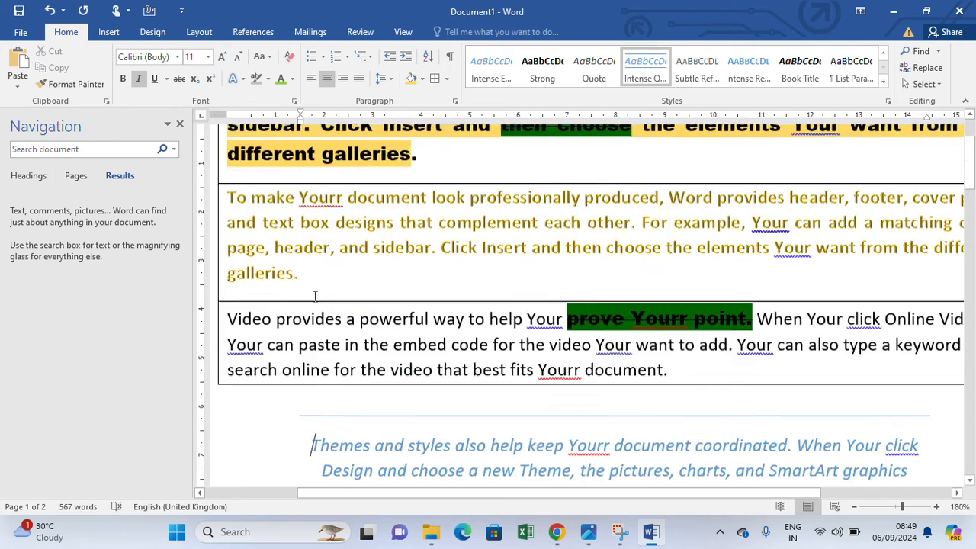
- Select the opening body paragraphs one after another, from the highlighted first paragraph to the one beginning "Save time in Word"
{"action": "left_click_drag", "start_coordinate": [232, 139], "coordinate": [280, 210]}
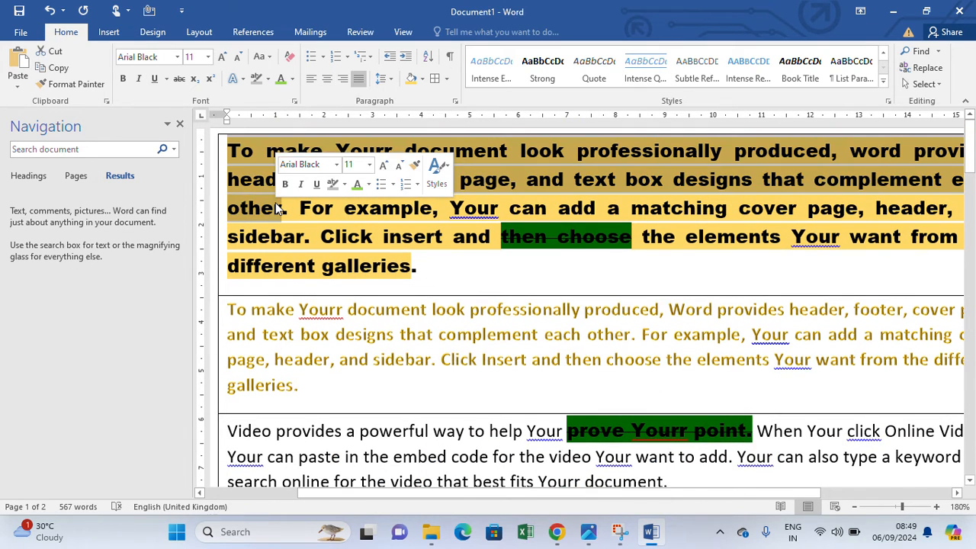
{"action": "left_click", "coordinate": [264, 186]}
{"action": "left_click_drag", "start_coordinate": [238, 155], "coordinate": [409, 279]}
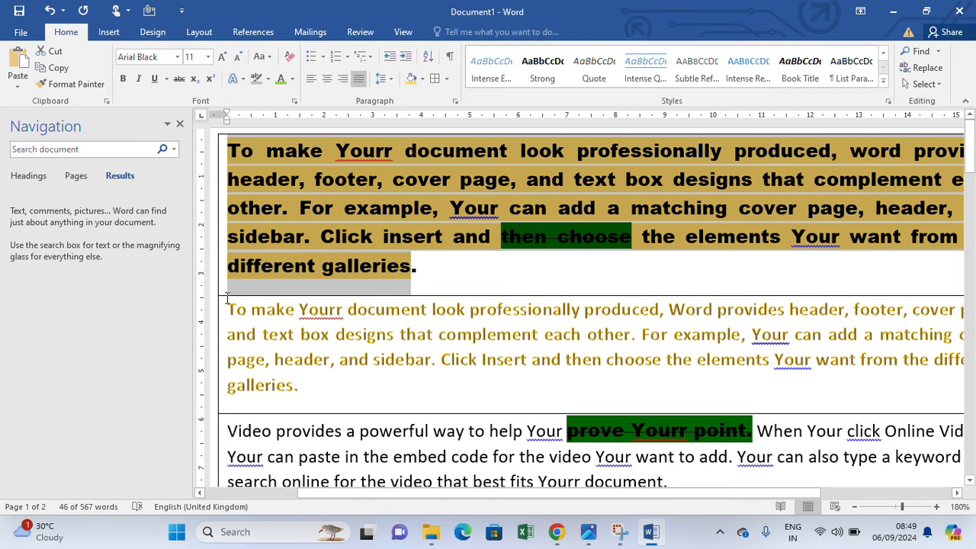
{"action": "left_click_drag", "start_coordinate": [226, 298], "coordinate": [306, 392]}
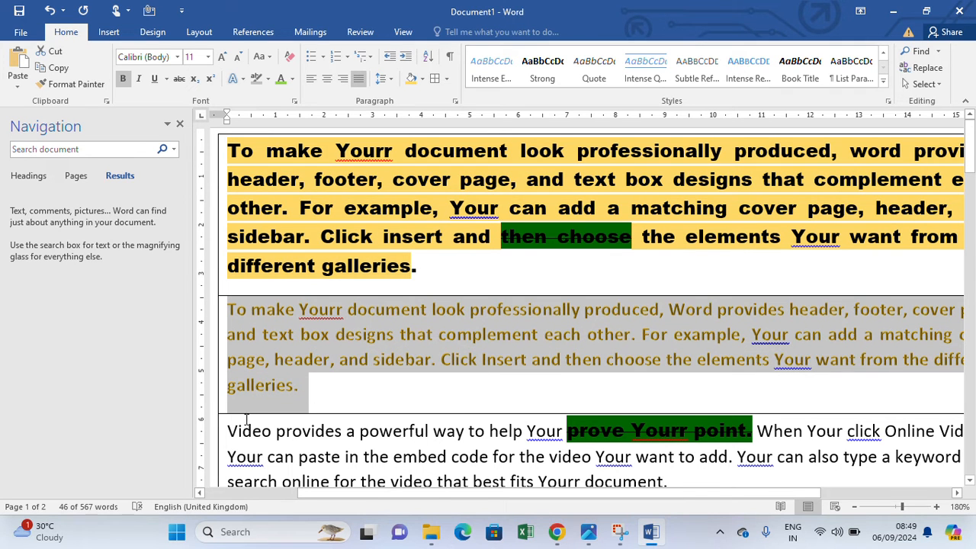
{"action": "scroll", "coordinate": [247, 419], "scroll_direction": "down", "scroll_amount": 3}
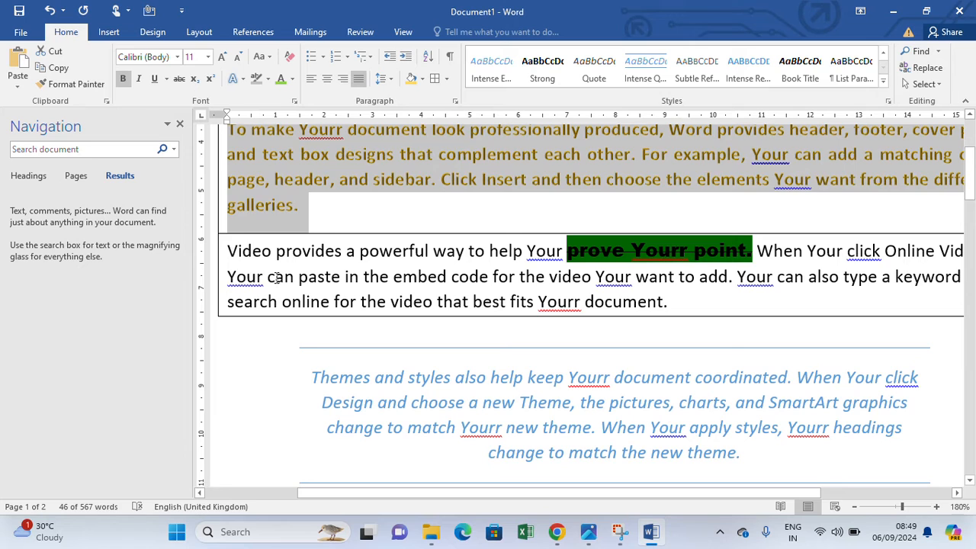
{"action": "left_click_drag", "start_coordinate": [227, 252], "coordinate": [691, 304]}
{"action": "scroll", "coordinate": [458, 286], "scroll_direction": "down", "scroll_amount": 6}
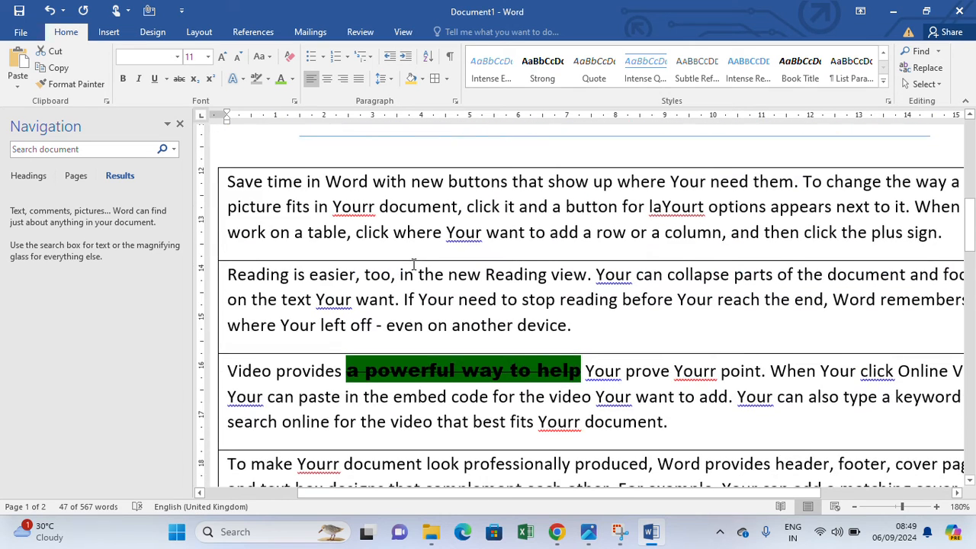
{"action": "left_click_drag", "start_coordinate": [230, 167], "coordinate": [950, 224]}
- Cut the plain black "To make Yourr document" paragraph without its final period, undo the removal and clear the selection
{"action": "scroll", "coordinate": [926, 229], "scroll_direction": "down", "scroll_amount": 3}
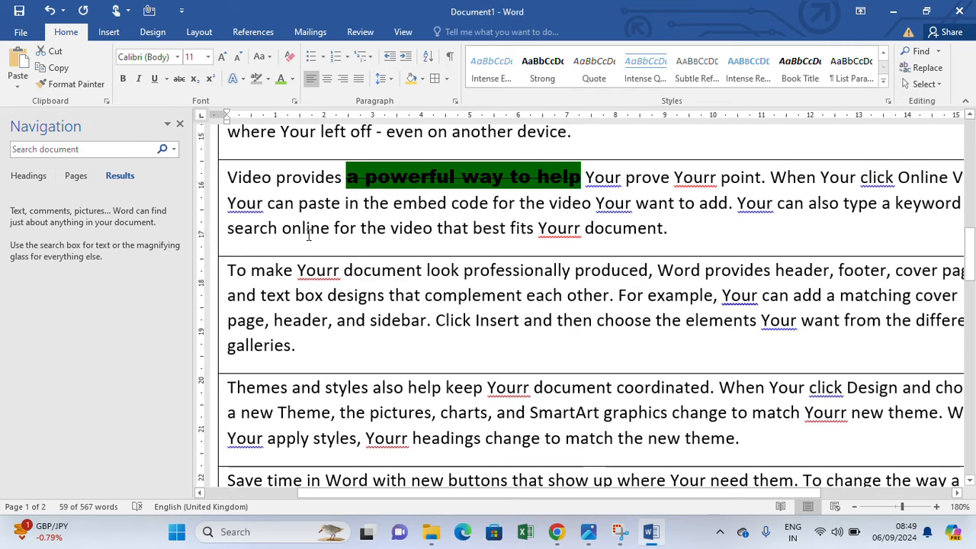
{"action": "left_click_drag", "start_coordinate": [224, 270], "coordinate": [276, 345]}
{"action": "key", "text": "Delete"}
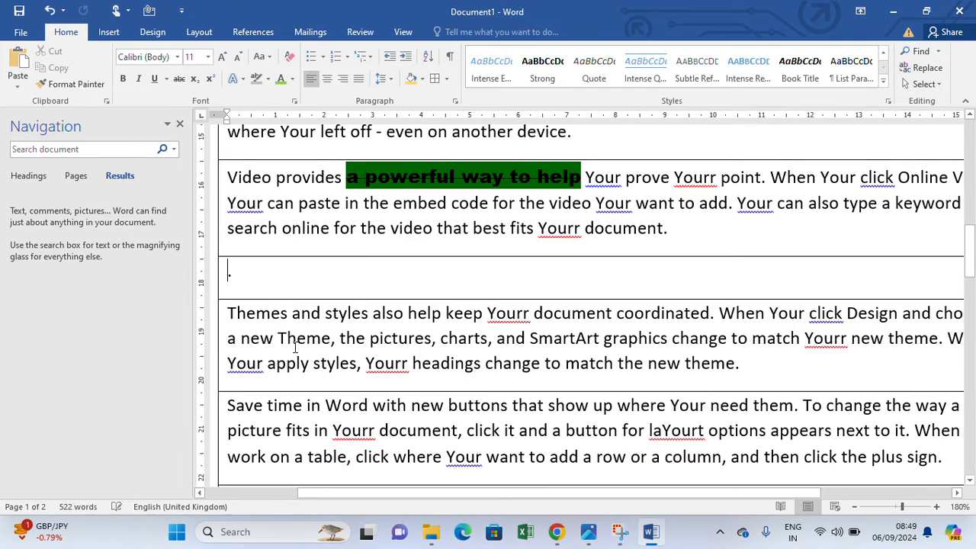
{"action": "key", "text": "ctrl+z"}
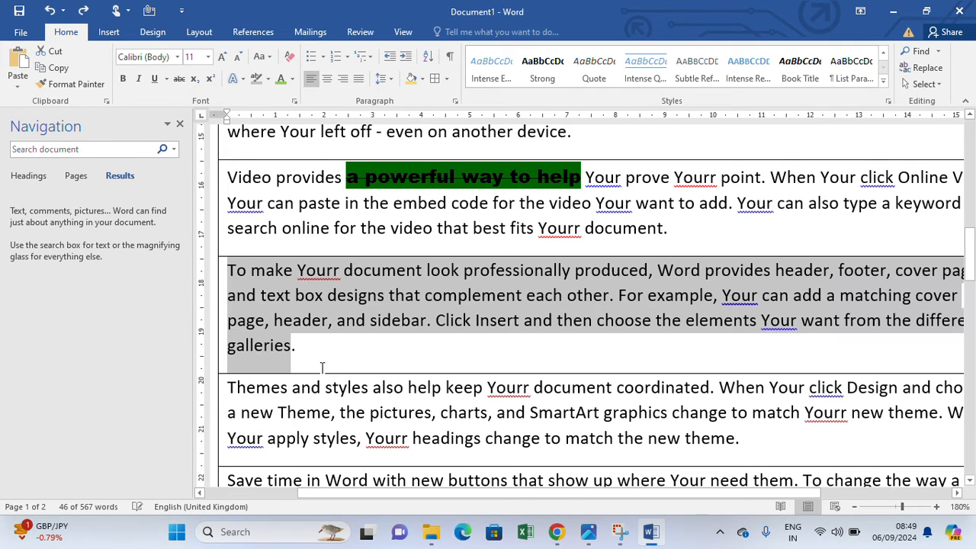
{"action": "left_click", "coordinate": [323, 368]}
- Show the Clipboard pane and close the Navigation pane
{"action": "scroll", "coordinate": [335, 366], "scroll_direction": "up", "scroll_amount": 5}
{"action": "scroll", "coordinate": [339, 365], "scroll_direction": "up", "scroll_amount": 1}
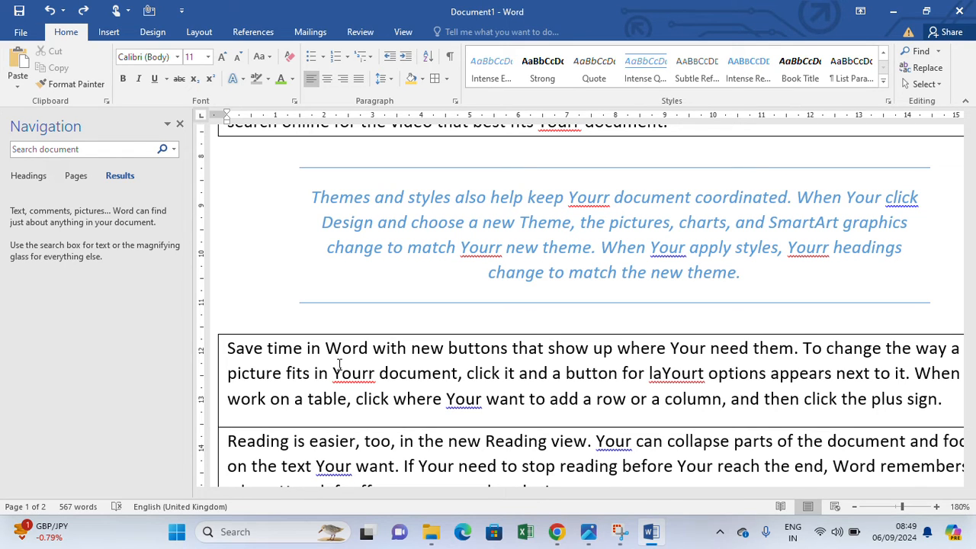
{"action": "left_click", "coordinate": [106, 100]}
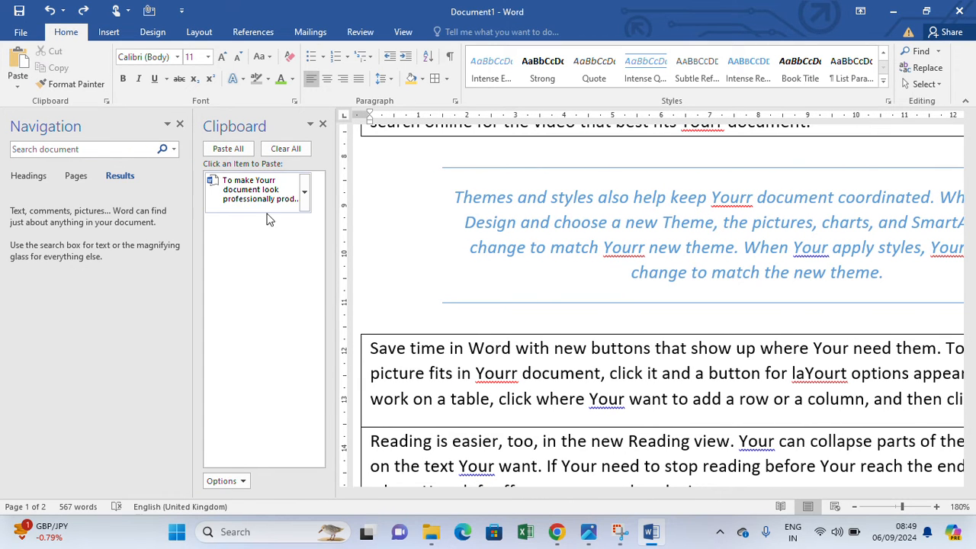
{"action": "left_click", "coordinate": [179, 124]}
- Copy the gold "To make Yourr document" paragraph, the "Video provides" paragraph below it and the blue Intense Quote paragraph separately to the clipboard
{"action": "scroll", "coordinate": [253, 272], "scroll_direction": "up", "scroll_amount": 5}
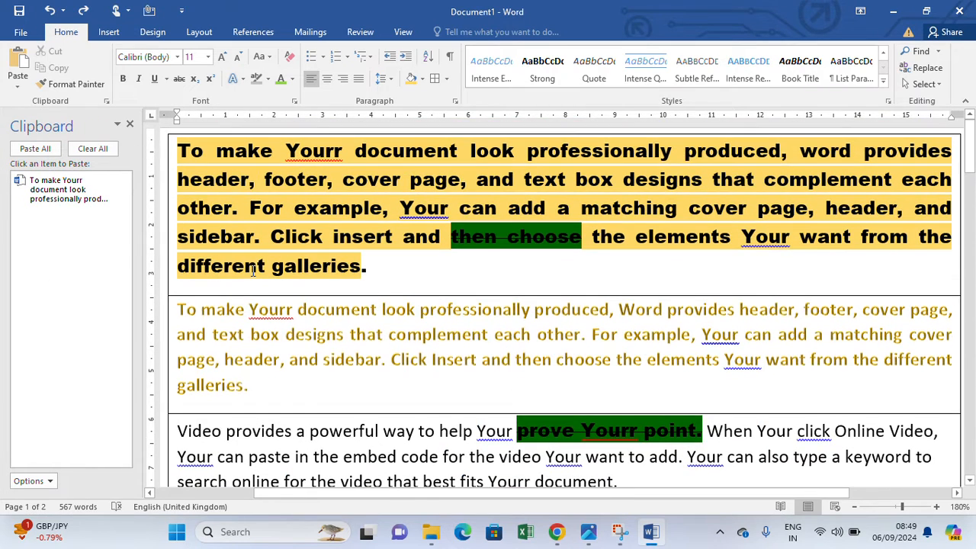
{"action": "left_click_drag", "start_coordinate": [177, 308], "coordinate": [257, 392]}
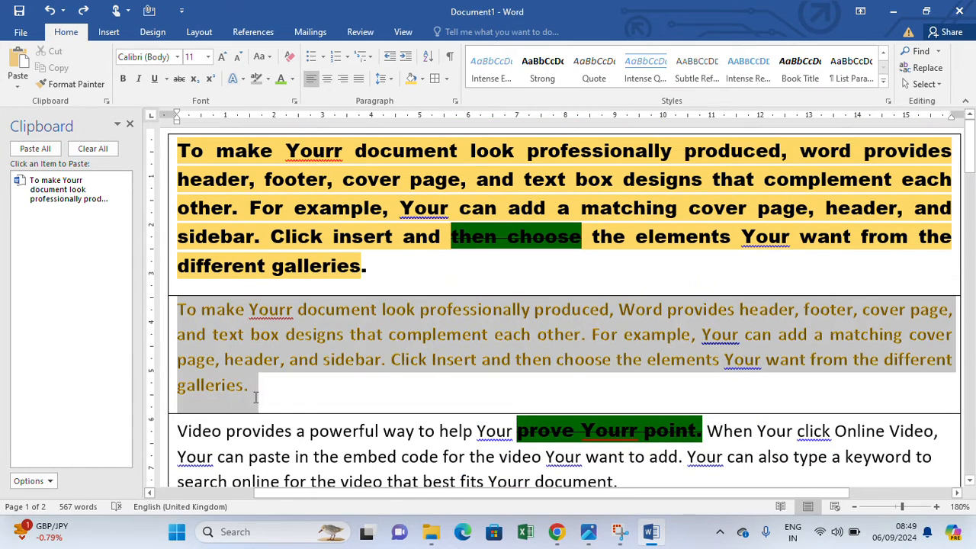
{"action": "key", "text": "ctrl+c"}
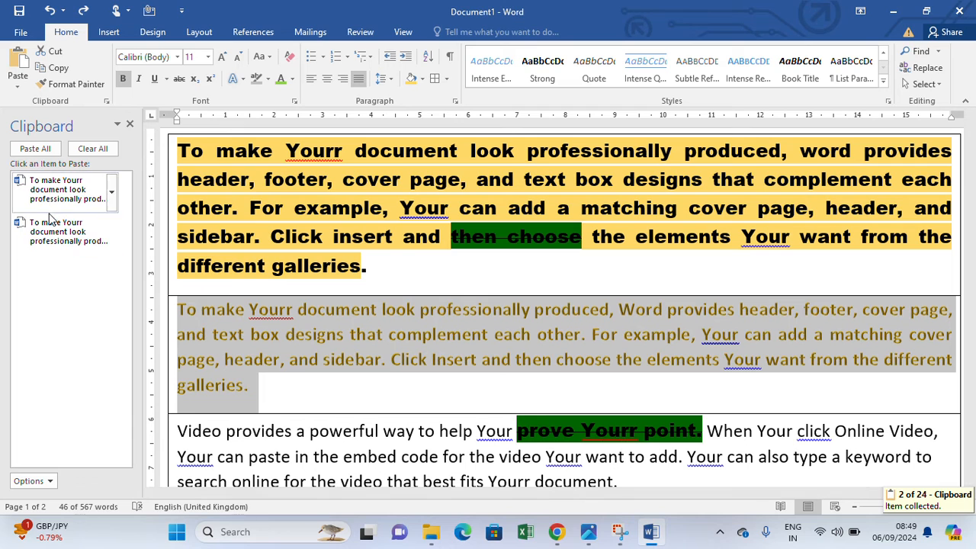
{"action": "scroll", "coordinate": [288, 338], "scroll_direction": "down", "scroll_amount": 2}
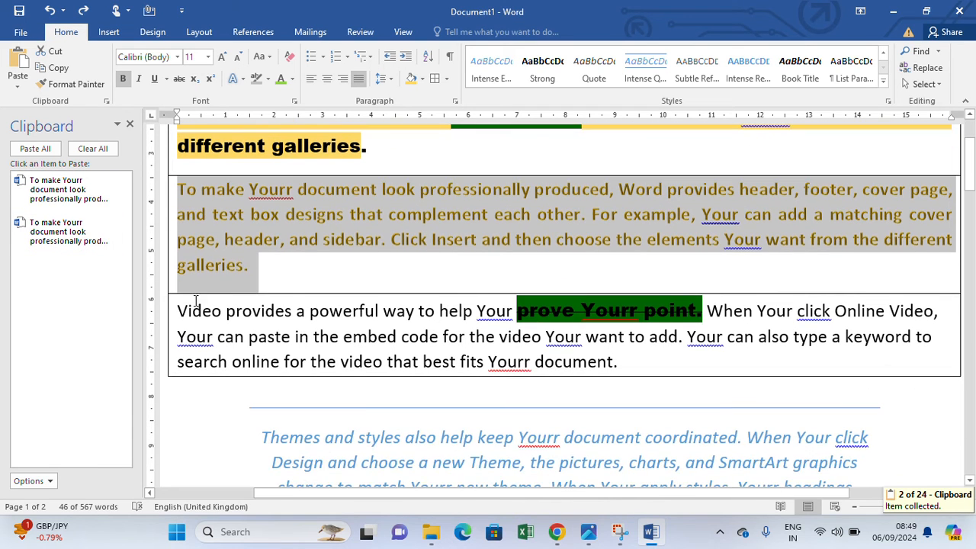
{"action": "left_click_drag", "start_coordinate": [177, 308], "coordinate": [617, 370]}
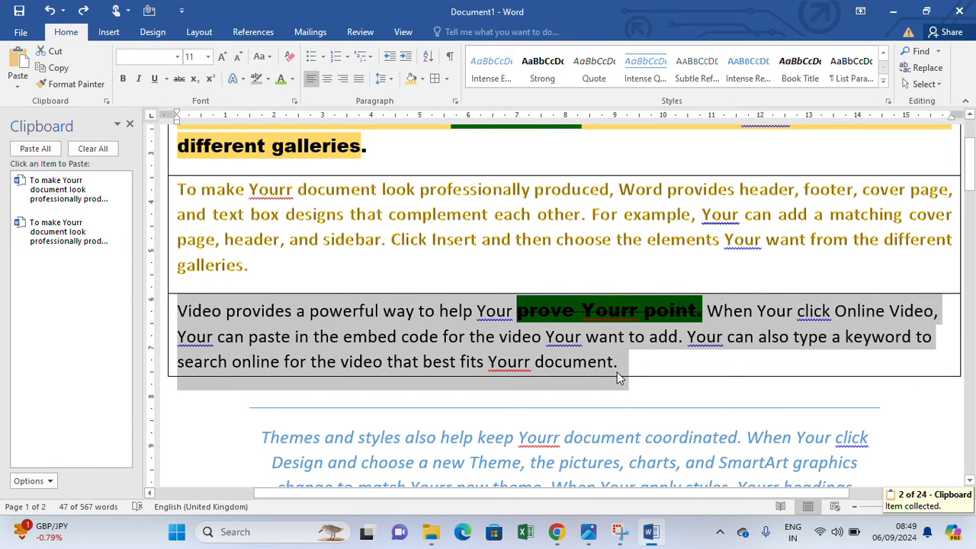
{"action": "key", "text": "ctrl+c"}
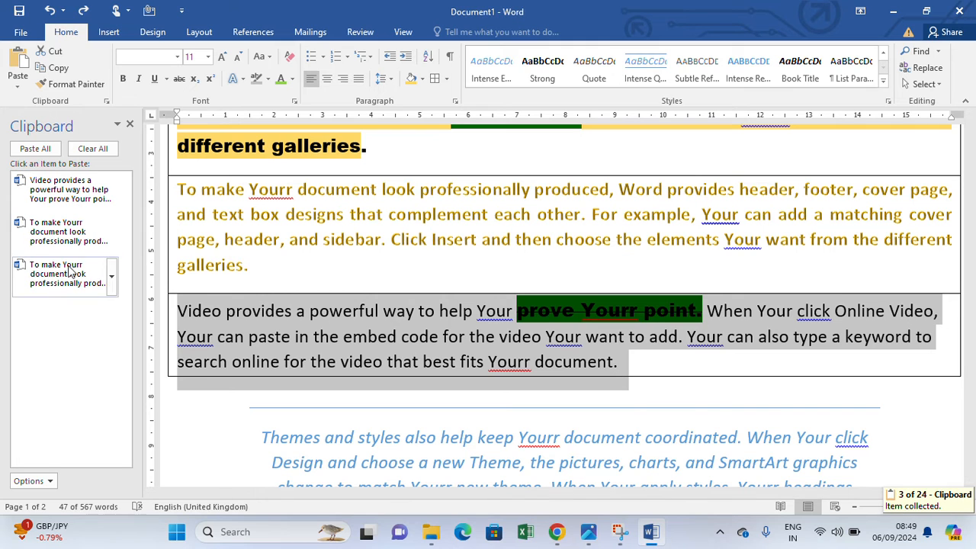
{"action": "scroll", "coordinate": [389, 308], "scroll_direction": "down", "scroll_amount": 3}
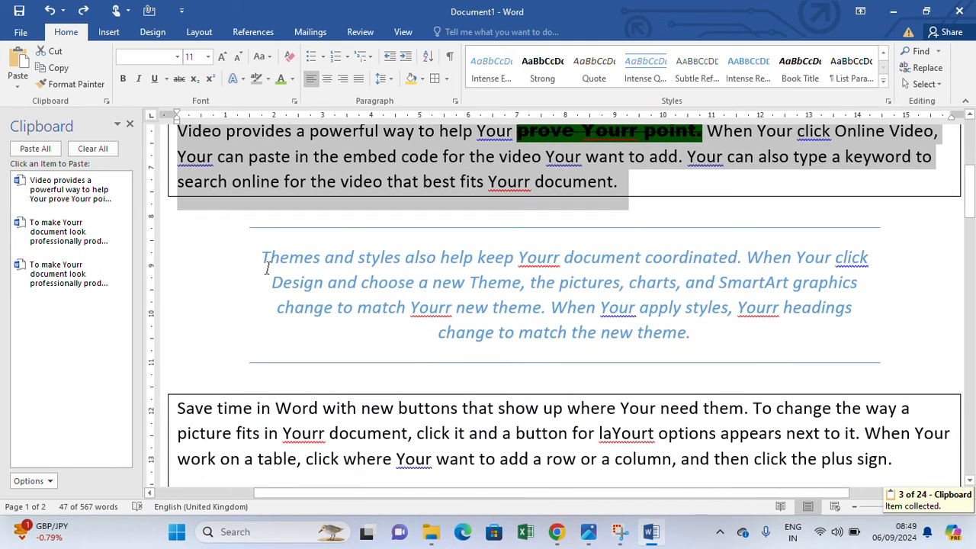
{"action": "left_click_drag", "start_coordinate": [287, 267], "coordinate": [691, 353]}
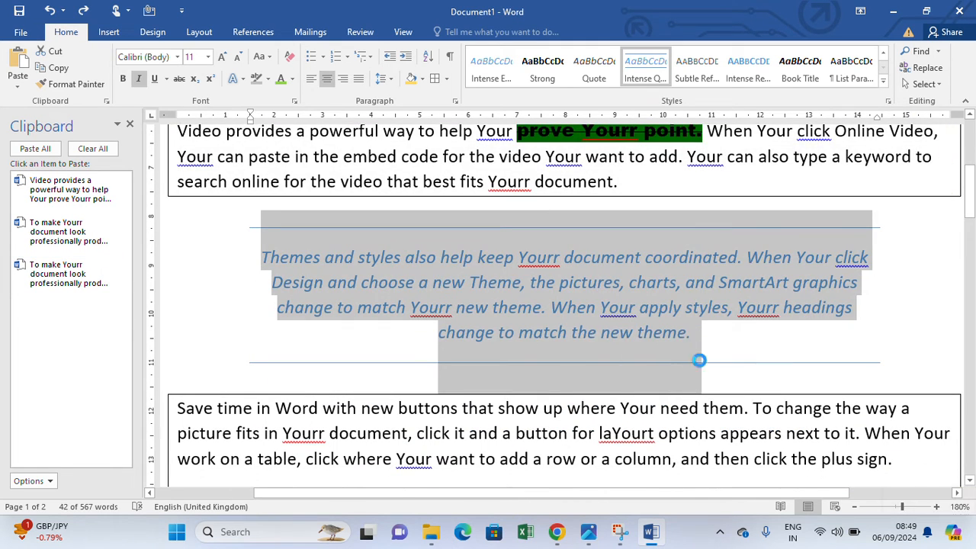
{"action": "key", "text": "ctrl+c"}
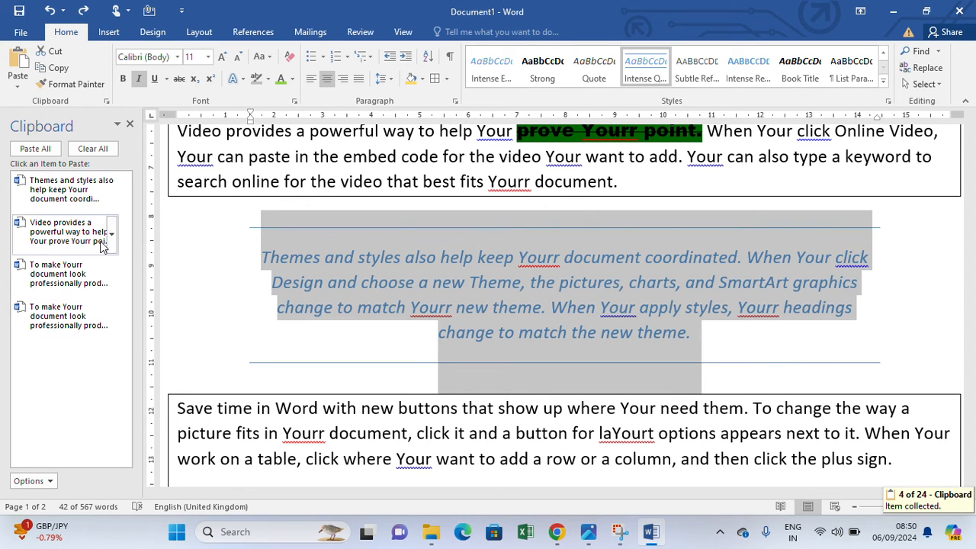
- Paste the four collected clipboard items at the document's last empty bullet: the quote, the Video paragraph, the plain and the gold "To make" paragraphs
{"action": "scroll", "coordinate": [305, 340], "scroll_direction": "down", "scroll_amount": 5}
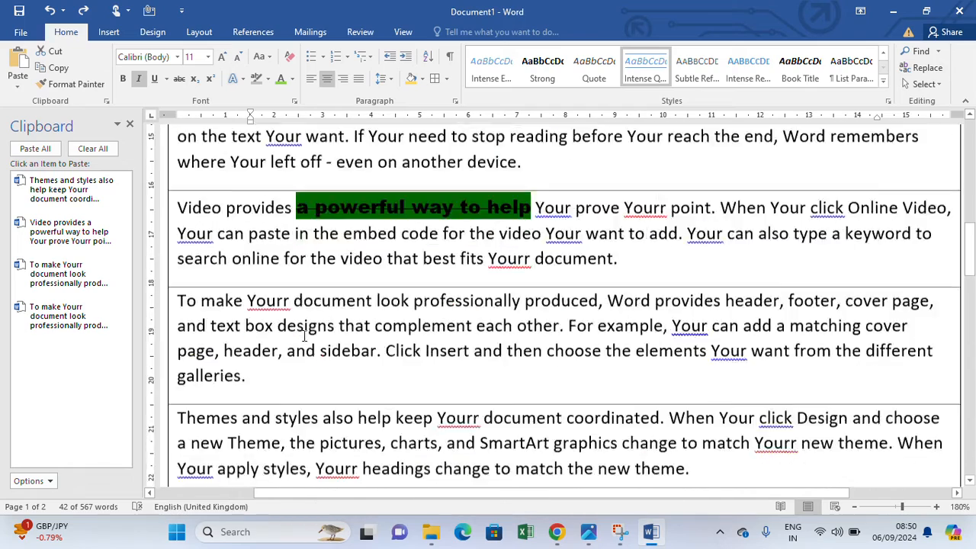
{"action": "scroll", "coordinate": [303, 336], "scroll_direction": "down", "scroll_amount": 10}
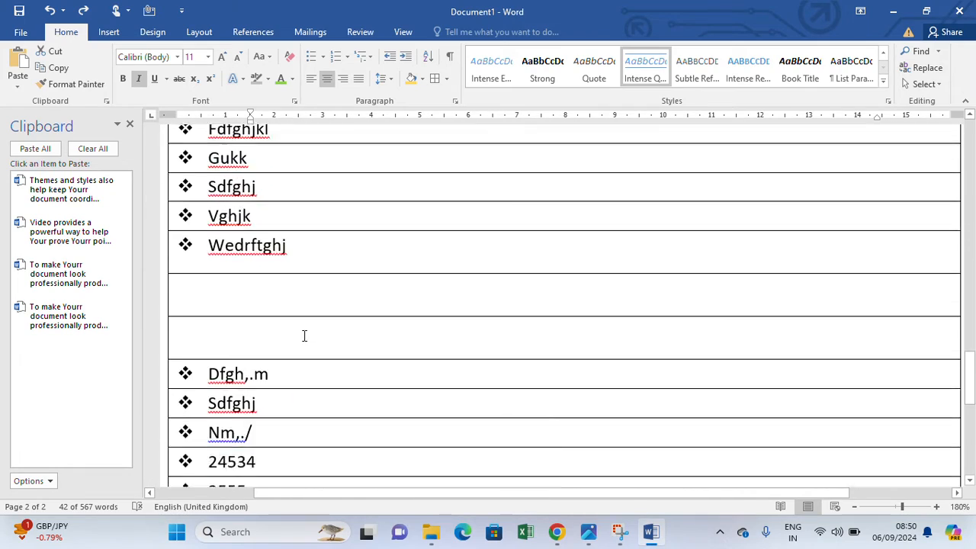
{"action": "scroll", "coordinate": [303, 335], "scroll_direction": "down", "scroll_amount": 6}
{"action": "left_click", "coordinate": [255, 303]}
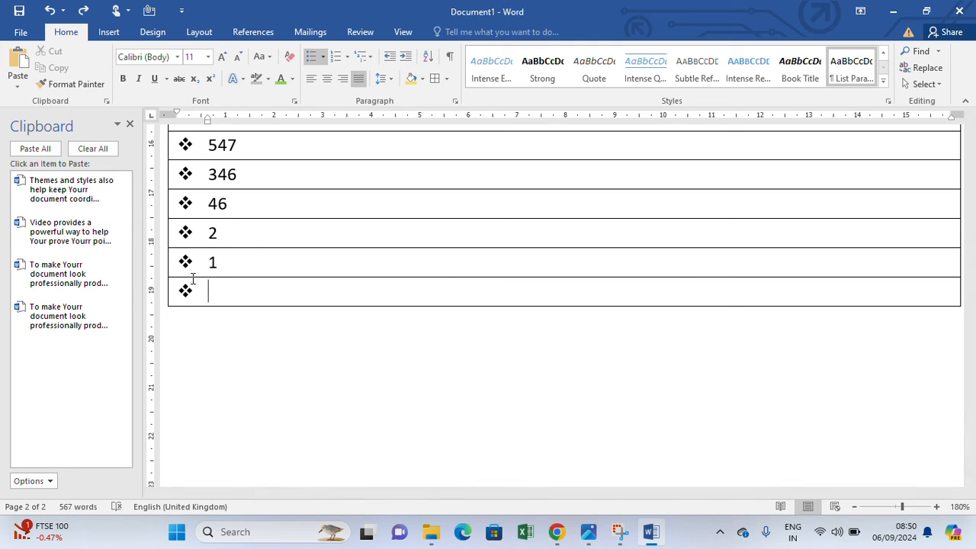
{"action": "left_click", "coordinate": [74, 203]}
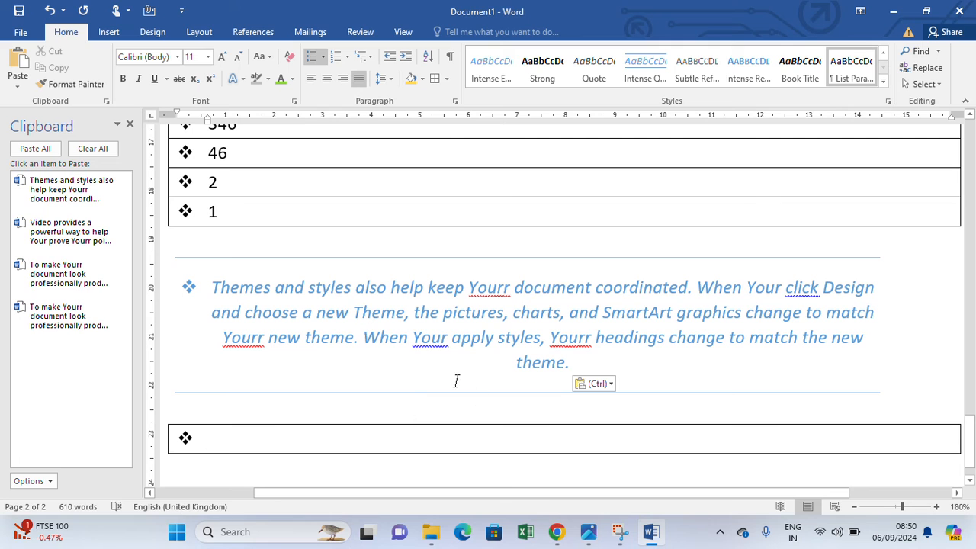
{"action": "left_click", "coordinate": [76, 245]}
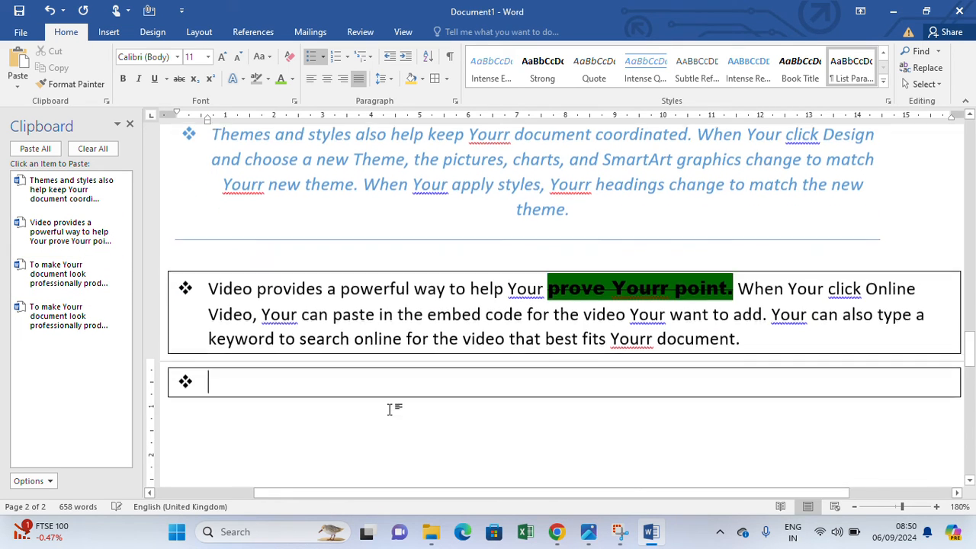
{"action": "left_click", "coordinate": [114, 317]}
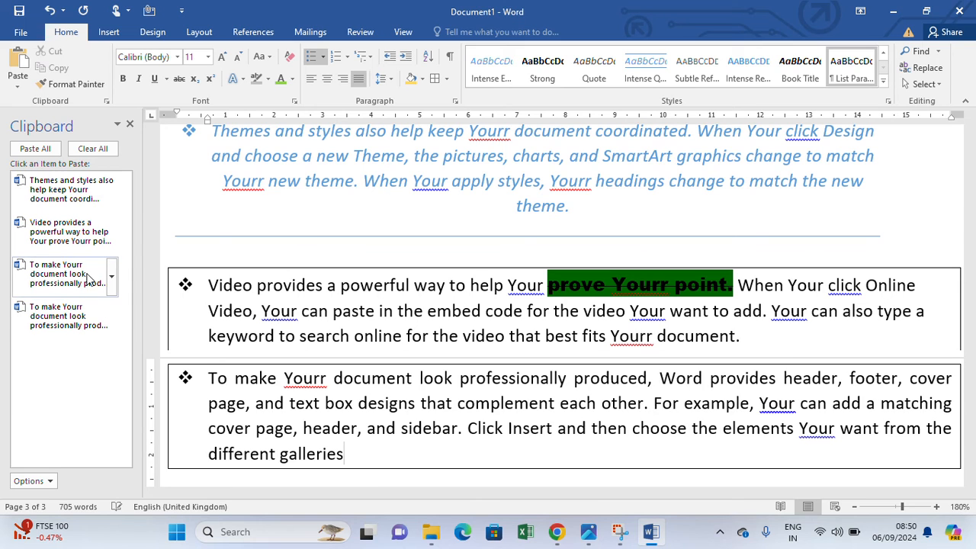
{"action": "left_click", "coordinate": [107, 282]}
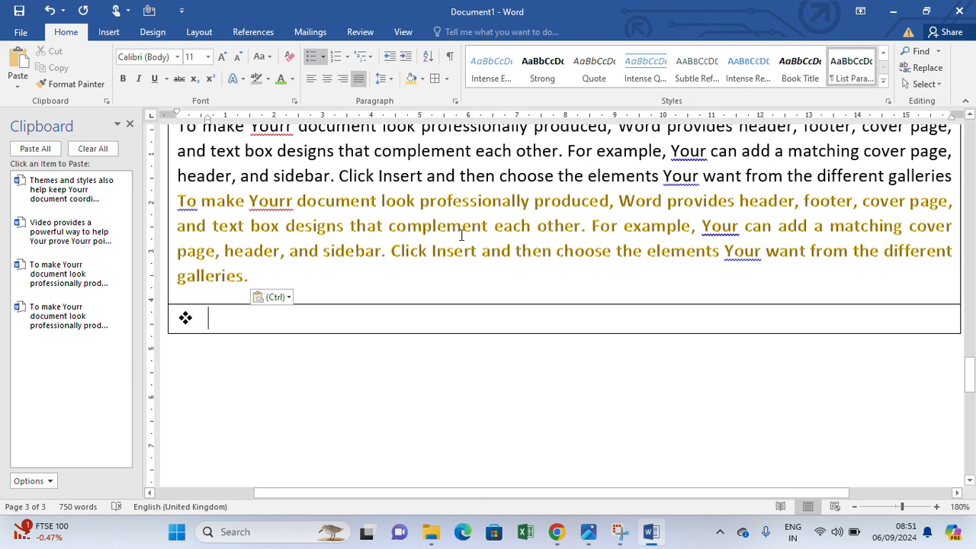
{"action": "left_click", "coordinate": [534, 308]}
{"action": "scroll", "coordinate": [533, 307], "scroll_direction": "up", "scroll_amount": 10}
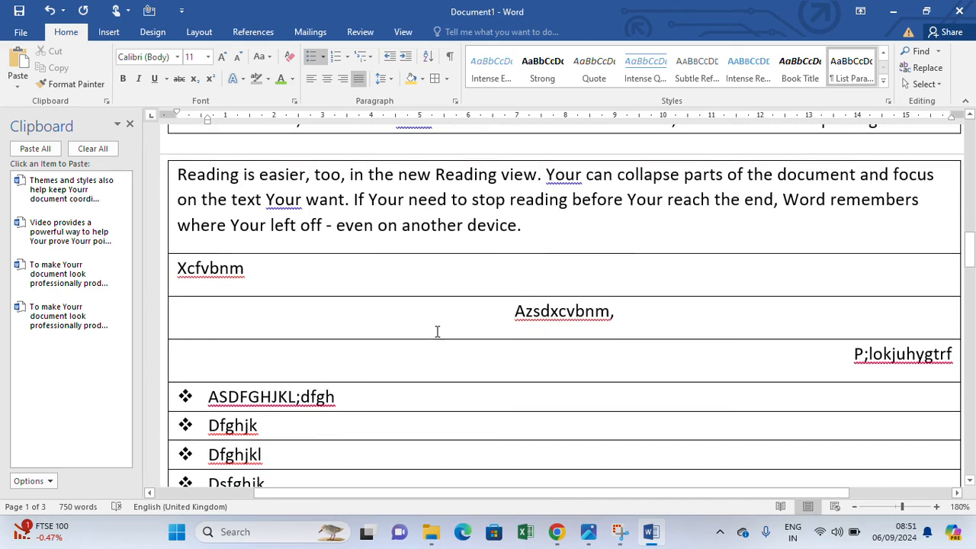
{"action": "scroll", "coordinate": [448, 333], "scroll_direction": "up", "scroll_amount": 5}
{"action": "scroll", "coordinate": [449, 333], "scroll_direction": "up", "scroll_amount": 3}
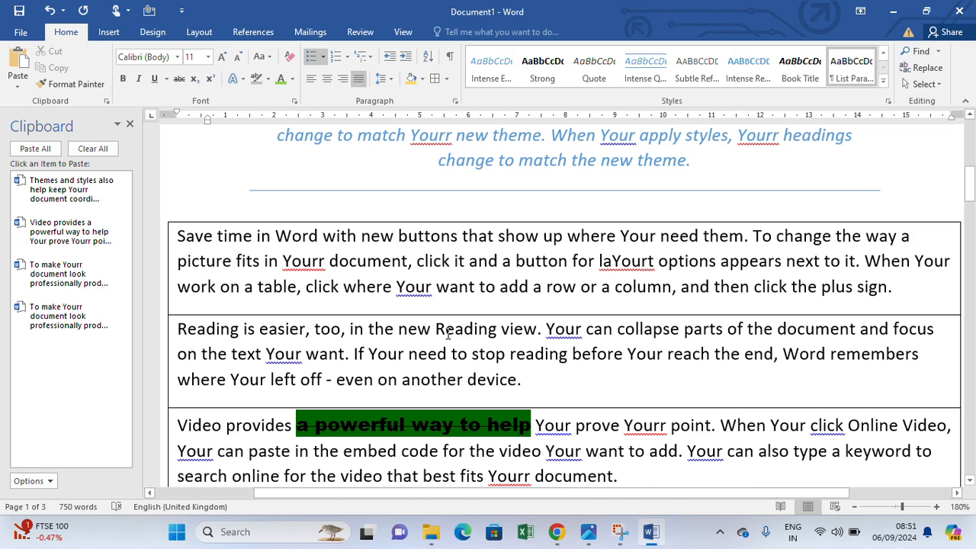